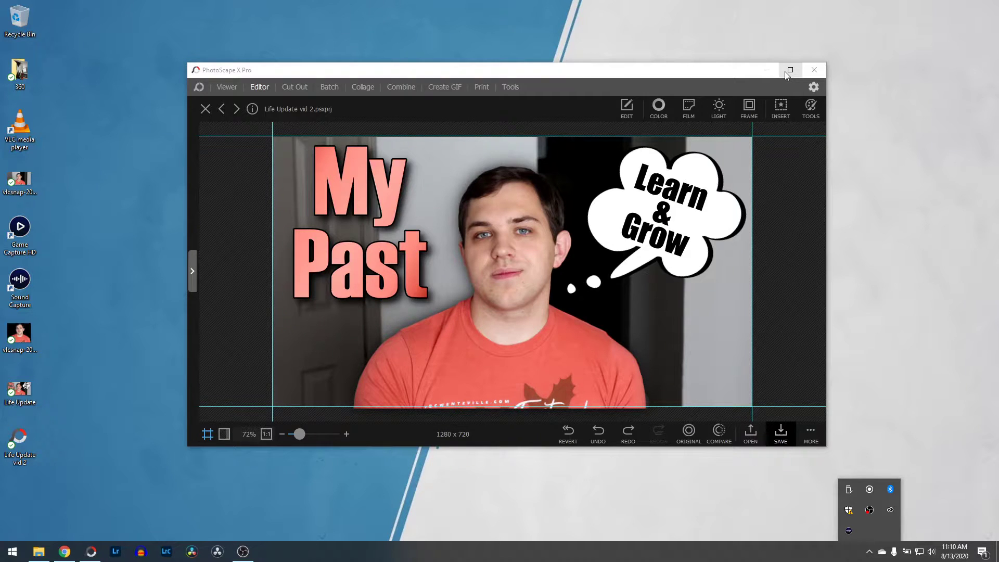
Maximize the editor and set the portrait cutout's drop shadow to distance 13, blur 59 and angle 186
left_click(784, 71)
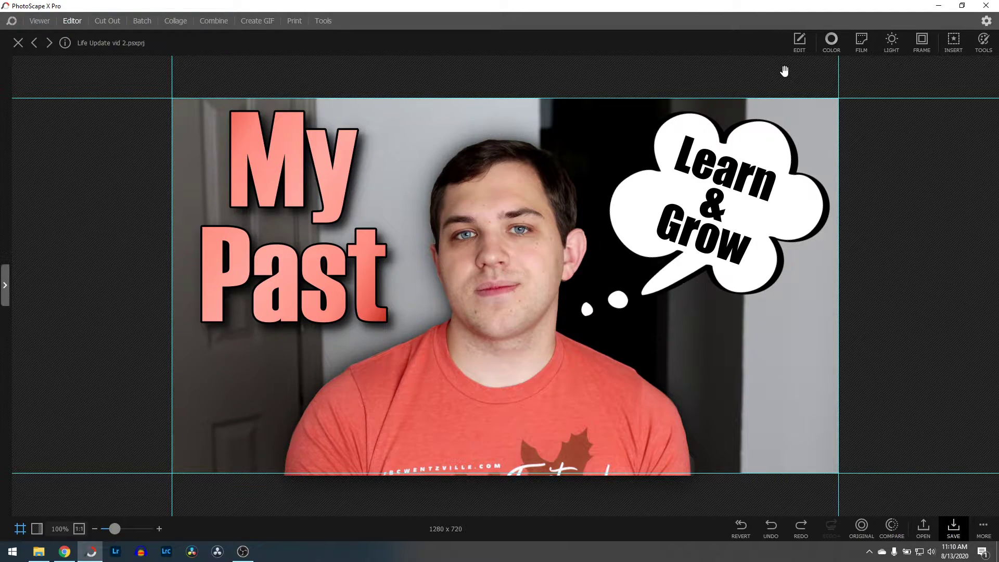
left_click(467, 268)
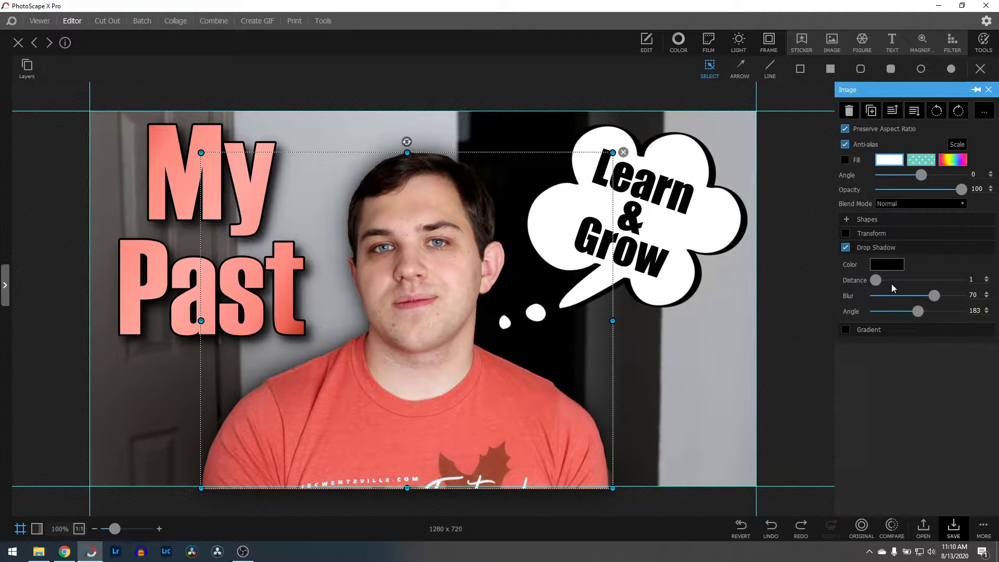
left_click_drag(877, 286, 921, 307)
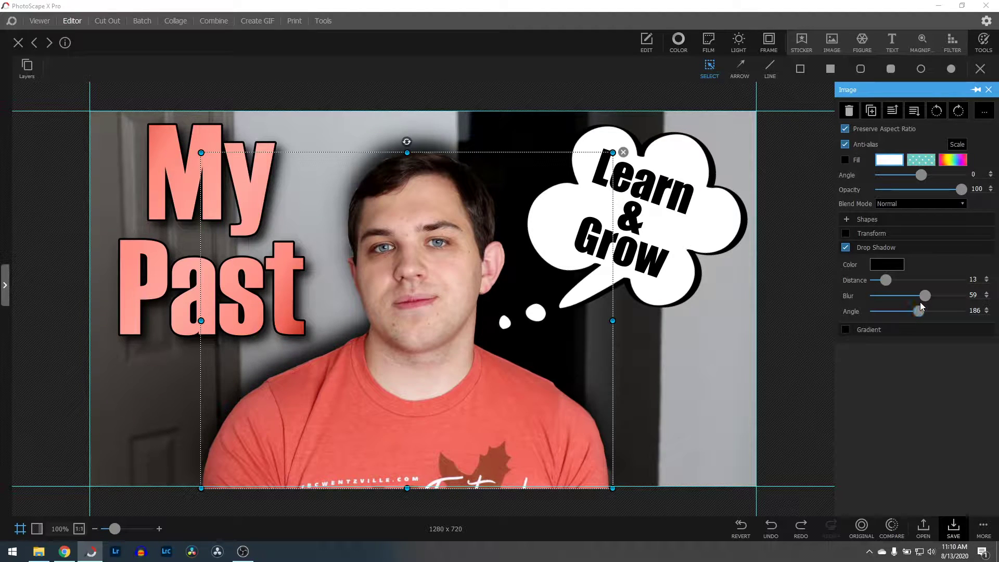
Try red, green and purple as the drop shadow color of the portrait cutout
left_click(887, 264)
left_click(845, 301)
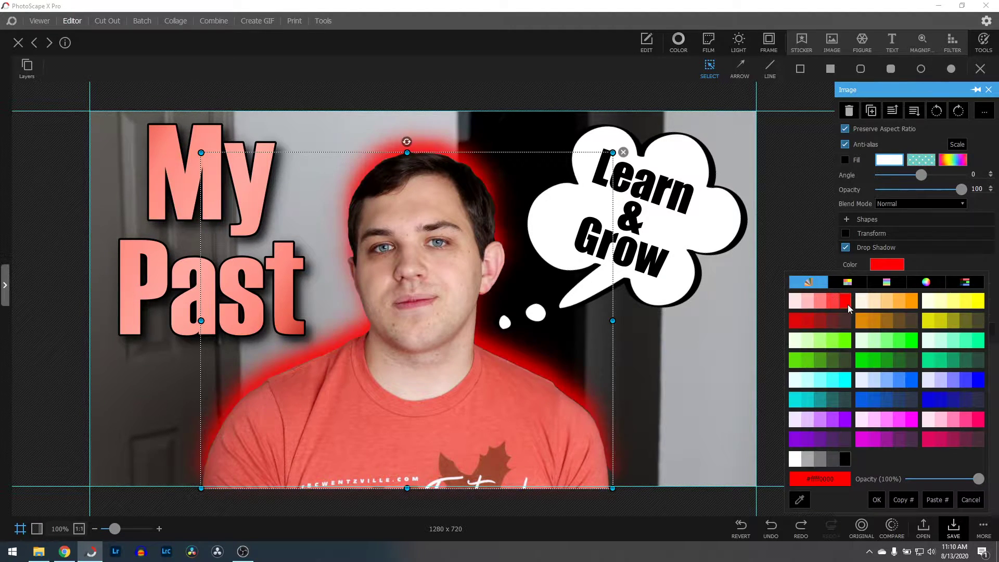
left_click(844, 340)
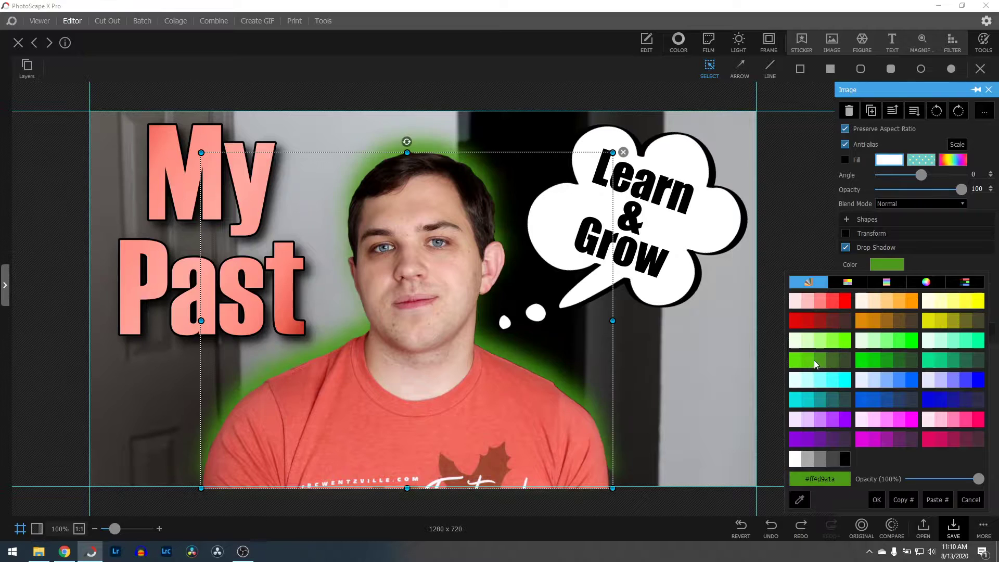
left_click(844, 399)
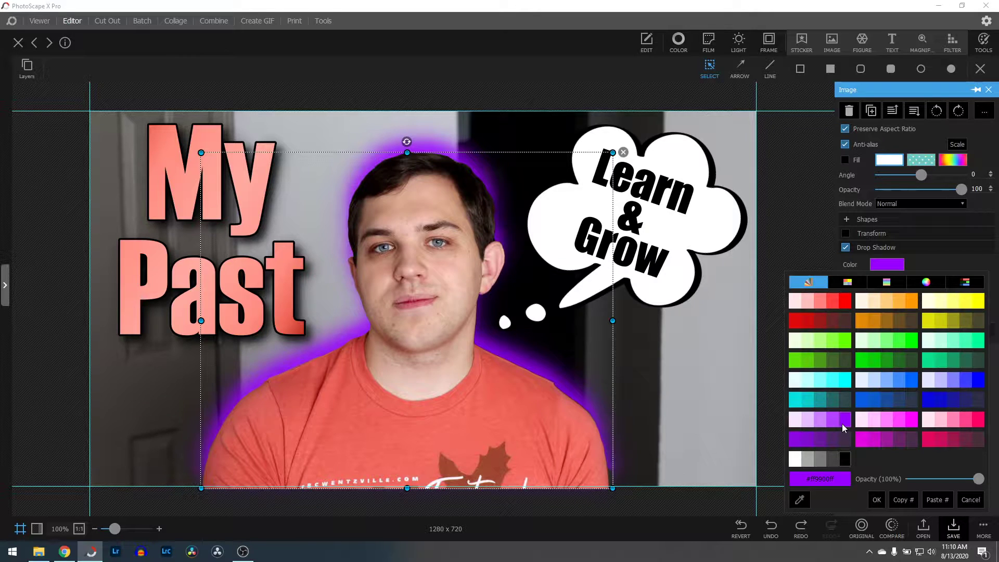
left_click(740, 242)
Select the thought bubble and the "My Past" text, and try a solid blue fill on the text
left_click(683, 224)
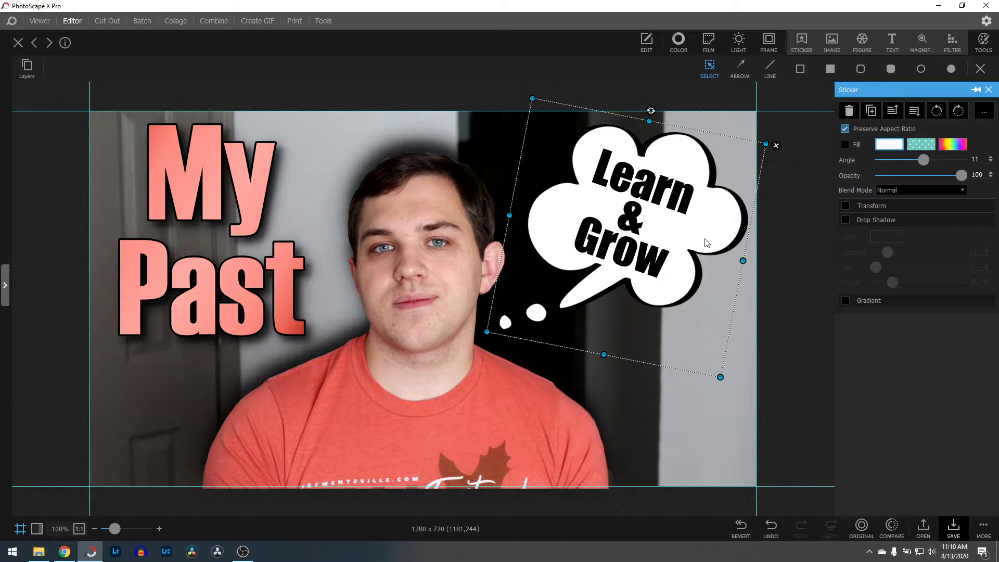
left_click(211, 282)
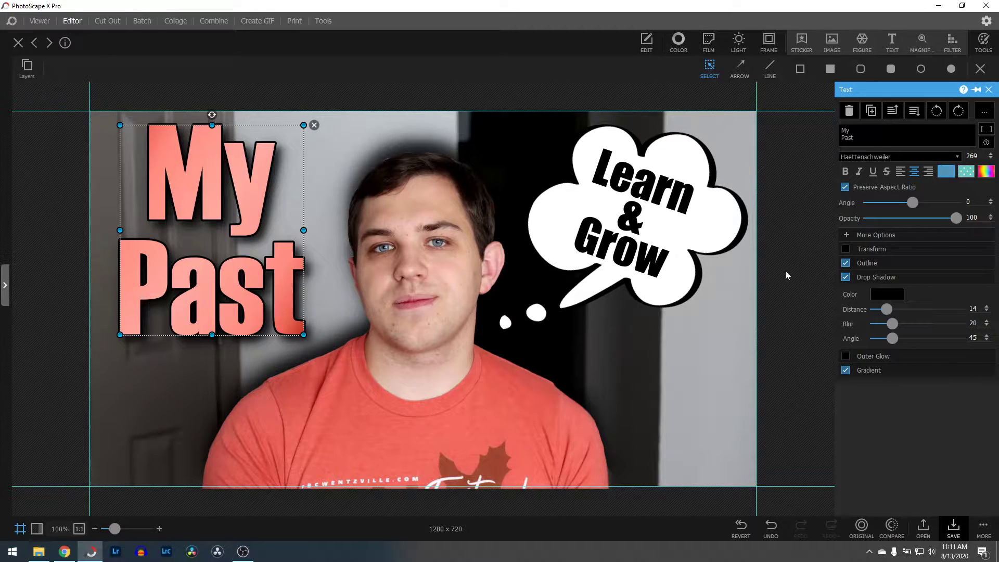
left_click(185, 280)
left_click(223, 284)
left_click(945, 171)
left_click(843, 228)
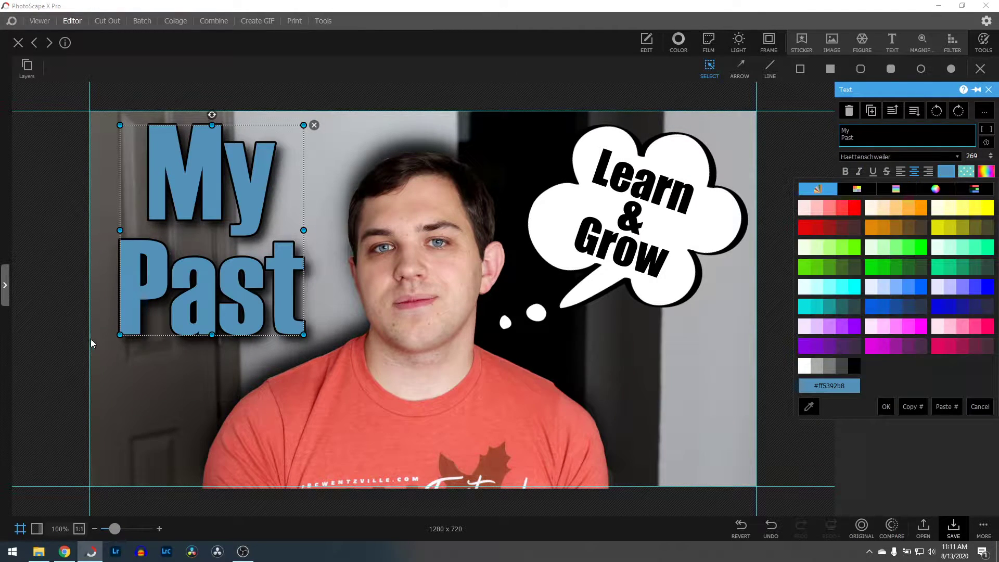
left_click(980, 407)
Show the gradient settings of the "My Past" text, adjust the gradient angle, and reselect the portrait cutout
left_click(845, 371)
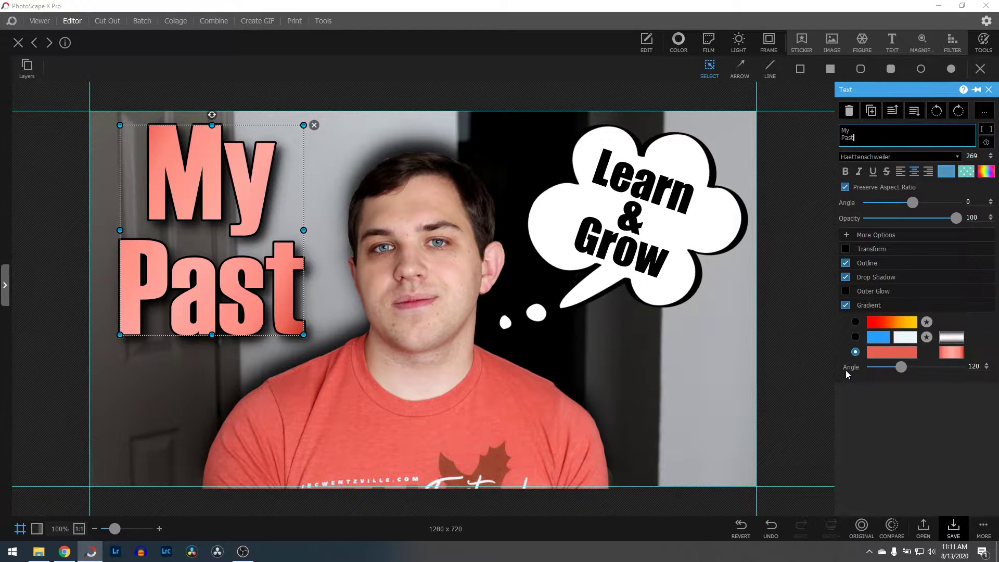
mouse_move(900, 366)
left_mouse_down()
mouse_move(884, 369)
mouse_move(904, 368)
left_mouse_up()
left_click(437, 259)
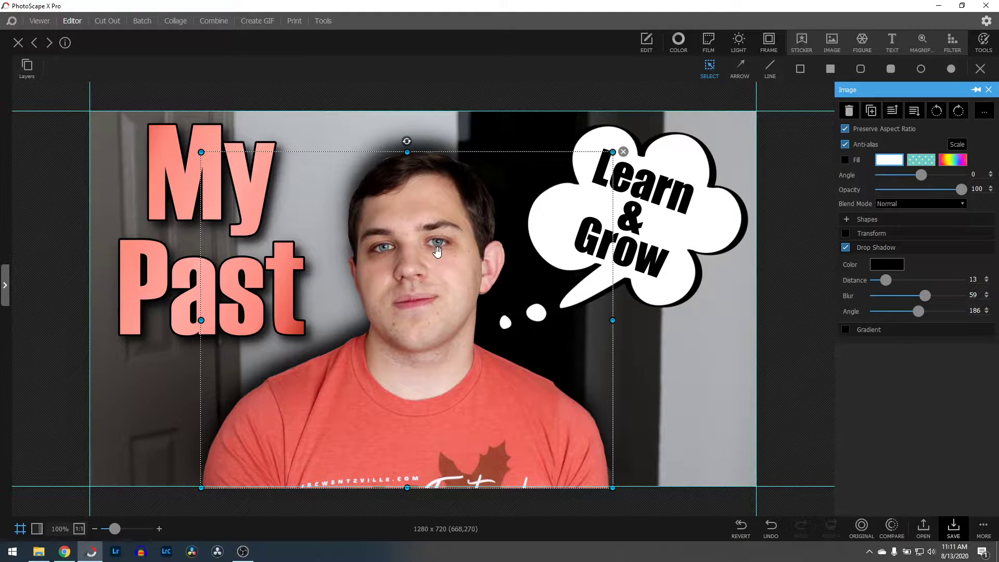
left_click(18, 42)
left_click(507, 287)
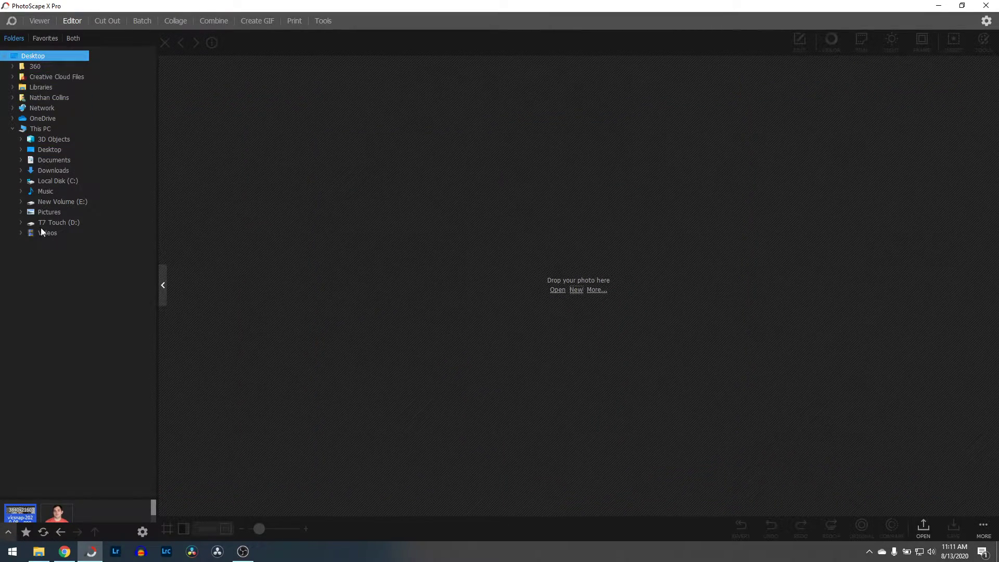
left_click_drag(21, 512, 448, 343)
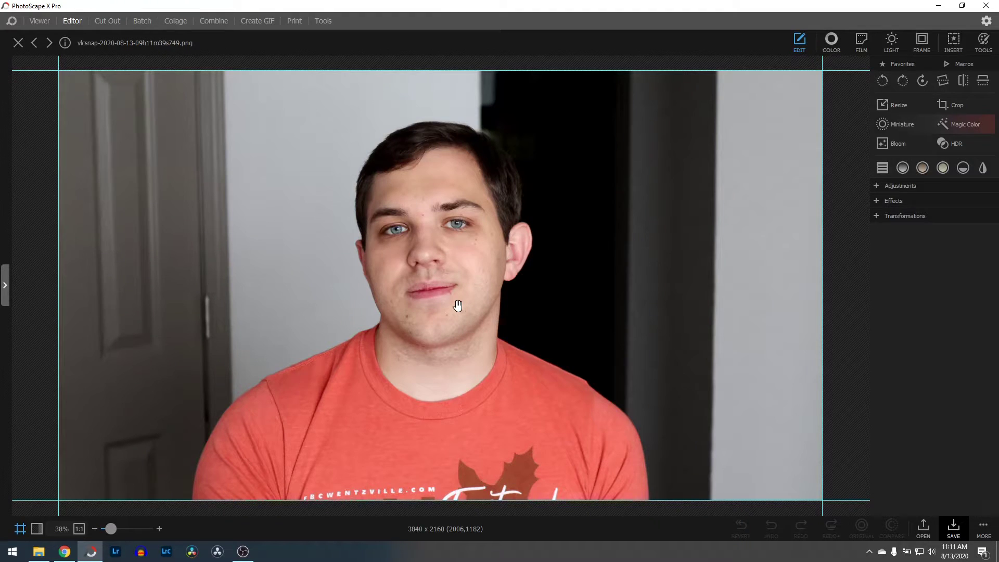
Preview the Provia film filter on the opened photo
left_click(970, 127)
left_click(863, 44)
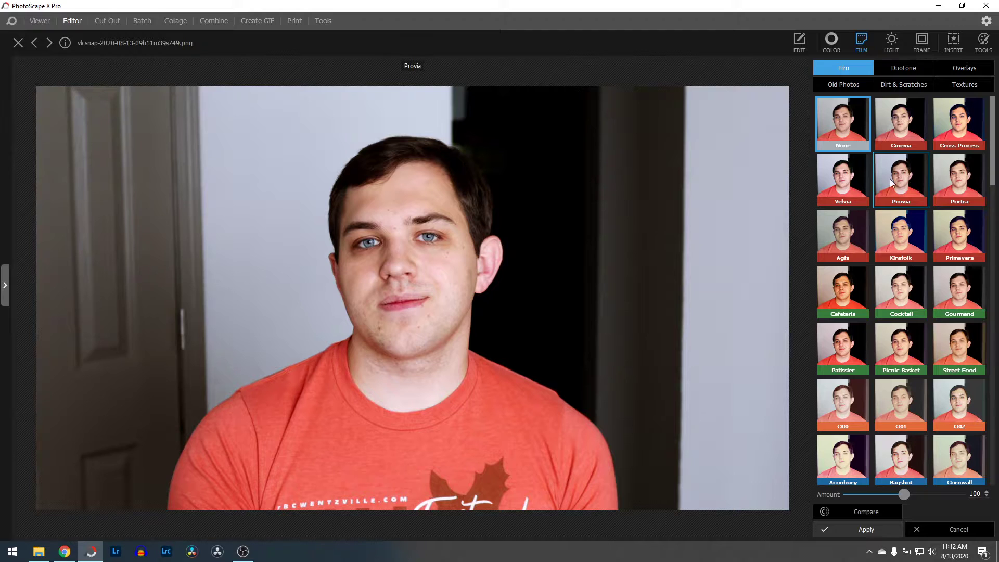
left_click(931, 528)
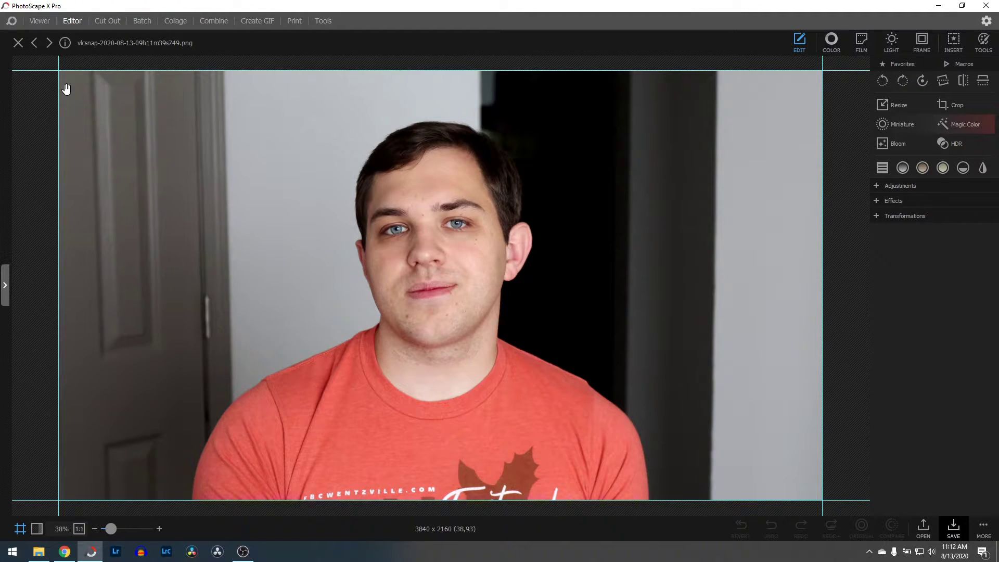
Draw a white outline with the size 30 Draw brush along the outer edge of the shoulder on the photo's left side
left_click(991, 50)
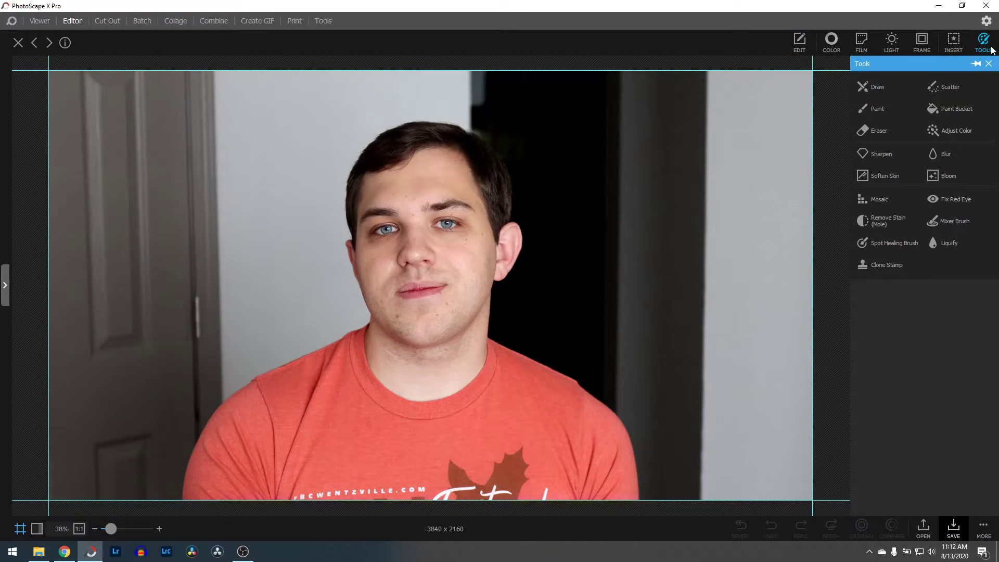
left_click(866, 88)
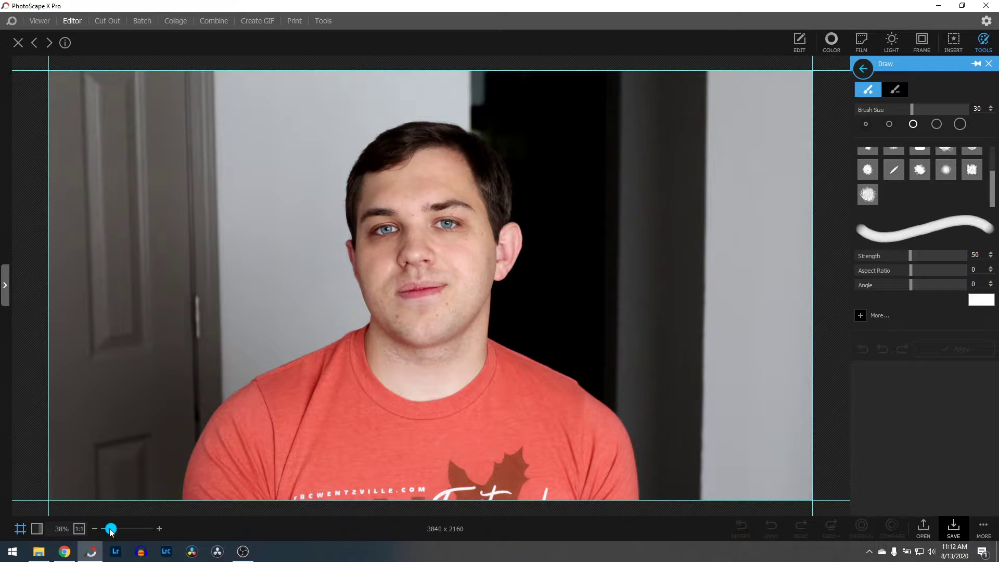
left_click_drag(111, 530, 127, 528)
left_click_drag(44, 482, 23, 495)
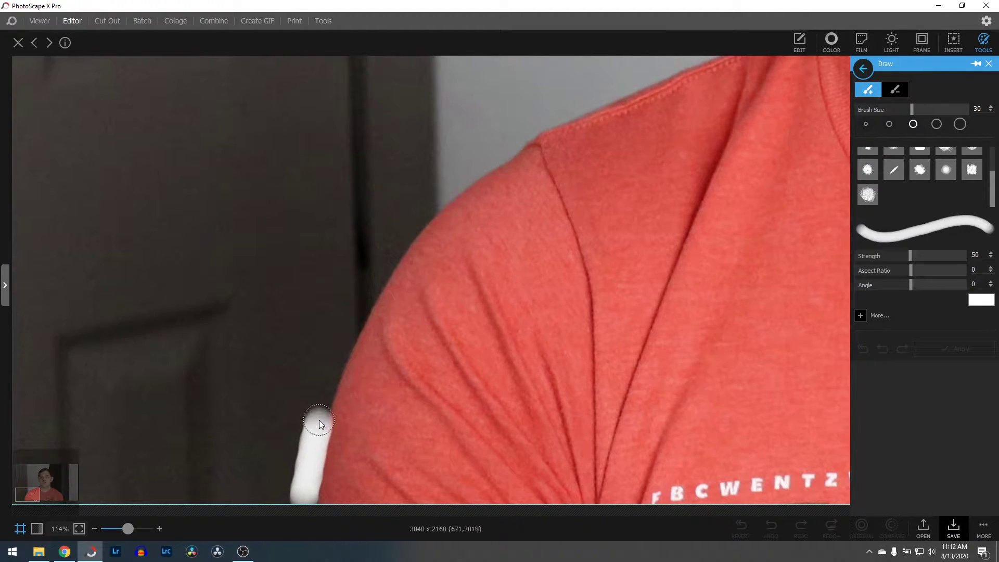
left_click_drag(352, 330, 364, 304)
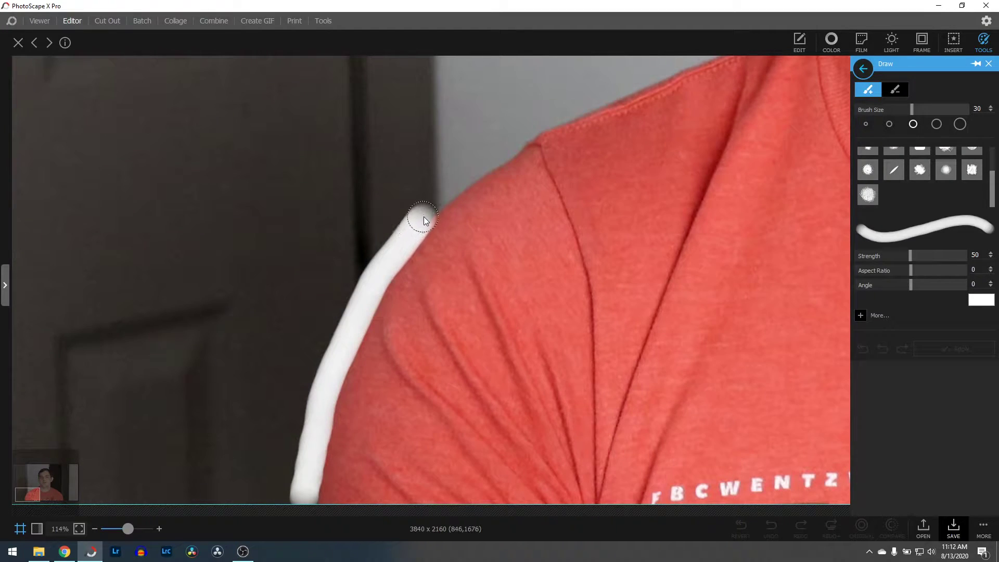
mouse_move(440, 199)
left_mouse_down()
mouse_move(463, 172)
mouse_move(551, 112)
mouse_move(628, 82)
left_mouse_up()
Continue the white outline along the shirt collar and jawline up to the top of the ear on the photo's left side
left_click_drag(35, 492, 49, 482)
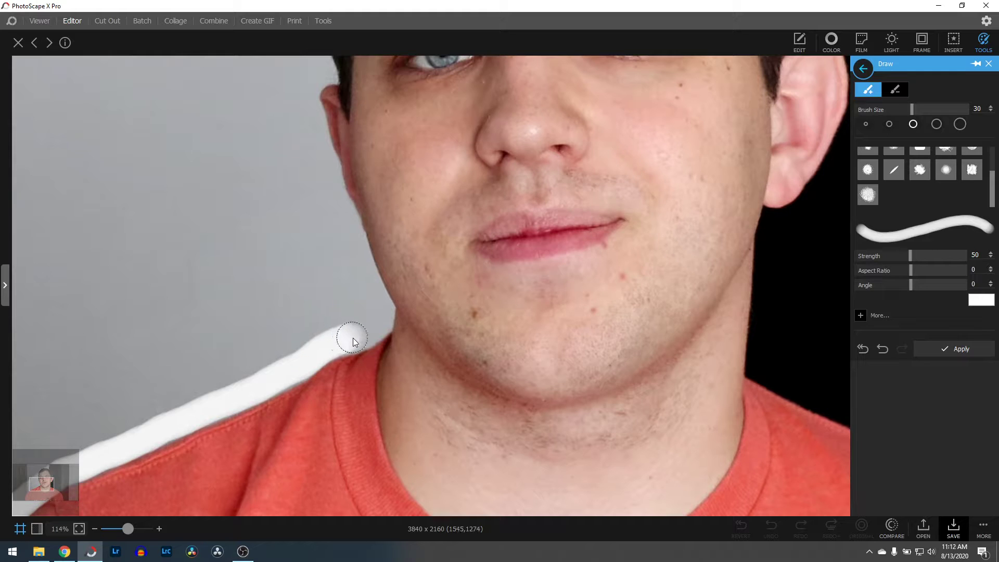
left_click_drag(379, 312, 349, 240)
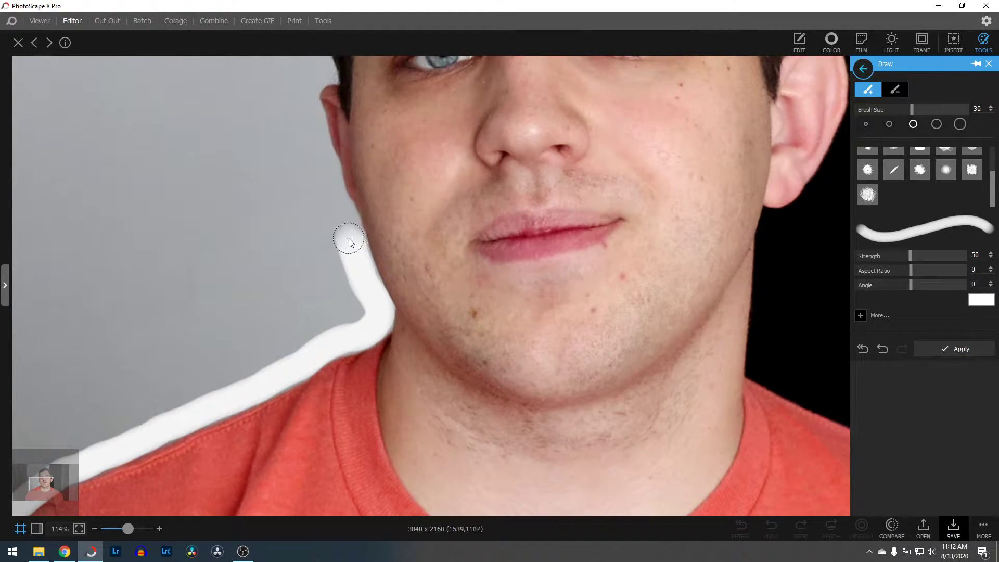
left_click_drag(42, 483, 41, 475)
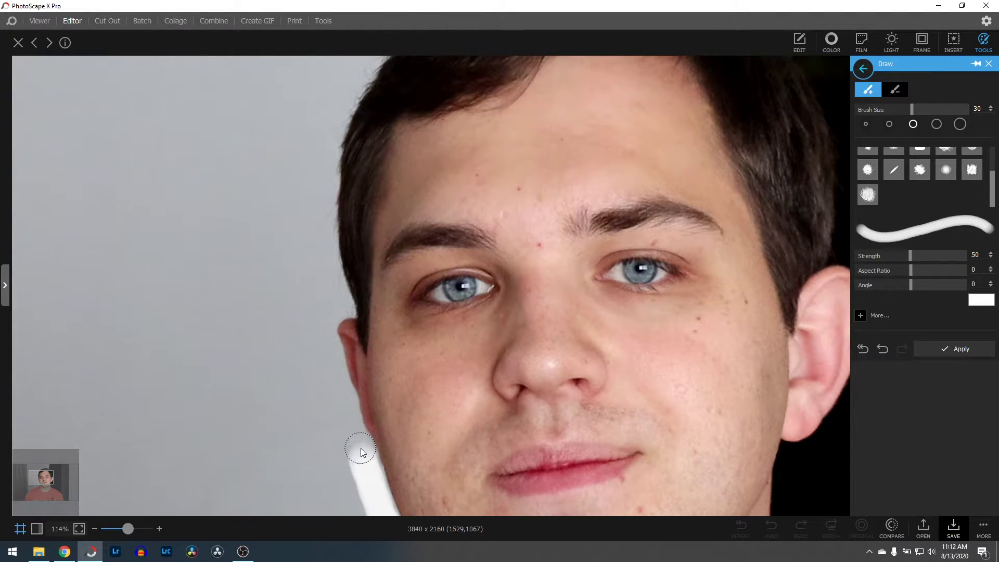
mouse_move(356, 438)
left_mouse_down()
mouse_move(329, 340)
mouse_move(335, 307)
left_mouse_up()
Paint a white test stroke across the eyes and erase it with the Draw tool's eraser brush
mouse_move(459, 231)
left_mouse_down()
mouse_move(457, 254)
mouse_move(455, 368)
mouse_move(665, 227)
left_mouse_up()
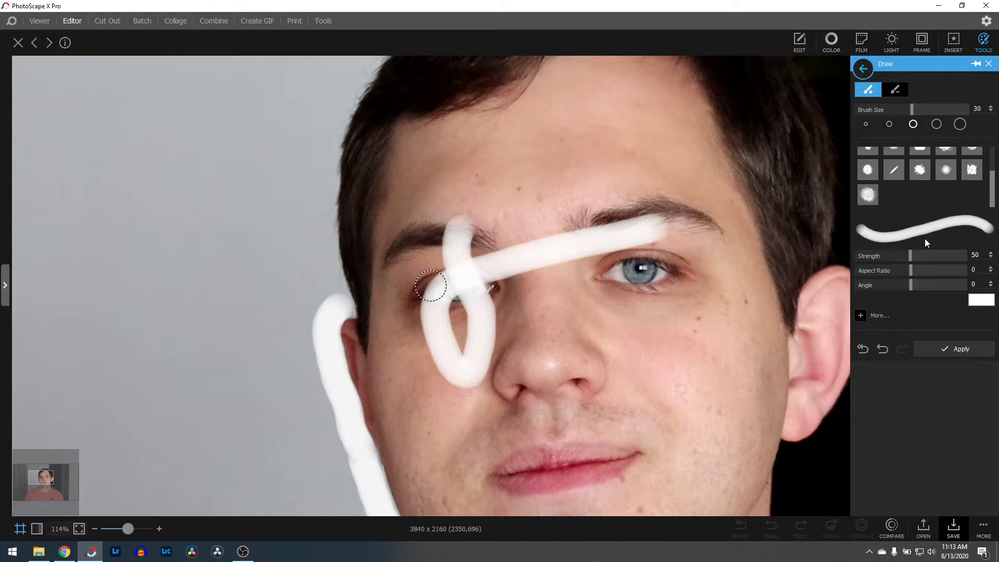
left_click(900, 91)
mouse_move(465, 212)
left_mouse_down()
mouse_move(443, 273)
mouse_move(495, 326)
mouse_move(450, 320)
mouse_move(432, 373)
mouse_move(445, 386)
mouse_move(472, 270)
mouse_move(690, 225)
mouse_move(683, 212)
left_mouse_up()
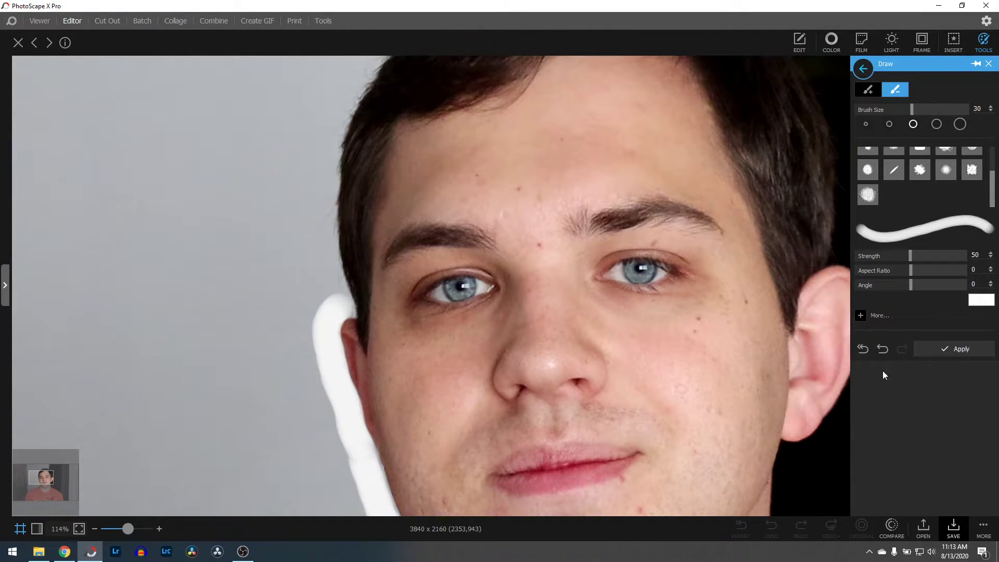
Examine the brush's additional blend mode and opacity options and its color palette
left_click(860, 315)
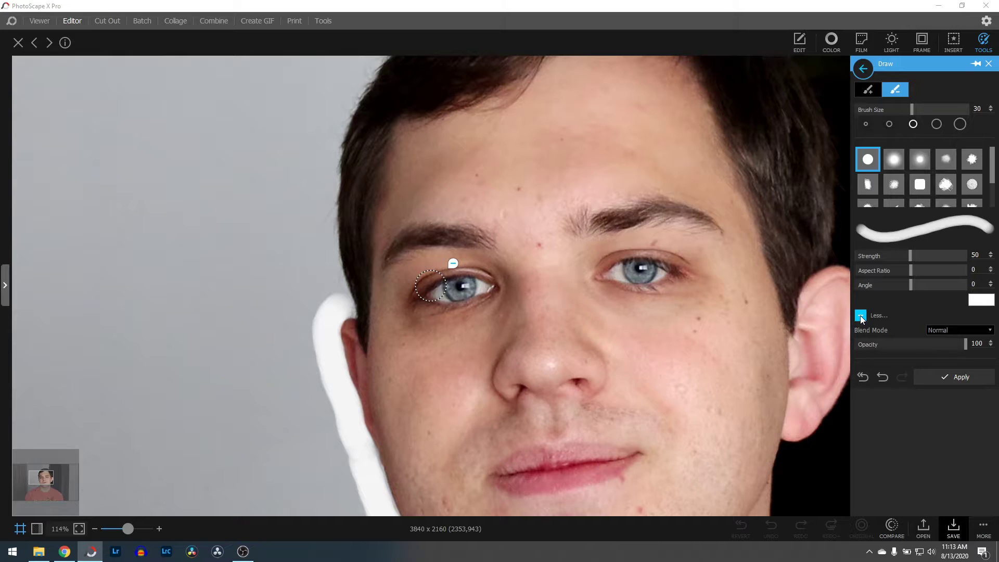
left_click(952, 330)
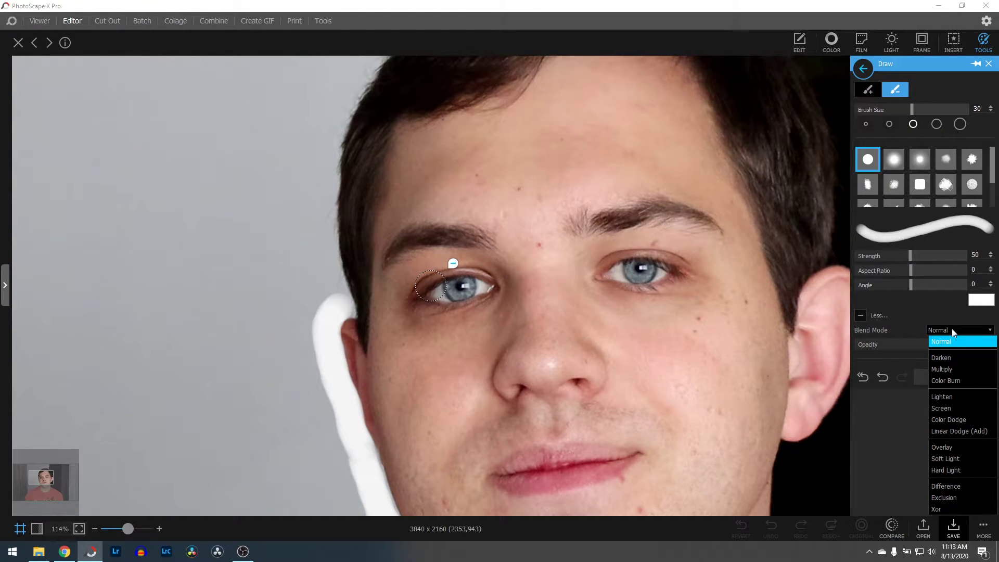
left_click(919, 314)
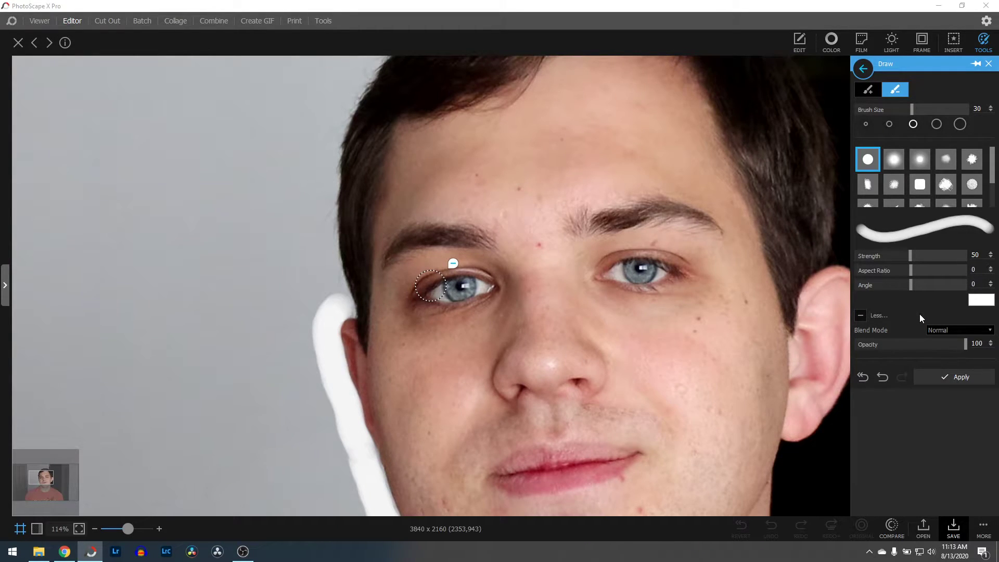
left_click(984, 302)
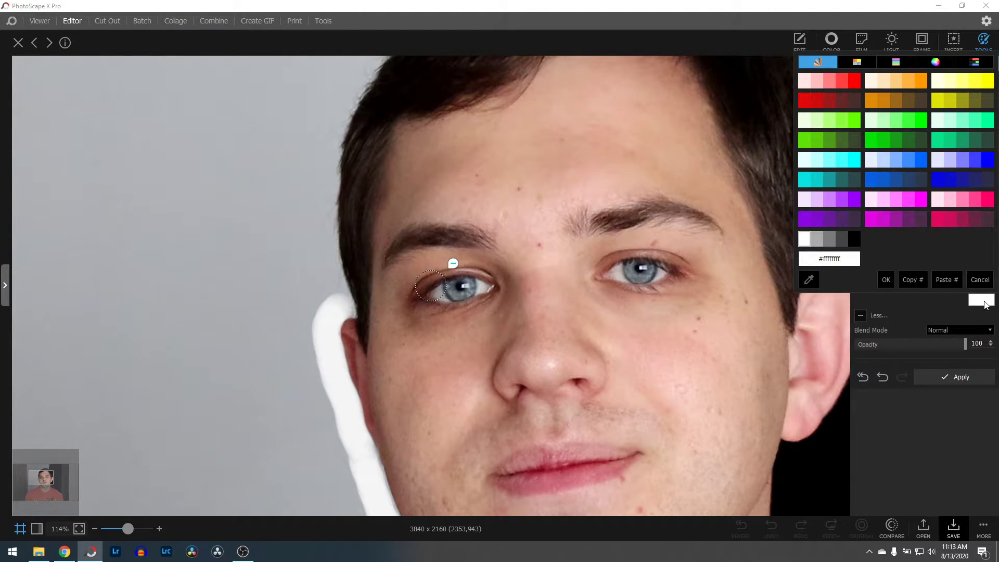
left_click(978, 281)
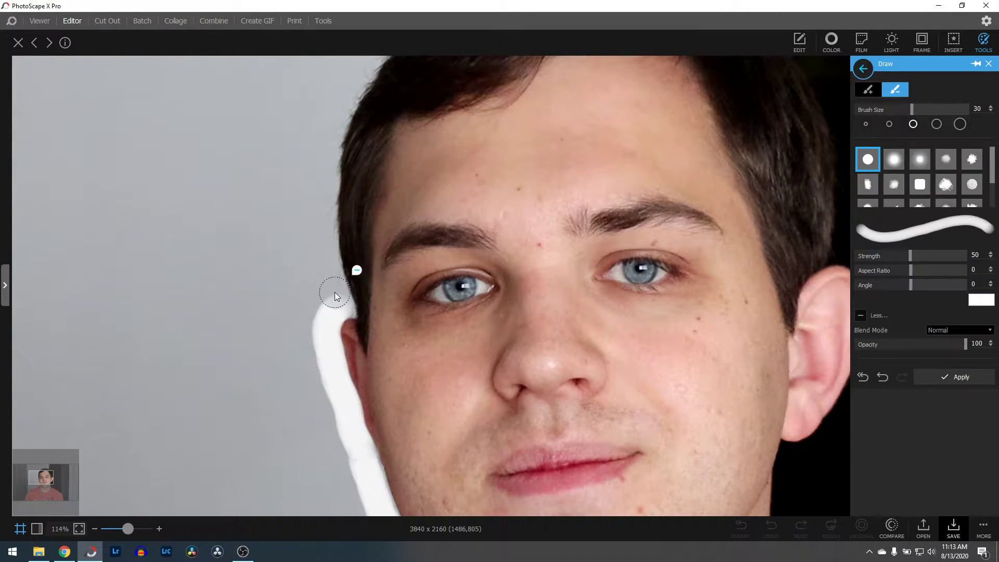
Return to painting and extend the white outline from the ear on the photo's left side up along the hair to the temple
left_click(878, 91)
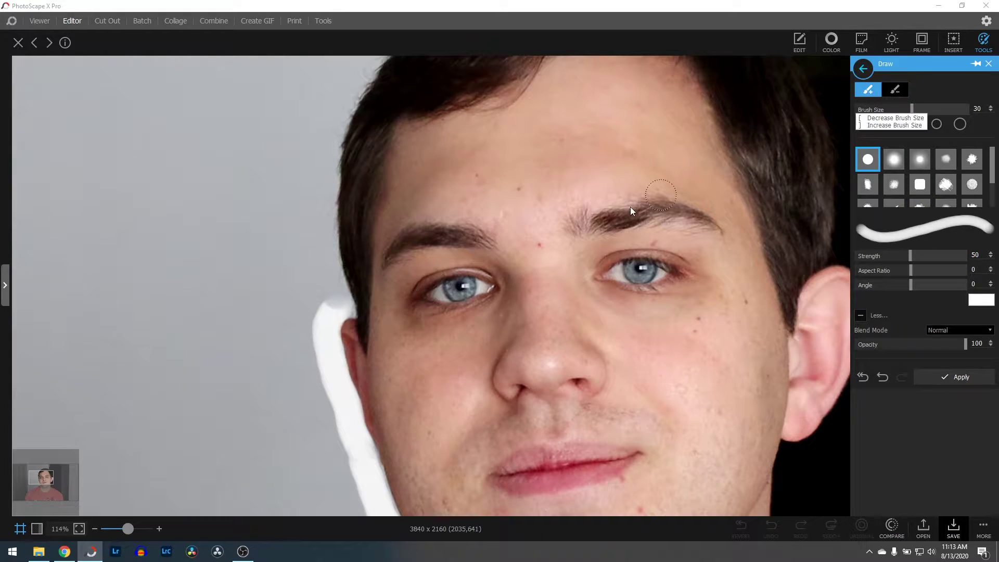
left_click_drag(333, 286, 326, 246)
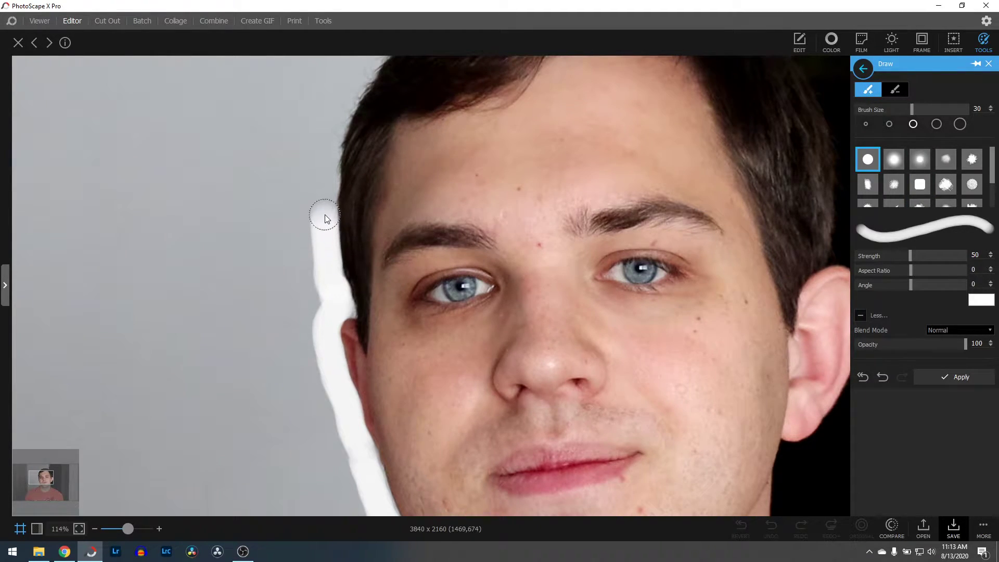
left_click_drag(329, 185, 337, 135)
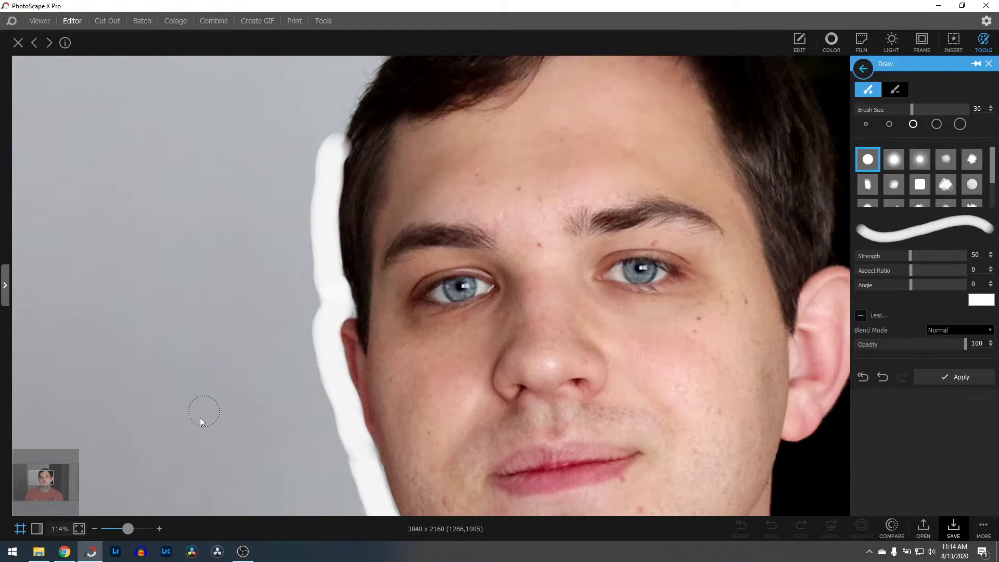
Continue the white outline over the top of the head and down the hair on the photo's right side
left_click_drag(39, 483, 45, 475)
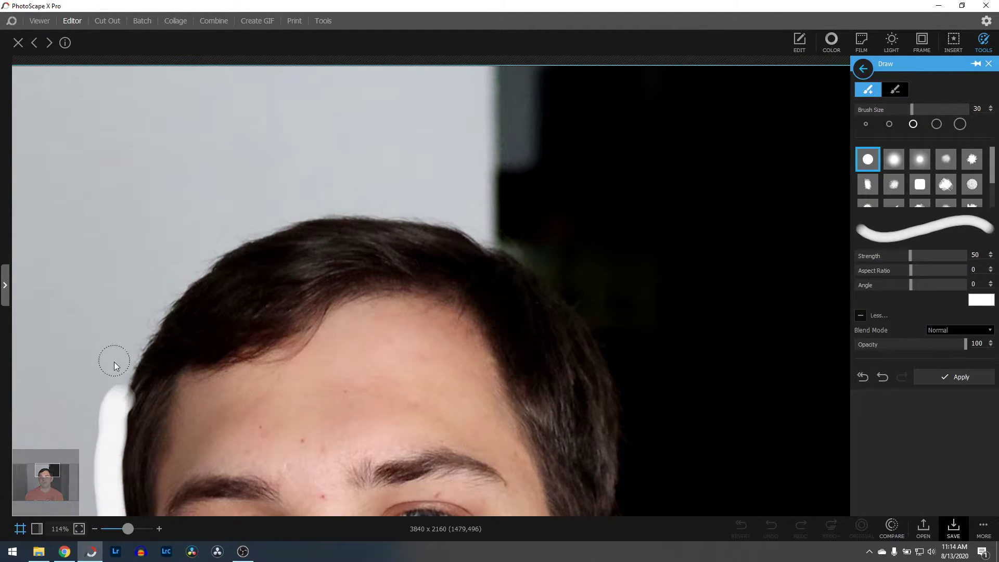
left_click_drag(120, 369, 163, 299)
left_click_drag(243, 230, 299, 215)
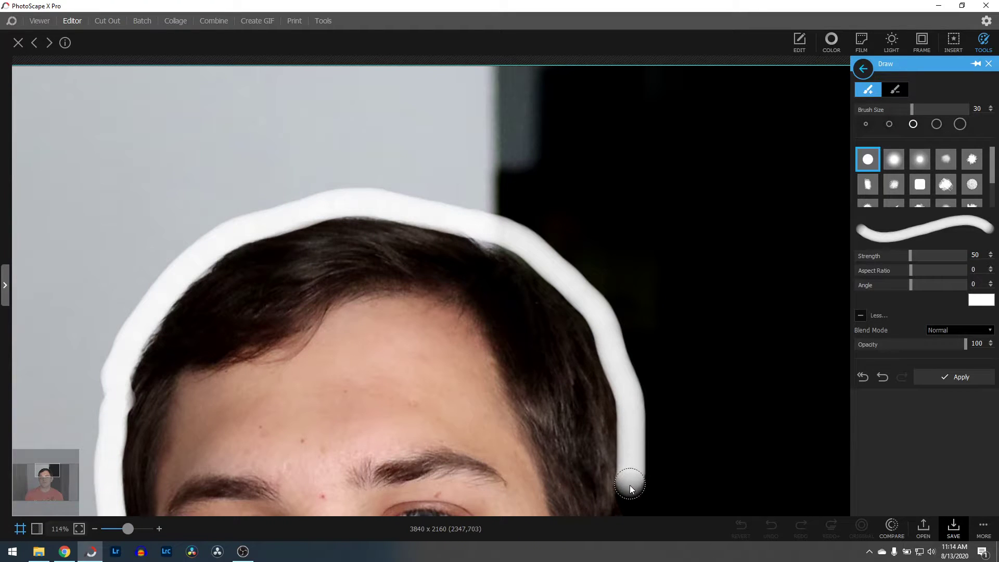
Extend the white outline around the ear on the photo's right side, down to the earlobe
left_click_drag(626, 507, 519, 253)
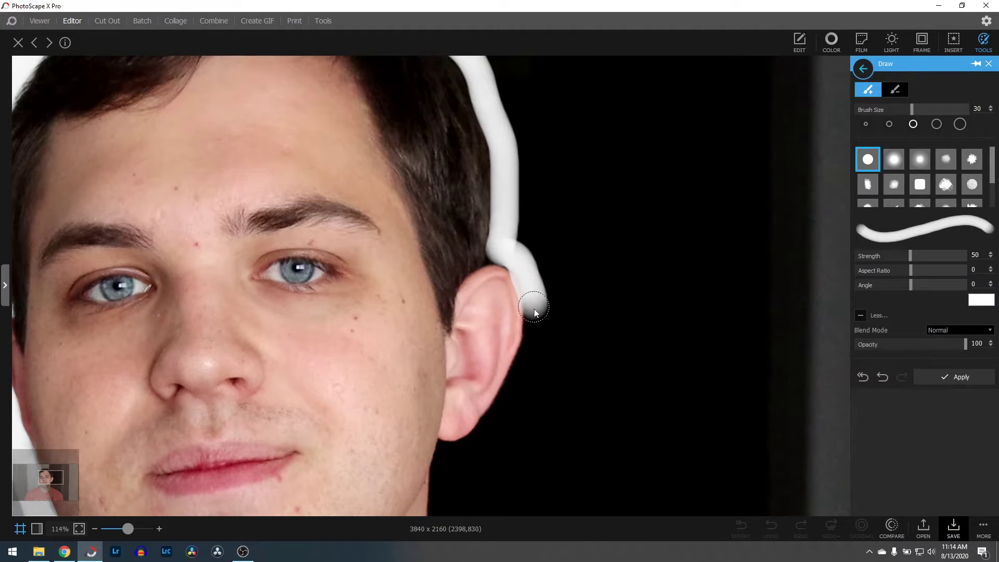
left_click_drag(533, 313, 527, 365)
left_click_drag(505, 404, 479, 444)
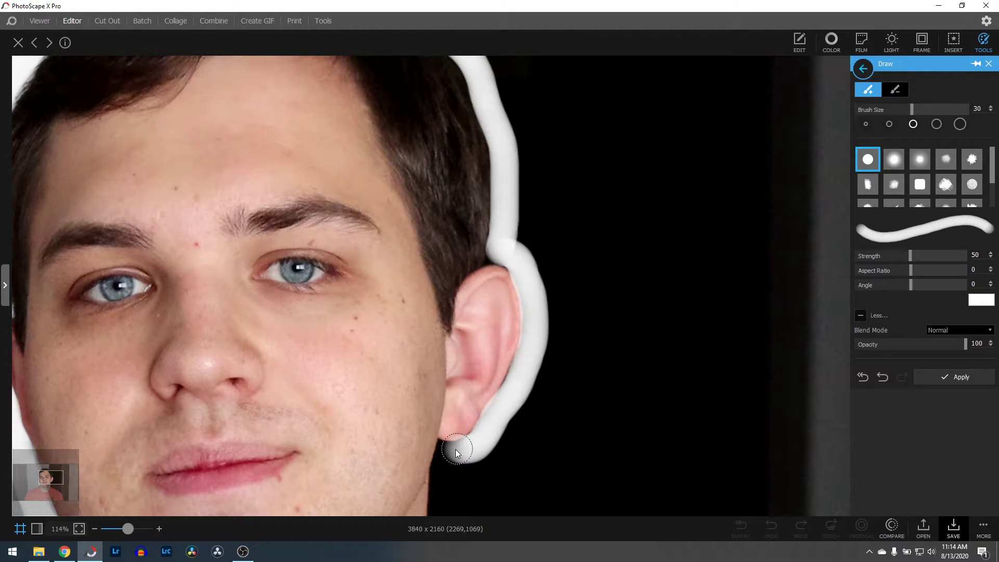
Draw the white outline down the neck and along the top of the shoulder on the photo's right side
left_click_drag(57, 480, 57, 489)
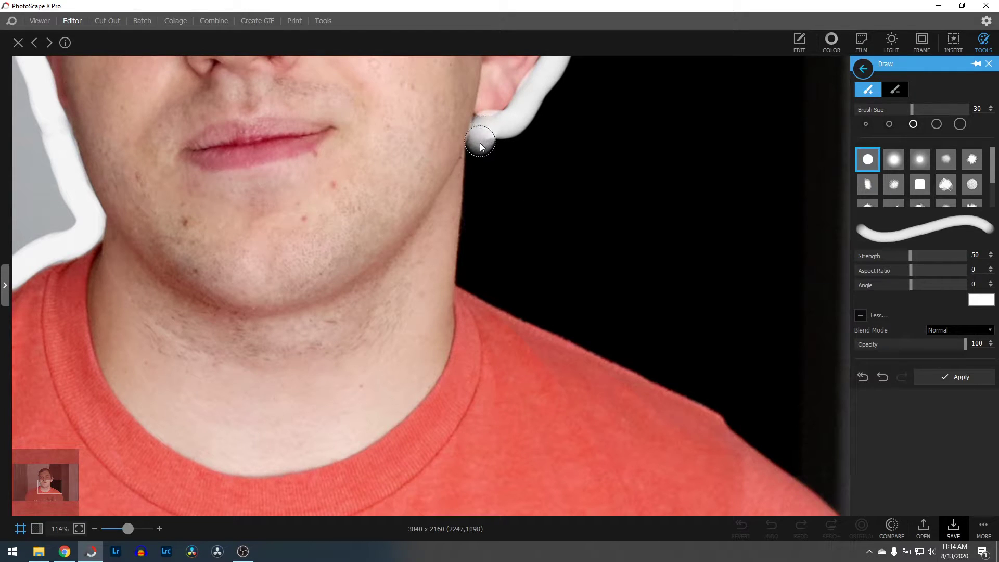
left_click_drag(479, 148, 479, 192)
mouse_move(473, 258)
left_mouse_down()
mouse_move(476, 221)
mouse_move(473, 276)
mouse_move(484, 286)
mouse_move(714, 390)
left_mouse_up()
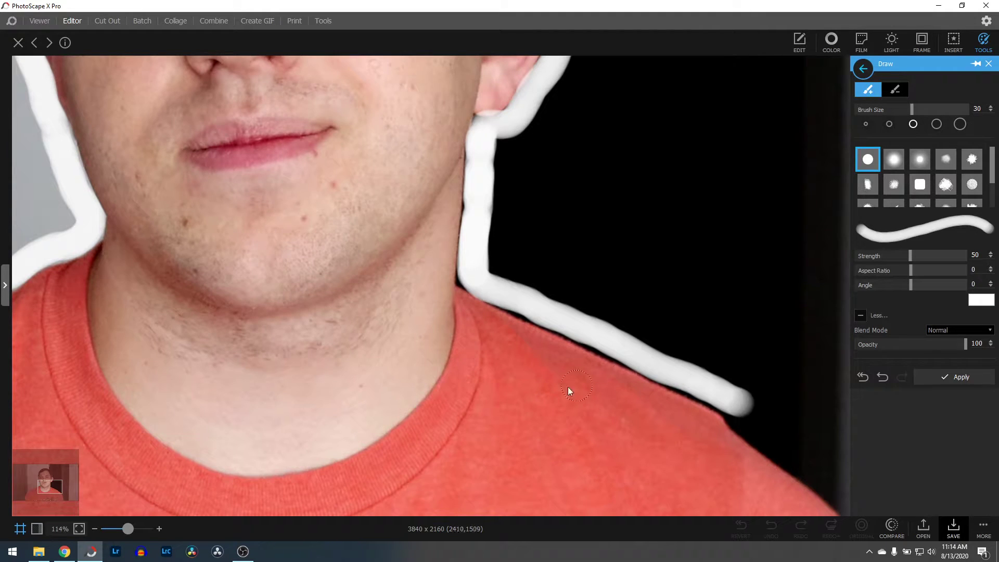
Finish the white outline down the arm to the photo's lower edge, apply the drawing, and close the Draw tool
left_click_drag(53, 489, 65, 497)
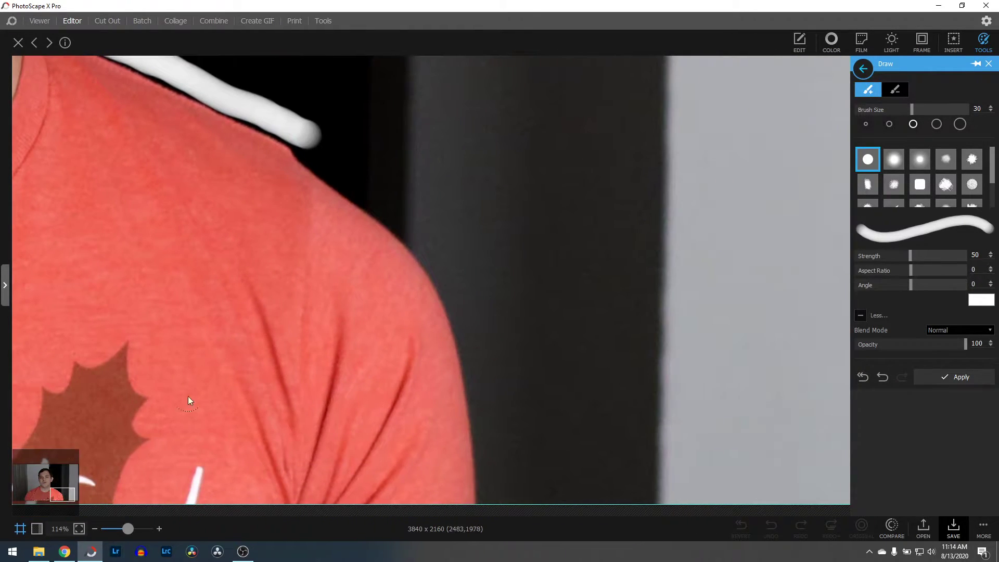
mouse_move(306, 141)
left_mouse_down()
mouse_move(418, 236)
mouse_move(446, 272)
mouse_move(494, 483)
left_mouse_up()
left_click_drag(136, 530, 112, 527)
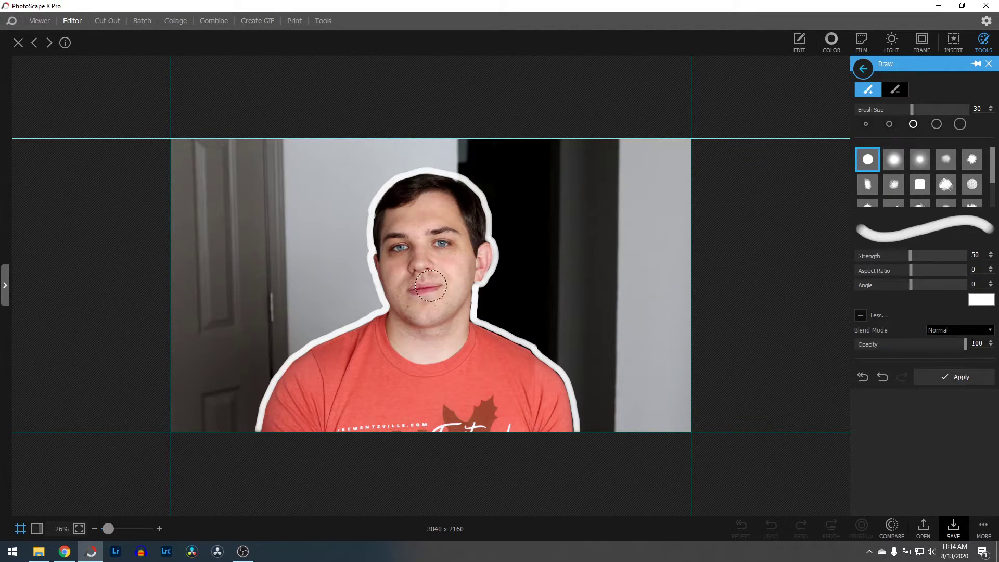
left_click(936, 380)
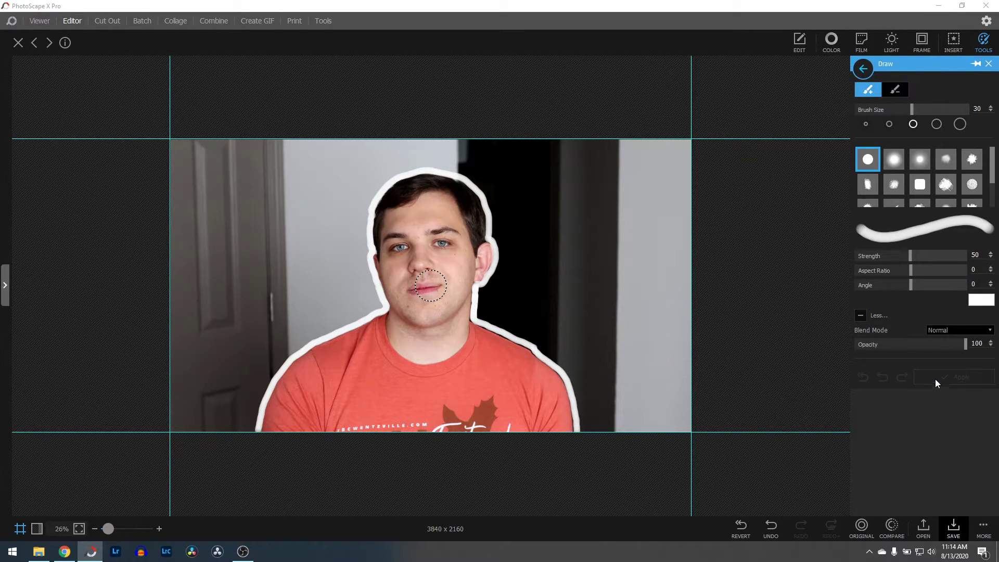
left_click(988, 64)
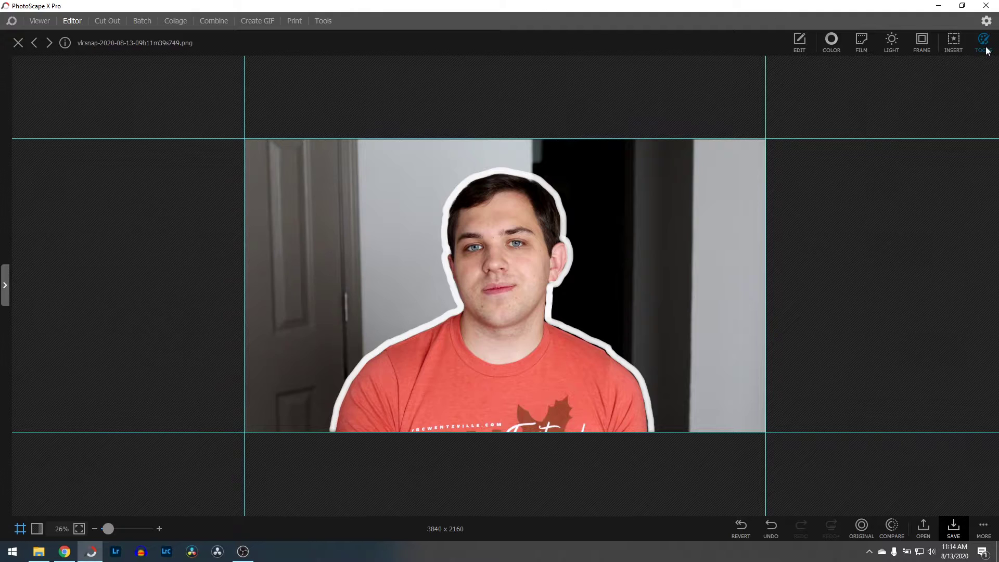
Paint yellow translucent stars across the background around the person with the size 30 Scatter brush
left_click(984, 46)
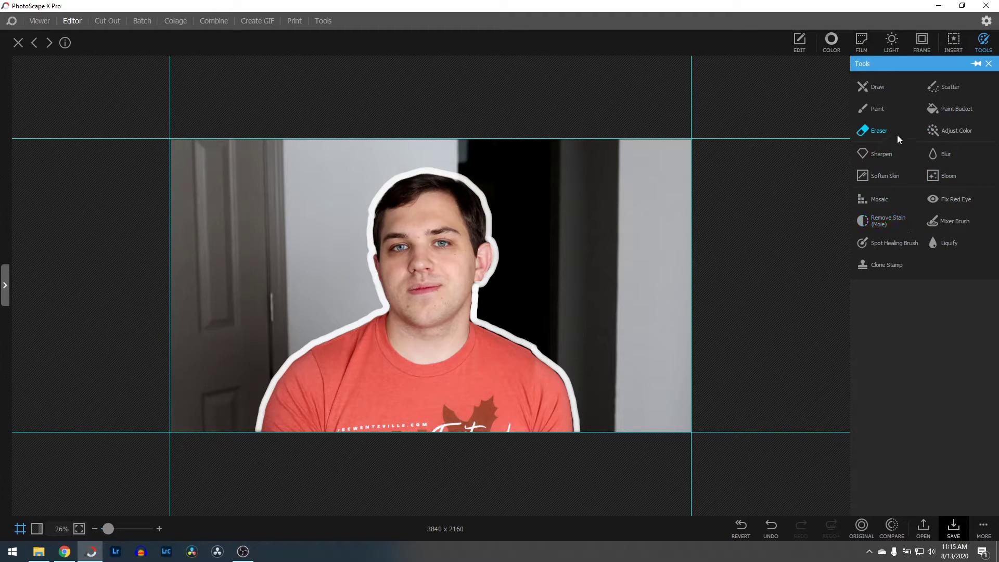
left_click(944, 86)
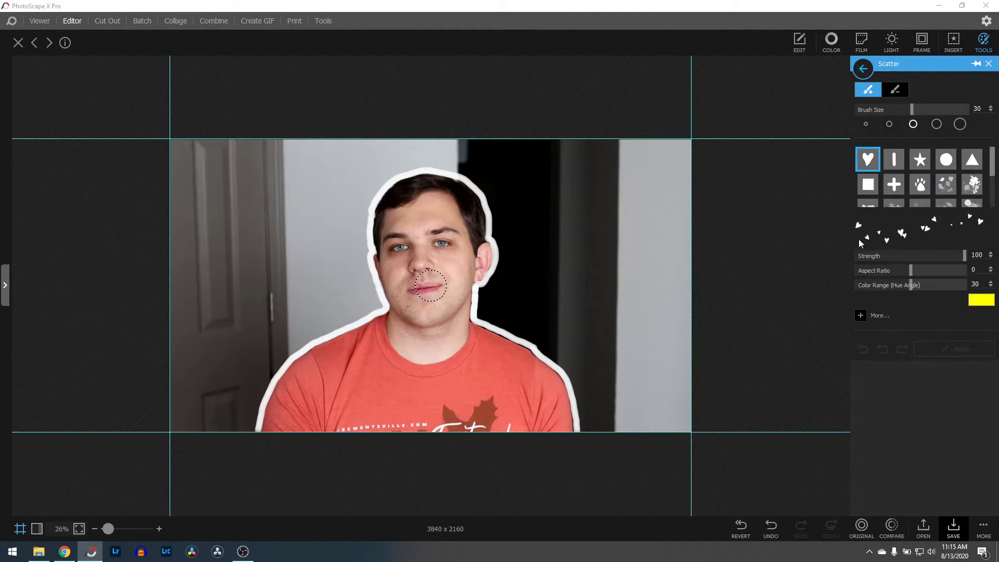
scroll(991, 189, "down", 1)
scroll(992, 190, "down", 2)
left_click(971, 175)
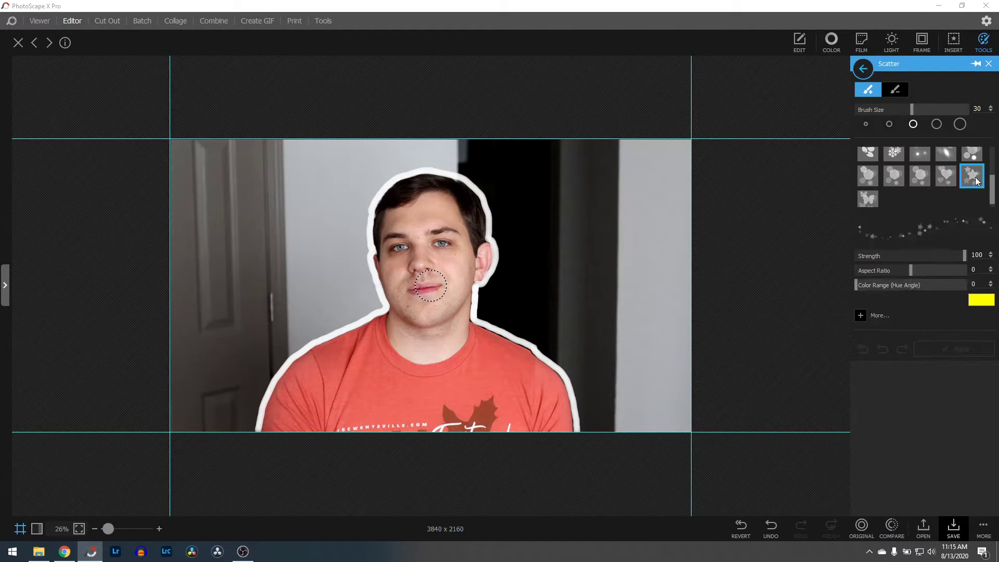
mouse_move(186, 376)
left_mouse_down()
mouse_move(224, 338)
mouse_move(259, 322)
mouse_move(282, 286)
mouse_move(229, 234)
mouse_move(223, 188)
mouse_move(336, 172)
mouse_move(381, 148)
mouse_move(521, 146)
mouse_move(577, 216)
mouse_move(579, 321)
mouse_move(663, 414)
mouse_move(626, 402)
mouse_move(647, 283)
mouse_move(603, 178)
left_mouse_up()
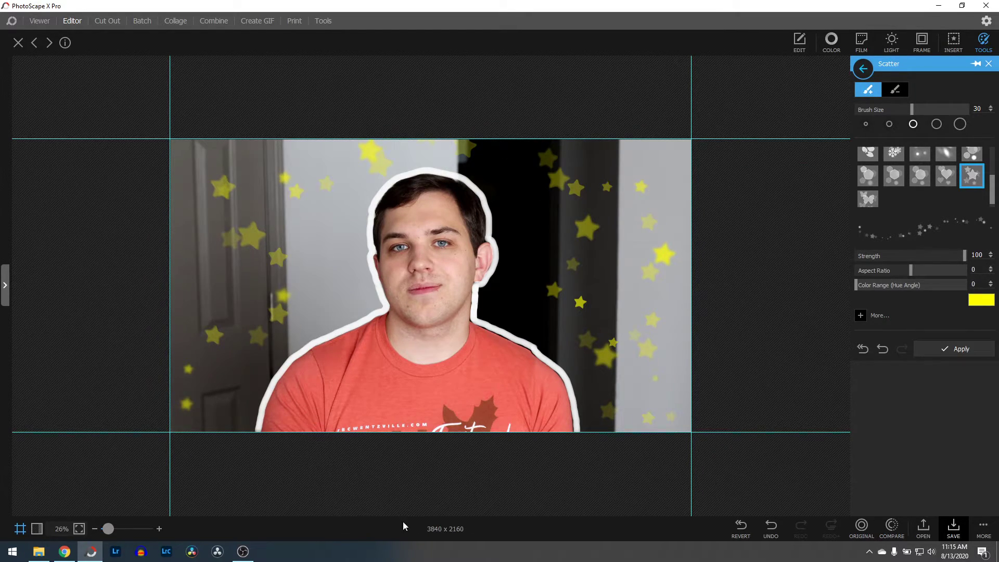
left_click_drag(309, 329, 317, 252)
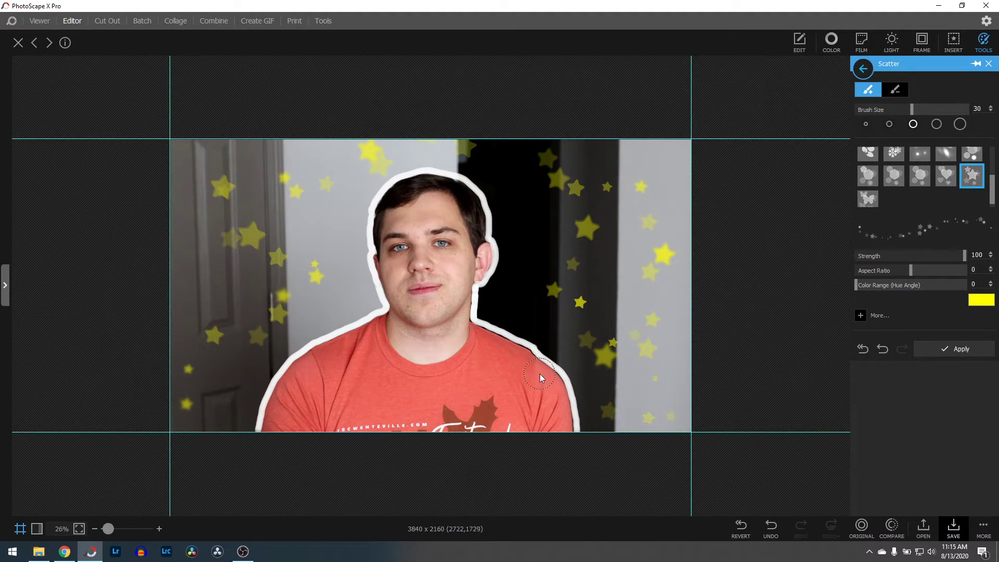
Change the Scatter color to purple and add purple stars around the person, including a stroke at brush size 49
left_click(981, 300)
left_click(842, 203)
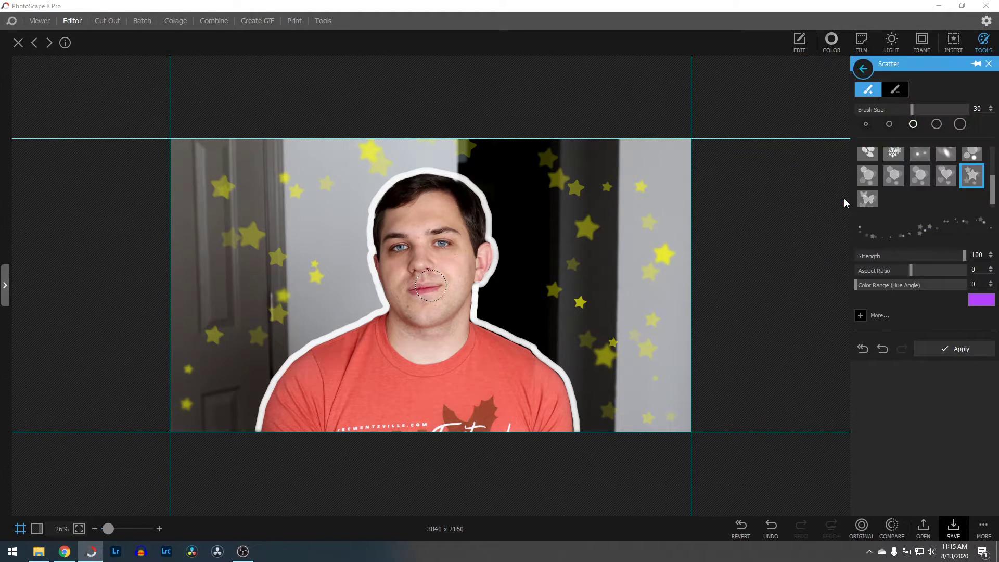
mouse_move(642, 276)
left_mouse_down()
mouse_move(633, 332)
mouse_move(553, 213)
mouse_move(491, 167)
mouse_move(282, 189)
mouse_move(206, 373)
left_mouse_up()
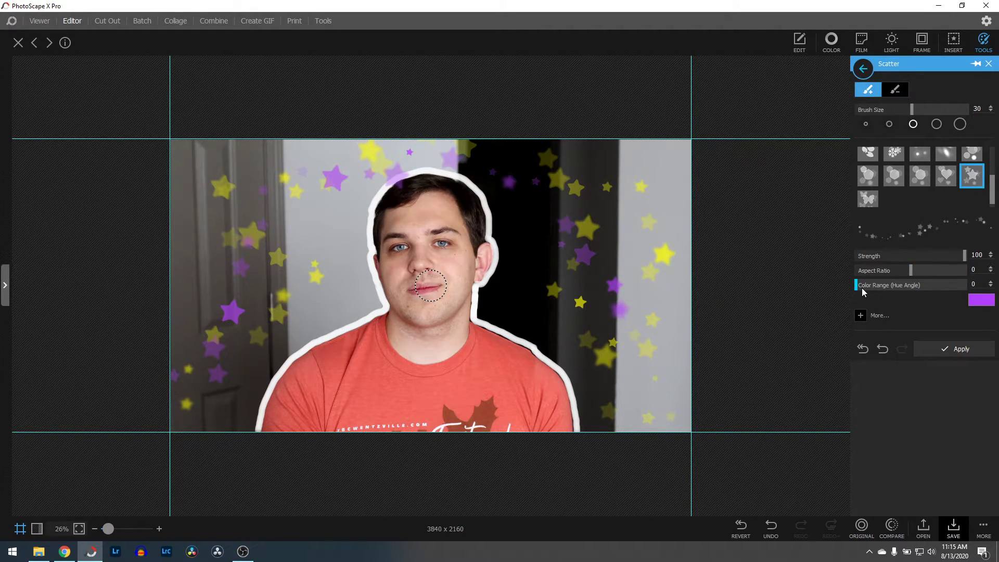
left_click_drag(910, 110, 947, 110)
mouse_move(602, 285)
left_mouse_down()
mouse_move(535, 189)
mouse_move(597, 314)
left_mouse_up()
Examine the Scatter brush's additional blend mode and opacity options and its other shapes, and close the tool
left_click(861, 316)
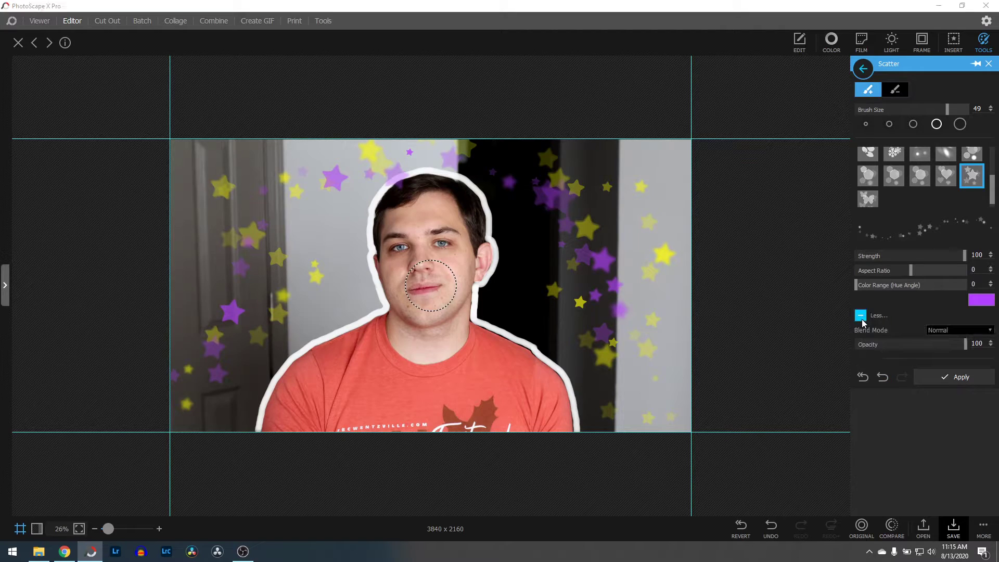
left_click(956, 329)
left_click(956, 339)
left_click_drag(993, 196, 992, 174)
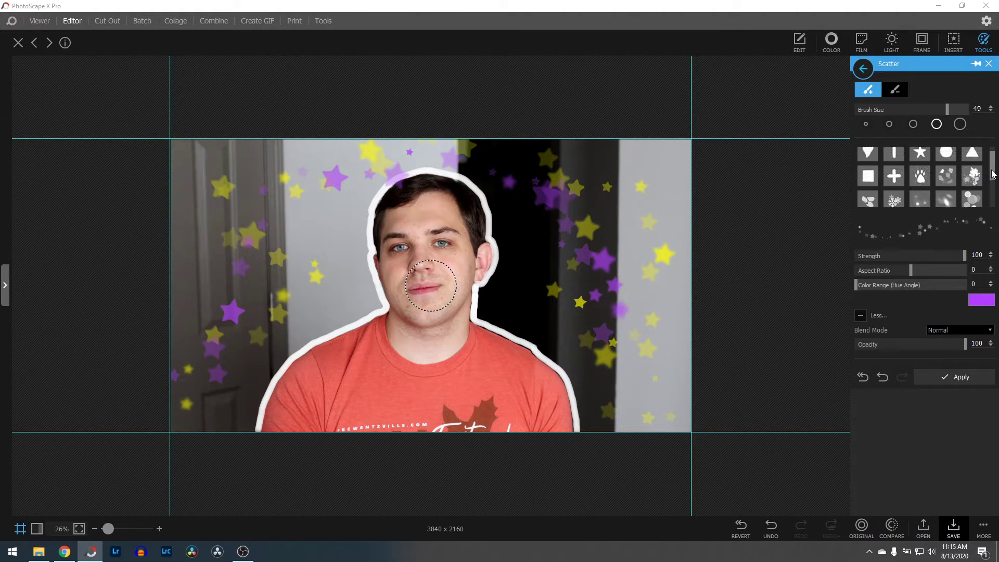
left_click(894, 186)
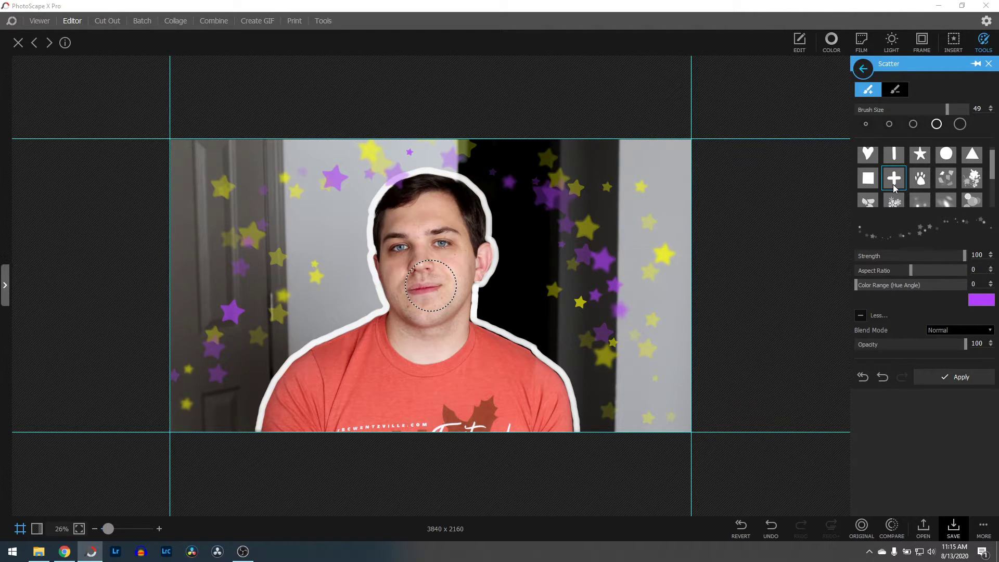
left_click(988, 63)
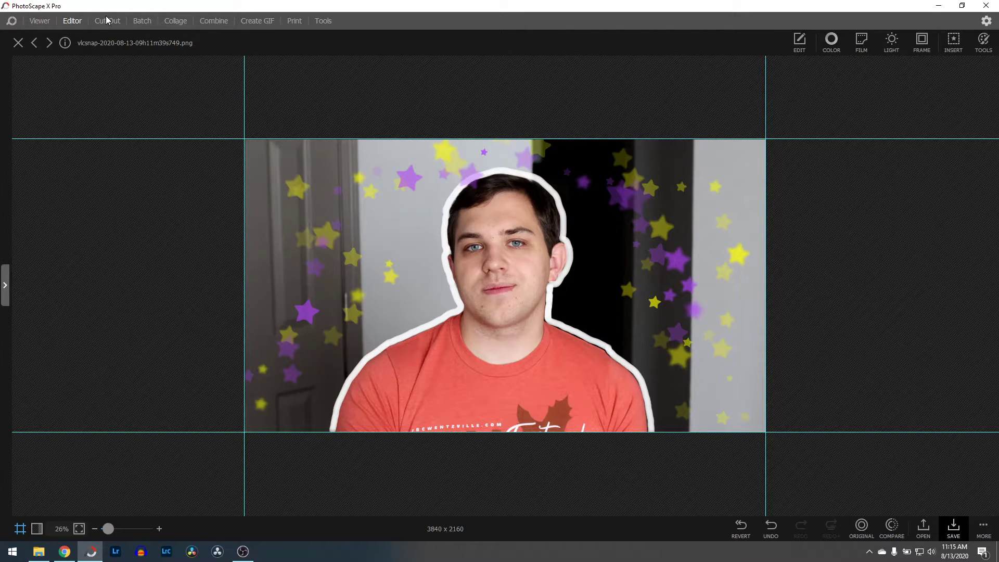
Insert a sample text object, position it beside the head on the photo's left side, and delete it
left_click(953, 42)
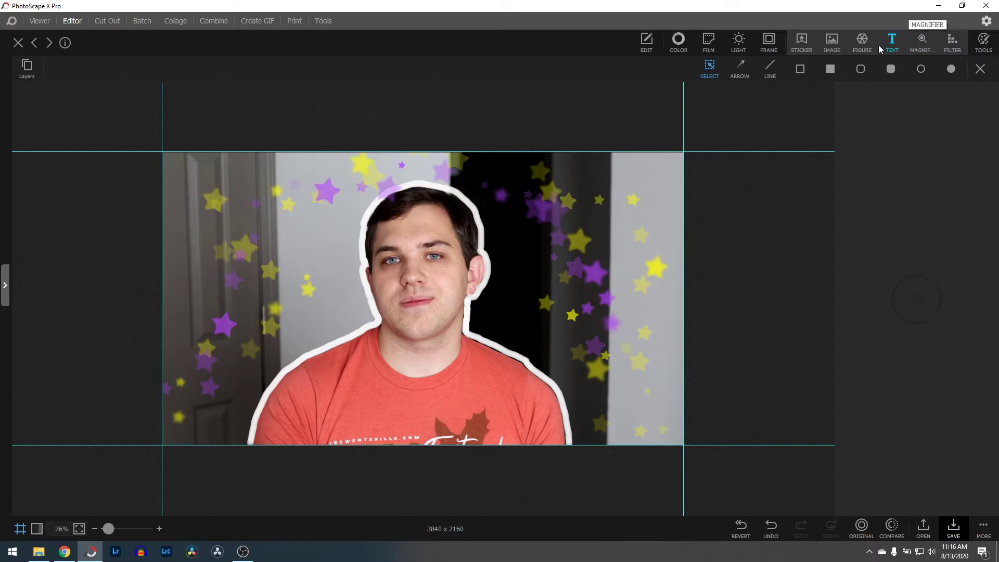
left_click(887, 43)
left_click_drag(408, 291, 340, 253)
left_click_drag(280, 221, 283, 260)
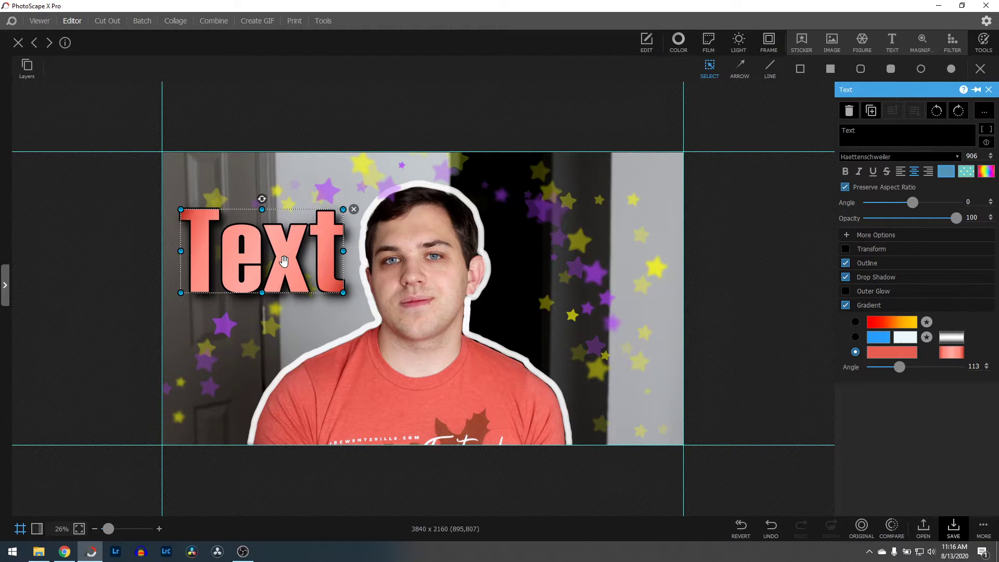
left_click(354, 208)
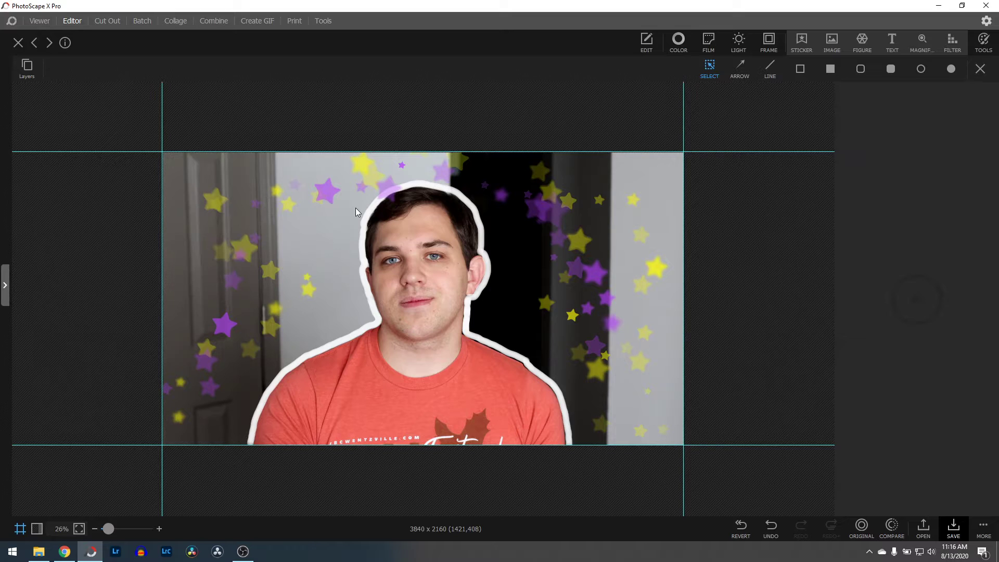
Load the original photo without the outline into the Cut Out workspace, replacing the finished cutout
left_click(105, 20)
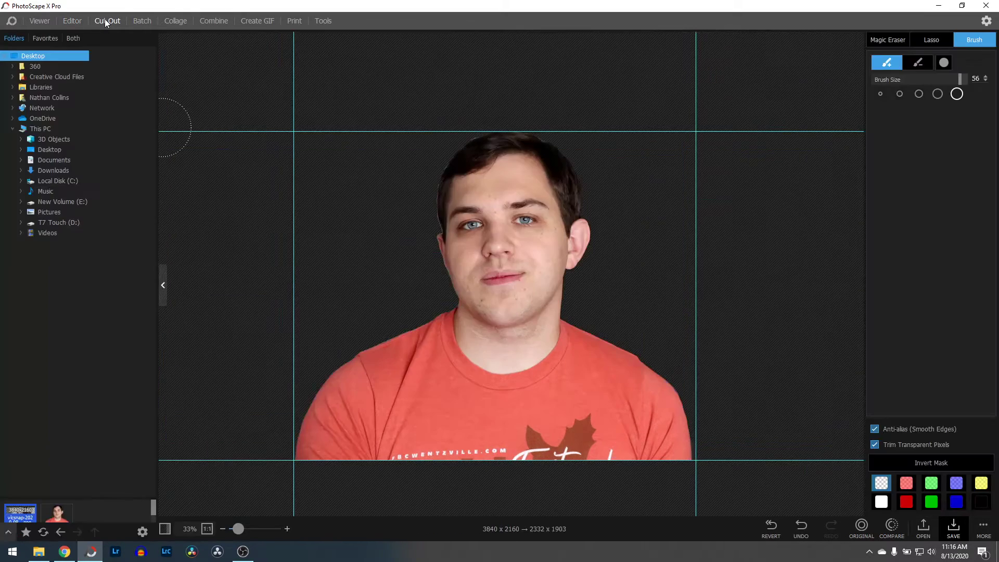
left_click_drag(22, 514, 465, 243)
left_click(72, 20)
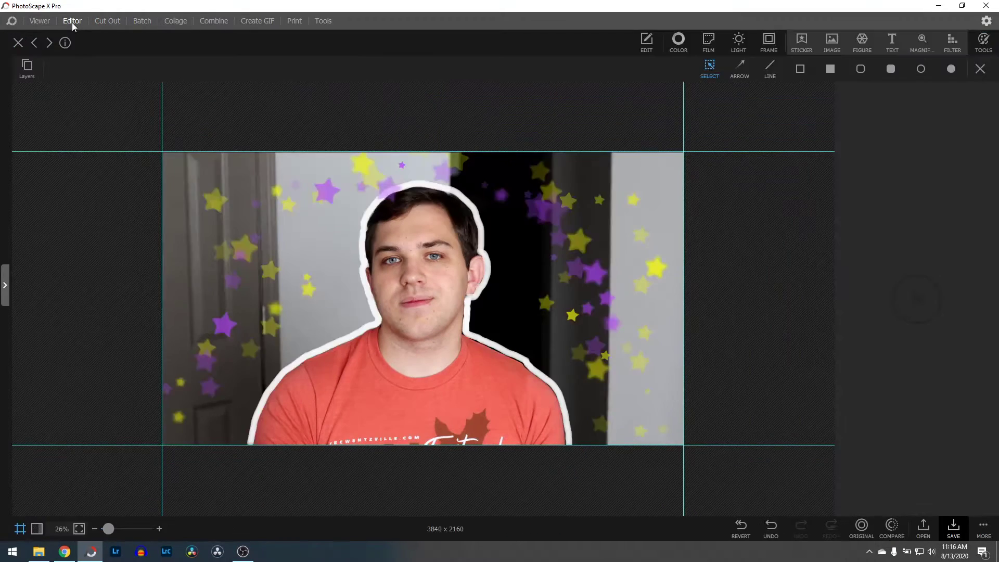
left_click(107, 21)
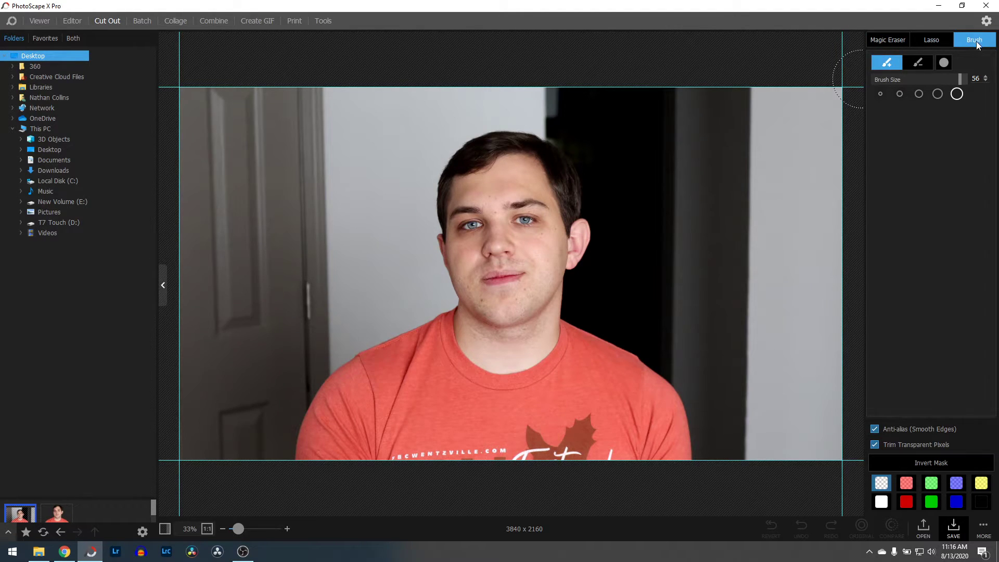
Erase the door, the far wall, and the light wall behind the head with the Magic Eraser at tolerance 33
left_click(888, 42)
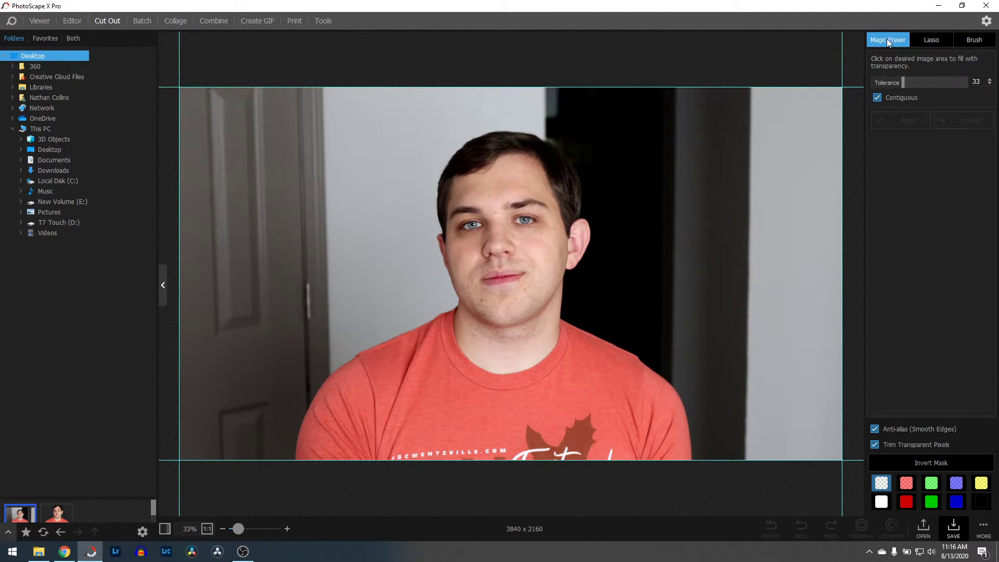
left_click(195, 167)
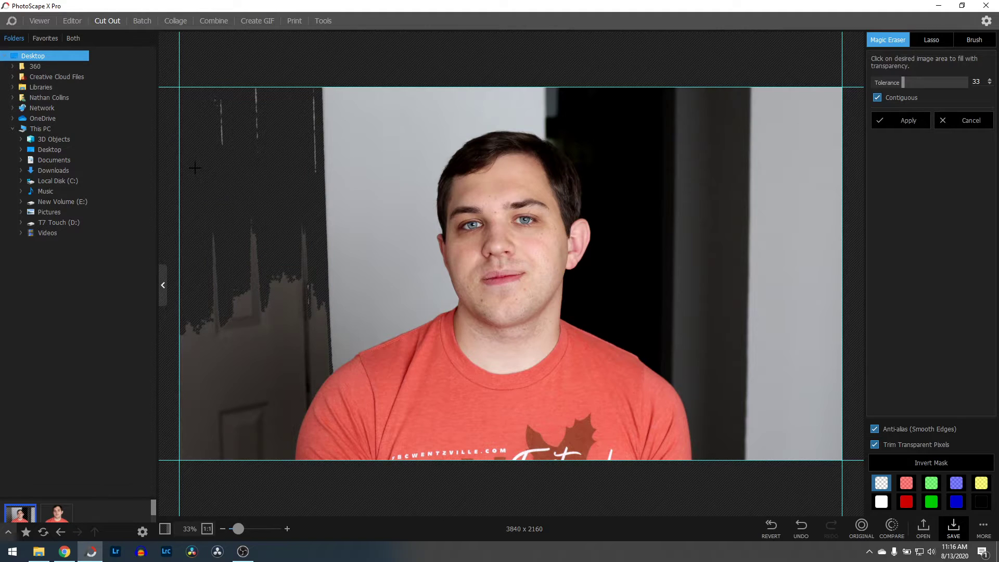
left_click(207, 369)
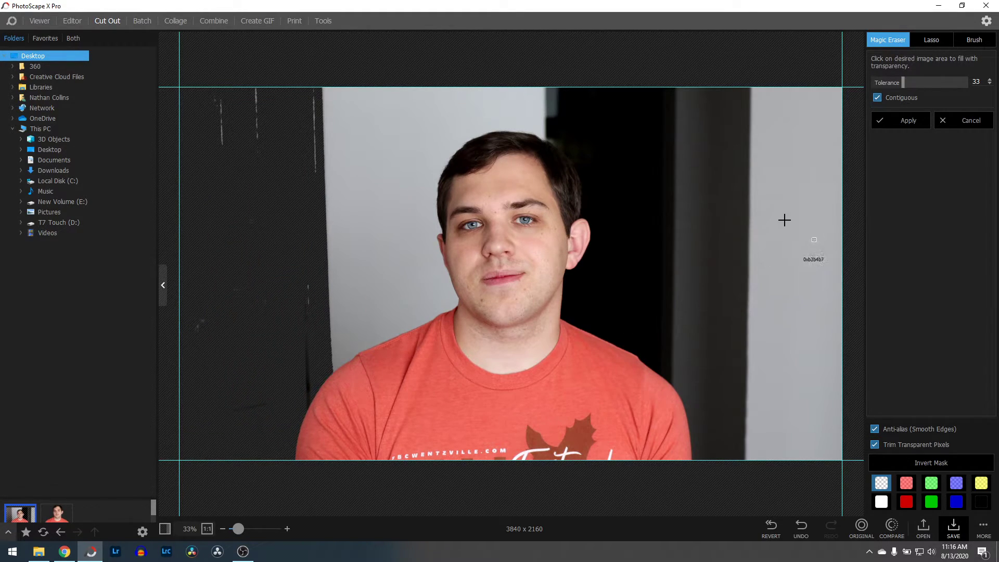
left_click(782, 219)
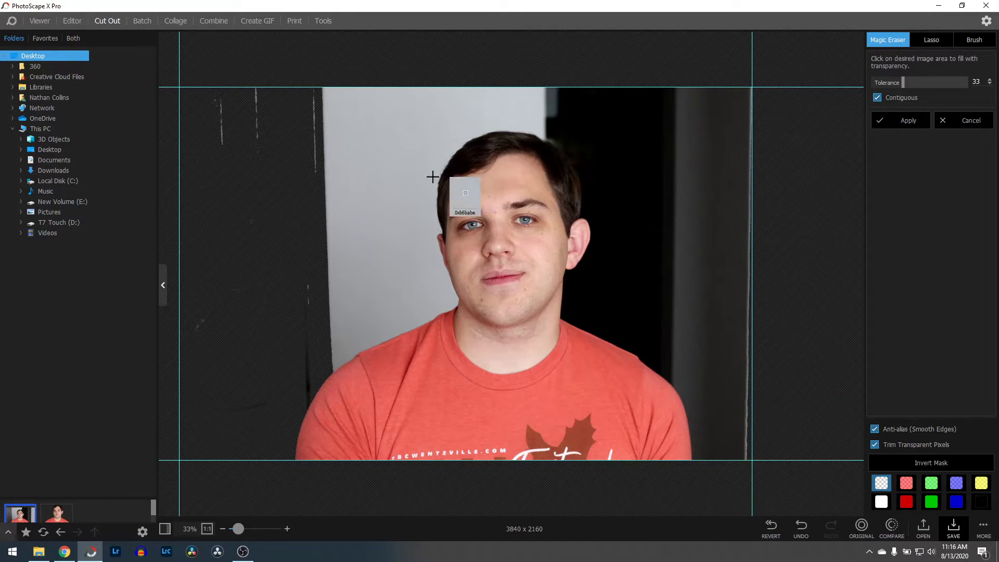
left_click(364, 114)
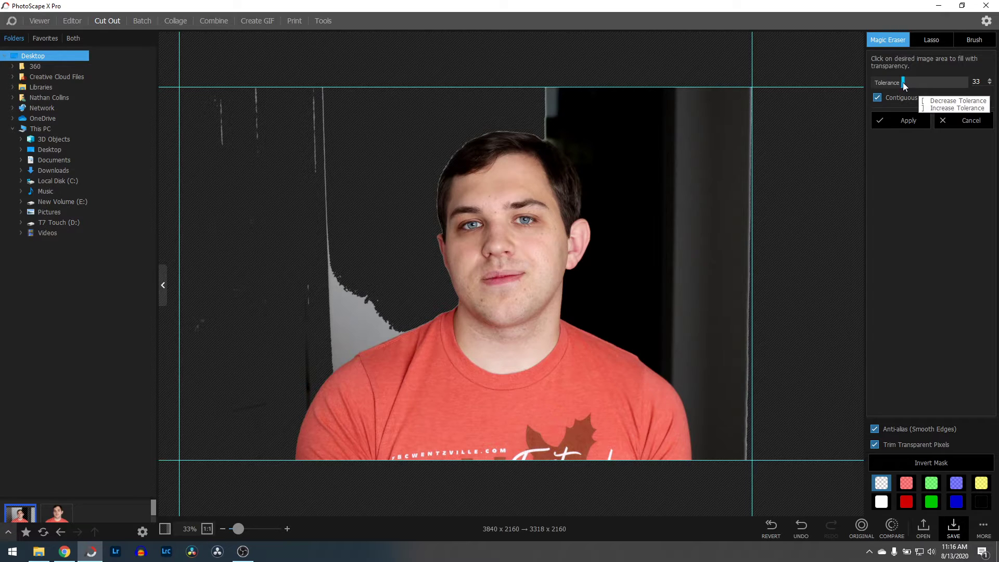
Lower the light wall erasure's tolerance to 16 and inspect the edge around the face and hair
mouse_move(903, 83)
left_mouse_down()
mouse_move(921, 83)
mouse_move(888, 80)
left_mouse_up()
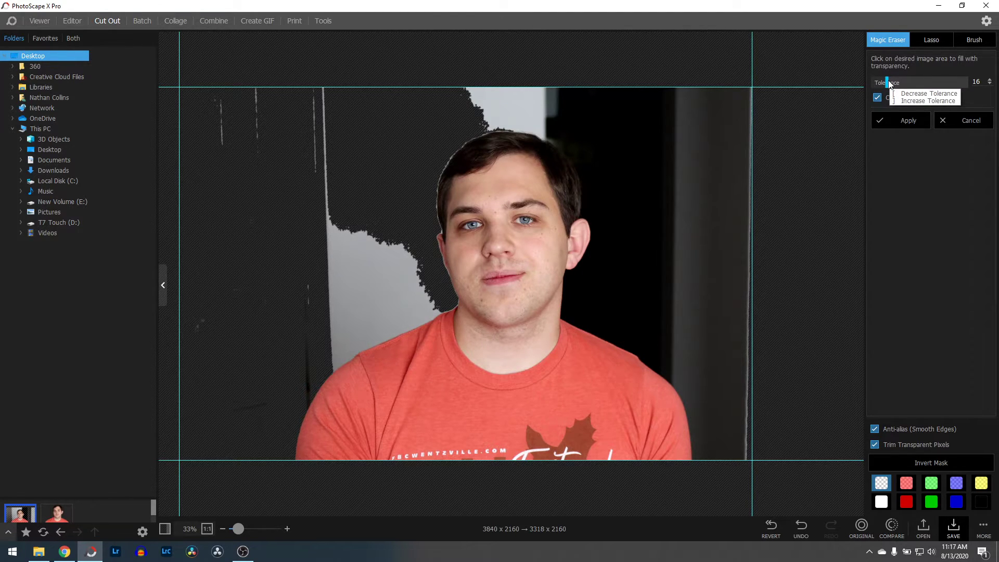
left_click_drag(238, 529, 252, 528)
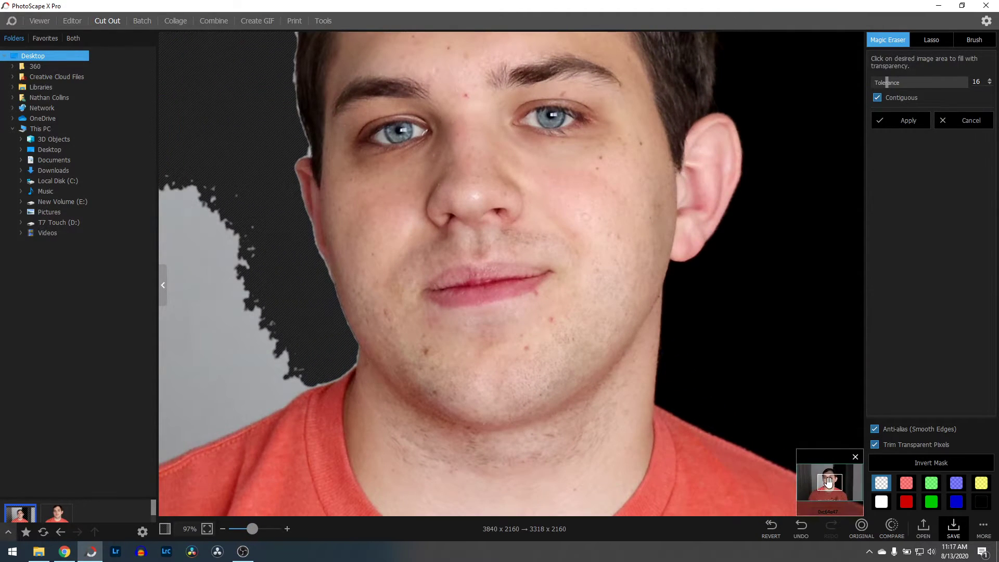
left_click_drag(829, 481, 826, 471)
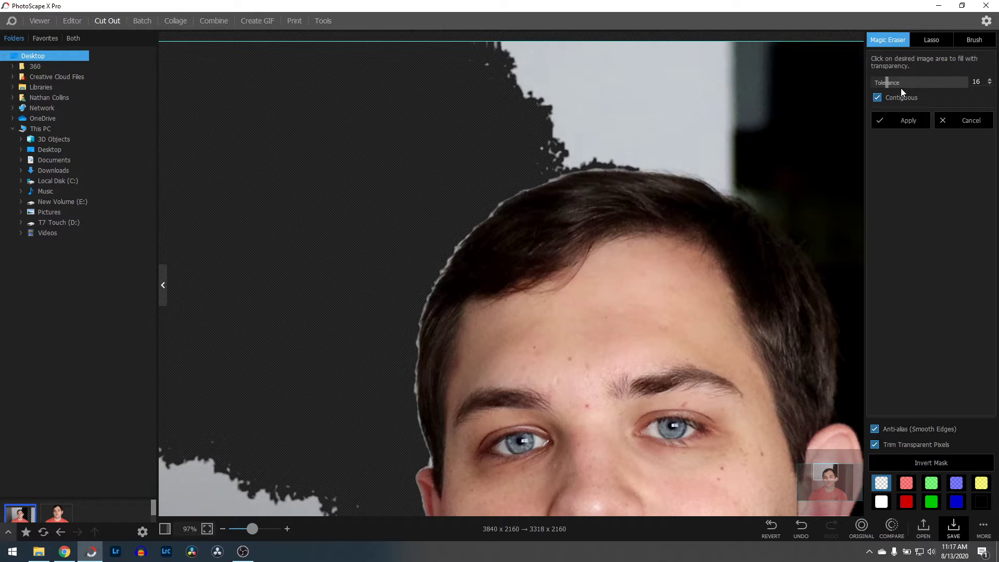
Raise the Magic Eraser tolerance to 100 for the light wall behind the head and apply the erasure
left_click_drag(885, 82, 969, 84)
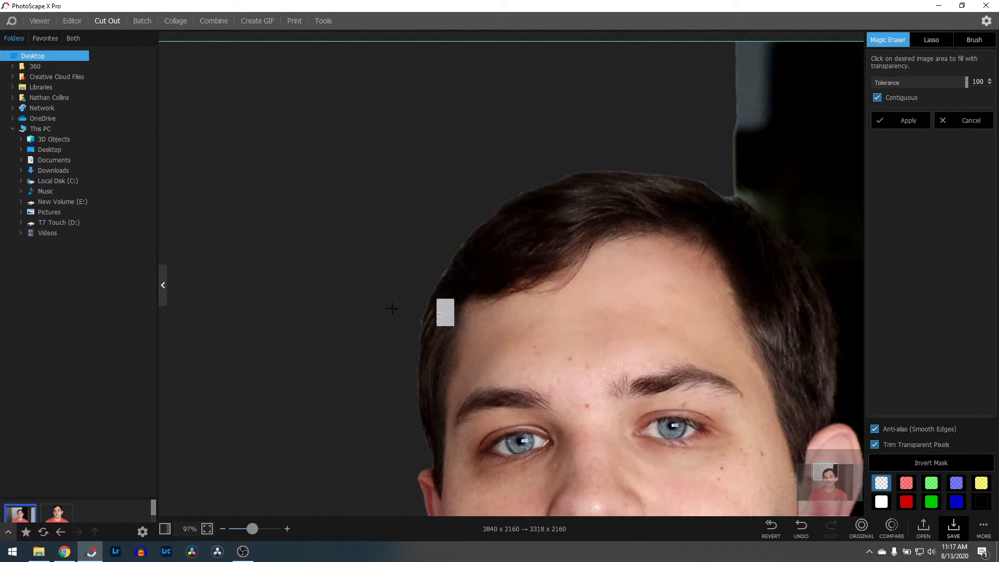
left_click_drag(250, 530, 241, 531)
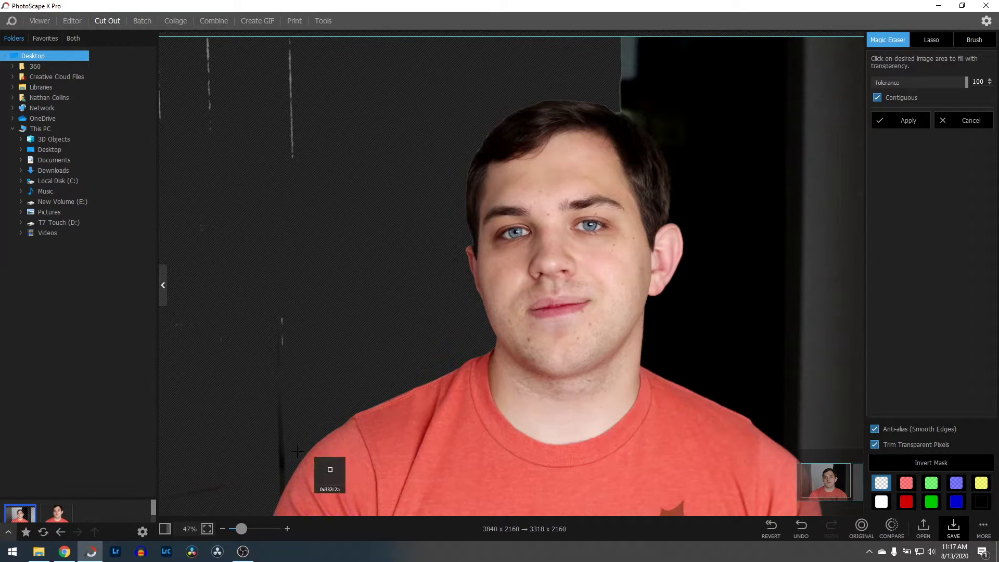
left_click_drag(827, 478, 835, 477)
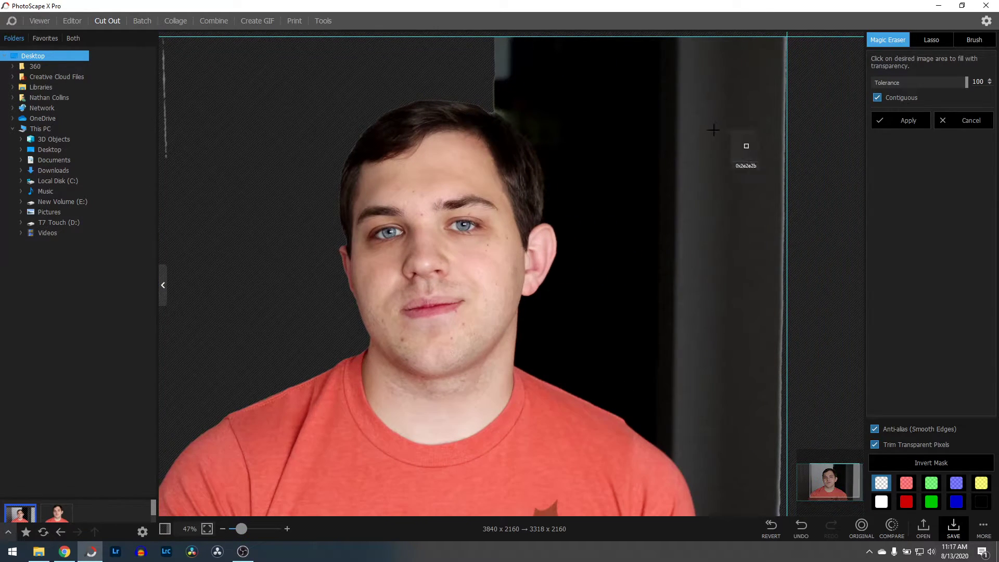
left_click_drag(923, 80, 968, 82)
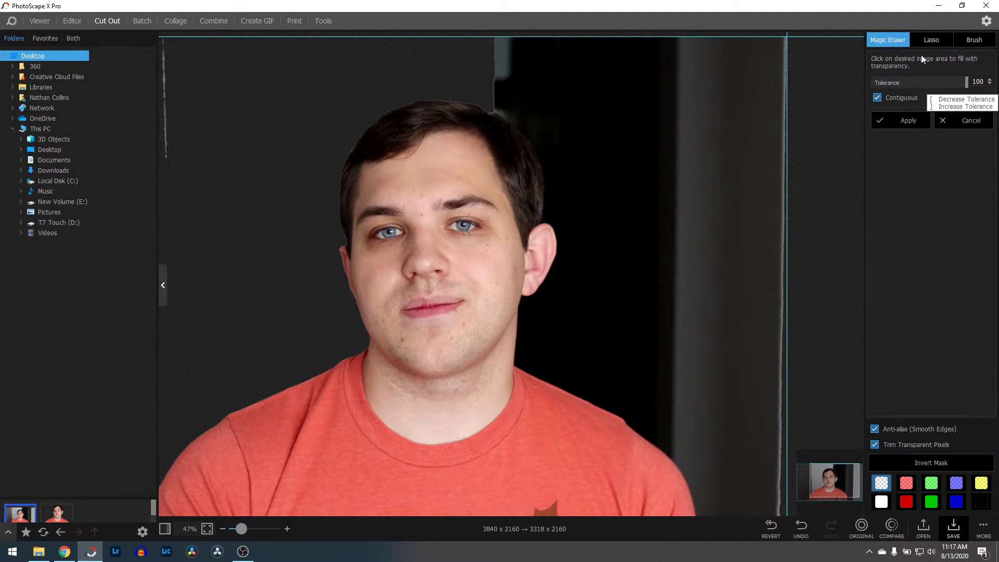
left_click(910, 123)
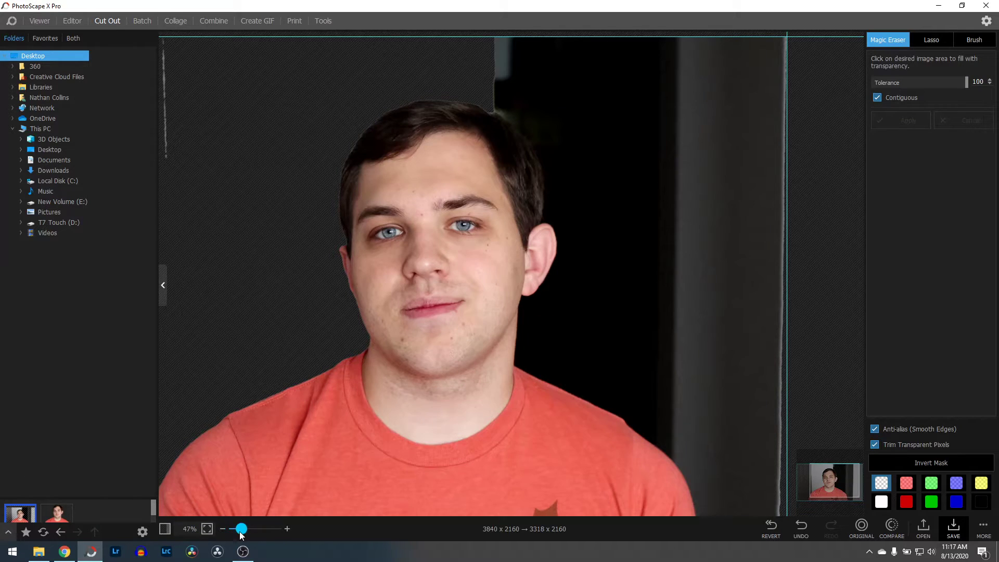
Undo the applied light wall erasure and restore it again
left_click_drag(241, 528, 237, 530)
left_click(801, 530)
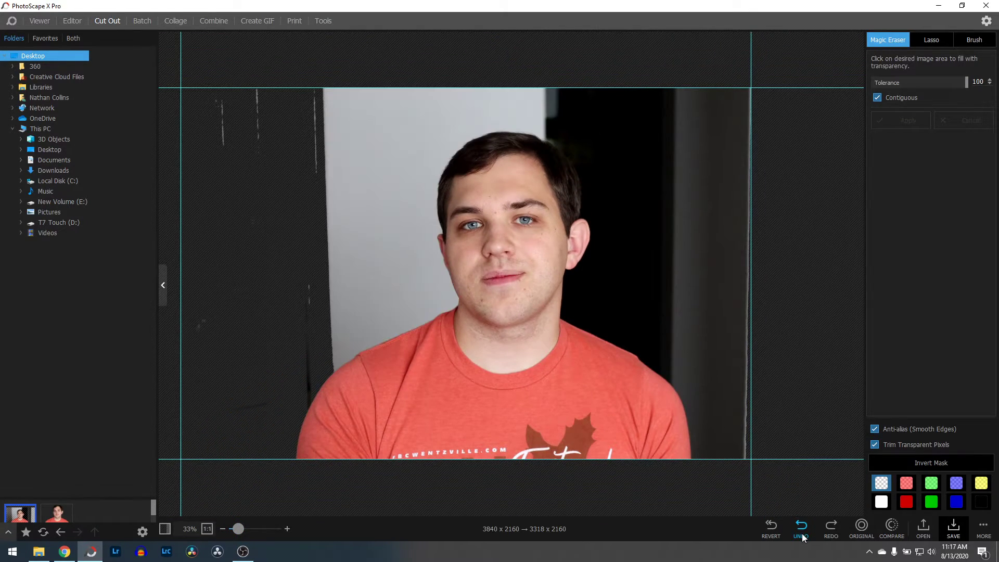
left_click(830, 524)
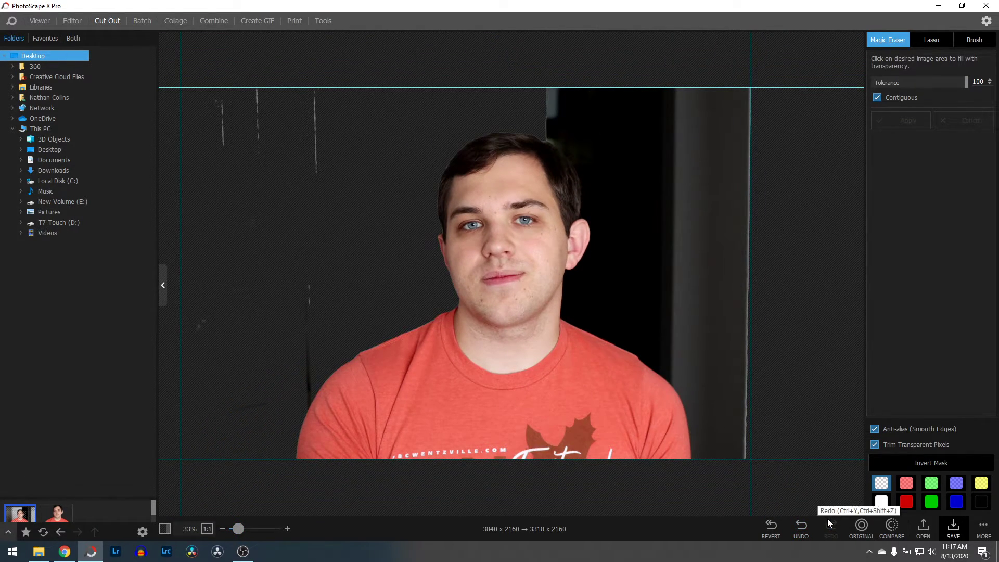
Cut away a patch of the dark background beside the head and the stray streaks on the photo's left side with the Lasso
left_click(930, 40)
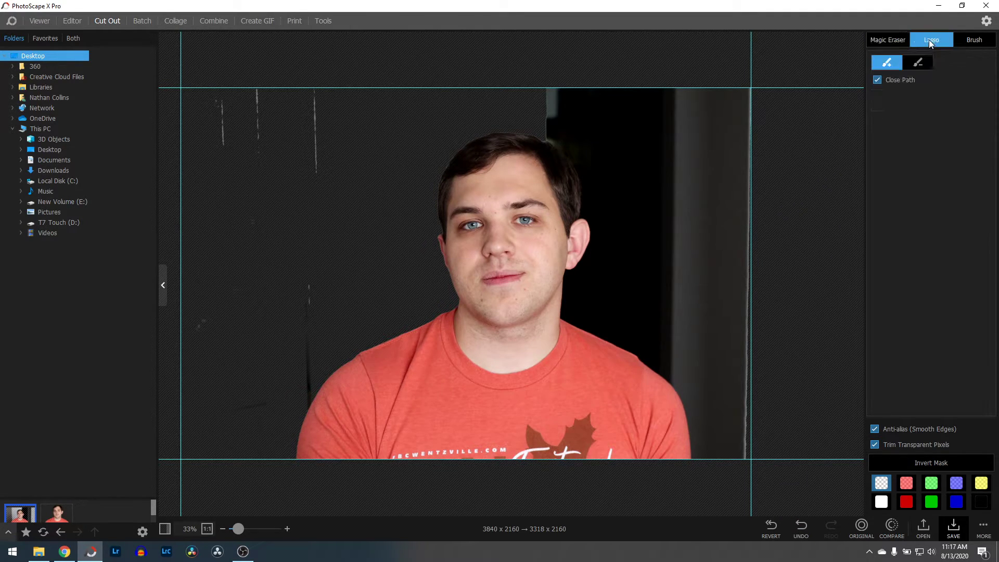
mouse_move(632, 124)
left_mouse_down()
mouse_move(720, 178)
mouse_move(597, 154)
mouse_move(644, 122)
left_mouse_up()
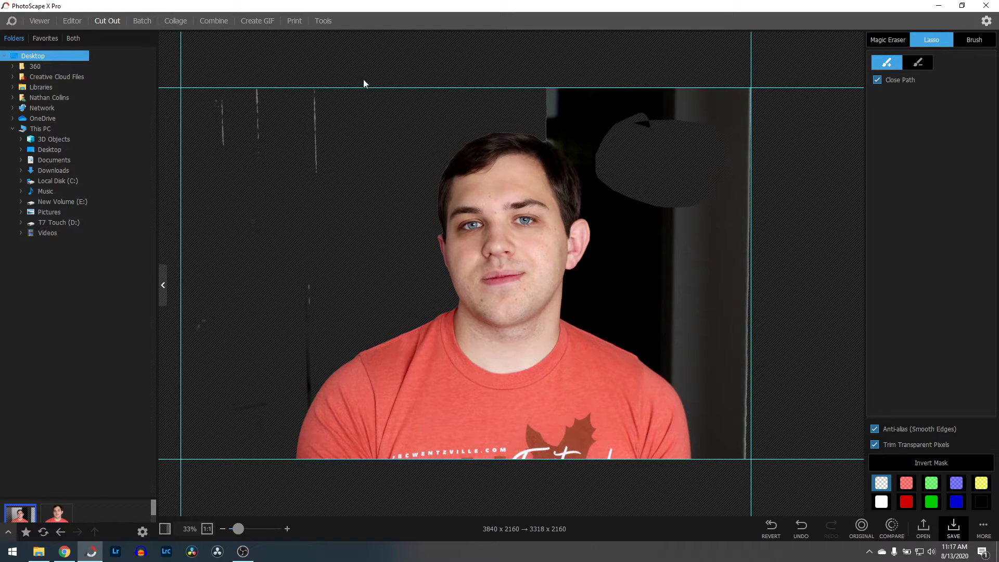
mouse_move(352, 113)
left_mouse_down()
mouse_move(321, 309)
mouse_move(254, 454)
mouse_move(158, 462)
mouse_move(181, 66)
mouse_move(343, 62)
mouse_move(359, 89)
left_mouse_up()
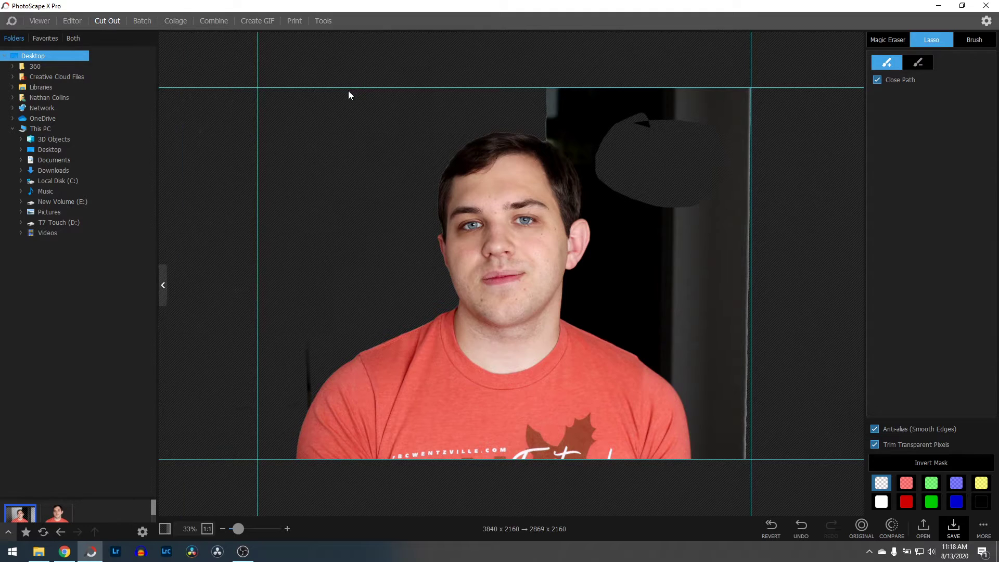
Brush away the dark background above the head and along the photo's right side at brush size 56
left_click(980, 42)
mouse_move(720, 96)
left_mouse_down()
mouse_move(732, 231)
mouse_move(730, 452)
mouse_move(731, 373)
mouse_move(686, 123)
mouse_move(653, 82)
mouse_move(544, 91)
mouse_move(627, 116)
mouse_move(681, 170)
mouse_move(715, 342)
mouse_move(663, 264)
mouse_move(642, 185)
mouse_move(609, 126)
left_mouse_up()
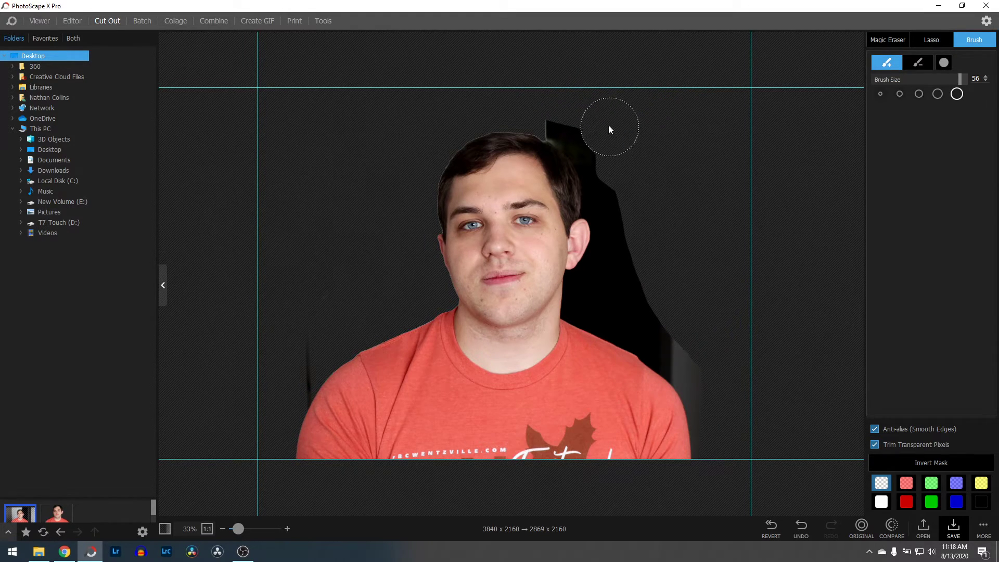
mouse_move(556, 110)
left_mouse_down()
mouse_move(515, 99)
mouse_move(397, 117)
left_mouse_up()
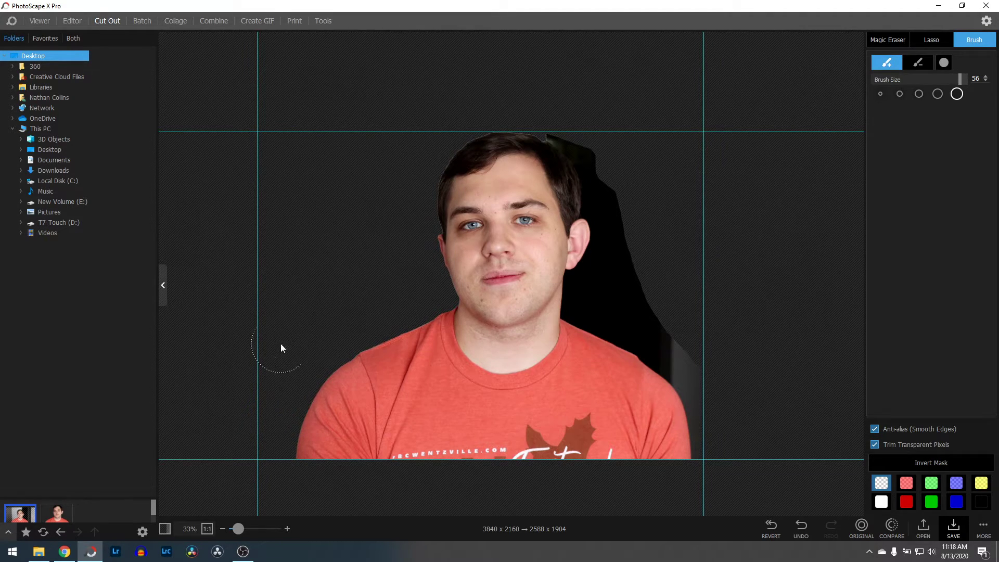
mouse_move(648, 285)
left_mouse_down()
mouse_move(650, 313)
mouse_move(695, 367)
left_mouse_up()
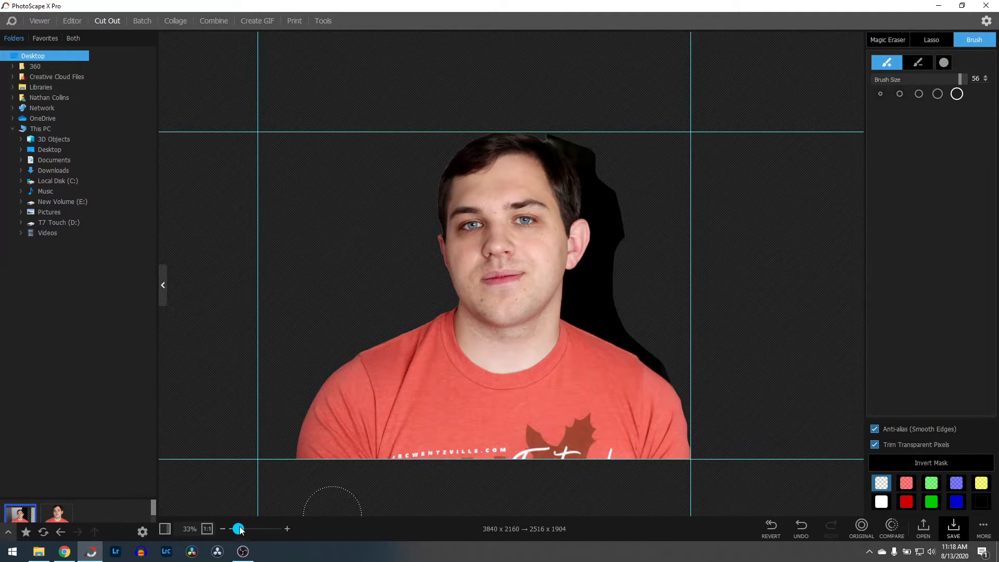
Restore the clipped edge of the shirt's shoulder and sleeve on the photo's right side with the size 56 brush
left_click_drag(239, 529, 251, 529)
scroll(624, 390, "down", 4)
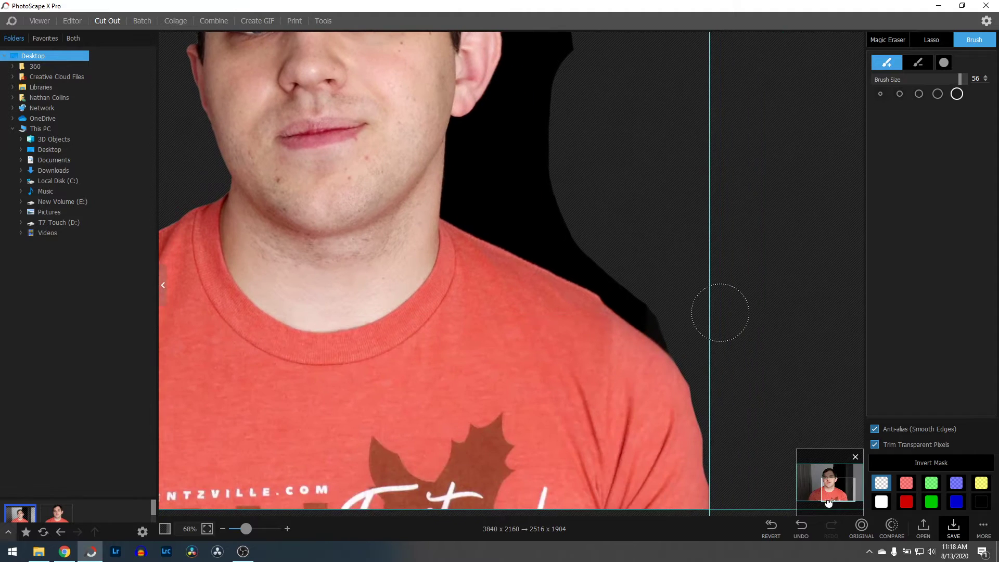
scroll(780, 338, "right", 1)
left_click(918, 64)
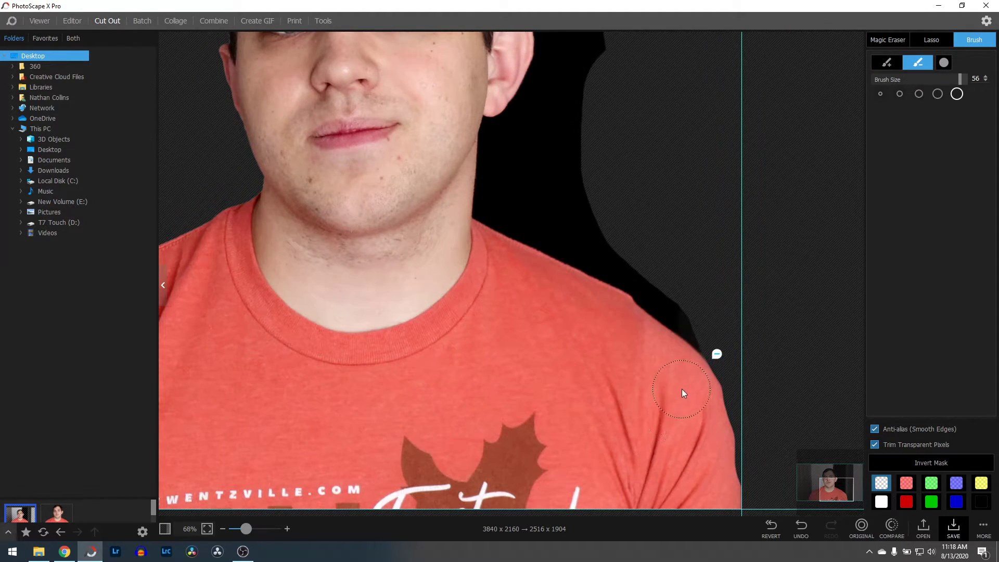
mouse_move(691, 389)
left_mouse_down()
mouse_move(729, 504)
mouse_move(709, 407)
mouse_move(676, 354)
left_mouse_up()
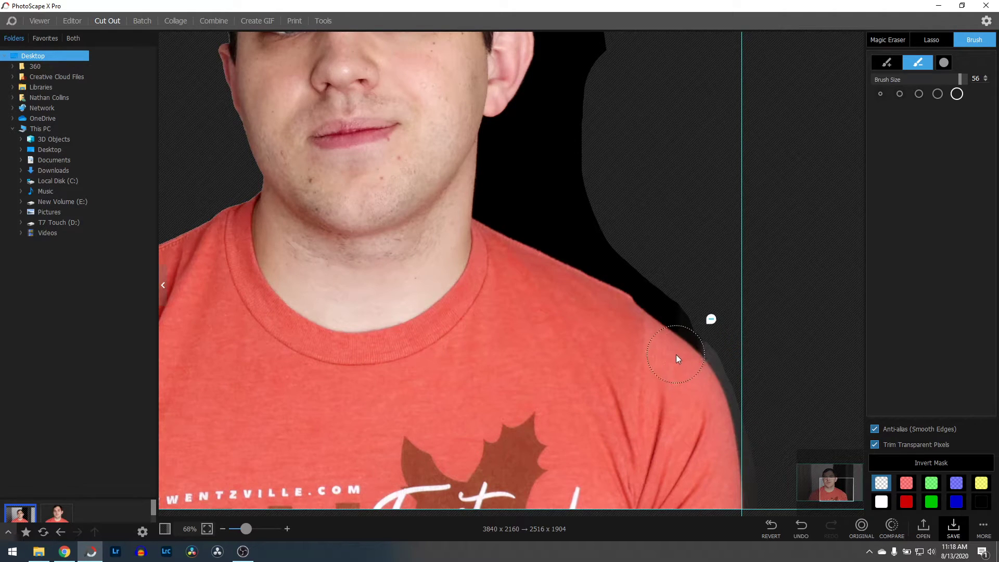
Erase the strip beside the shoulder at tolerance 53 and the black background around the hair at tolerance 15 with the Magic Eraser
left_click(891, 35)
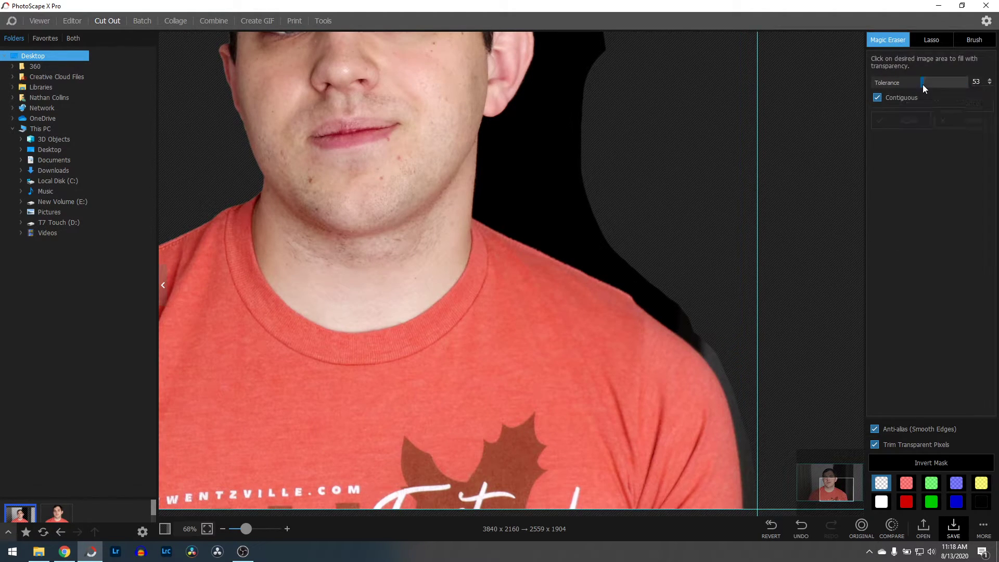
left_click(718, 362)
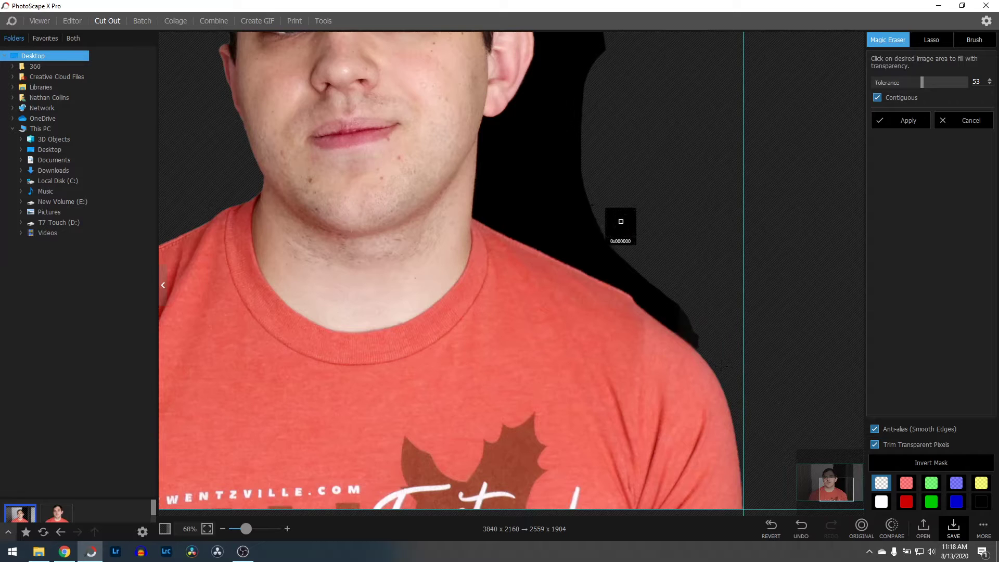
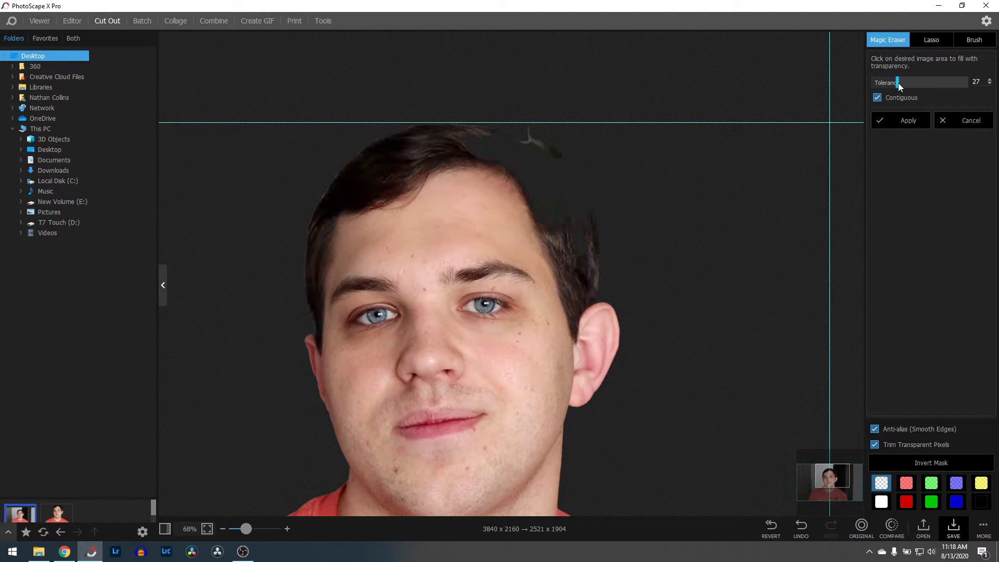
left_click_drag(897, 83, 889, 82)
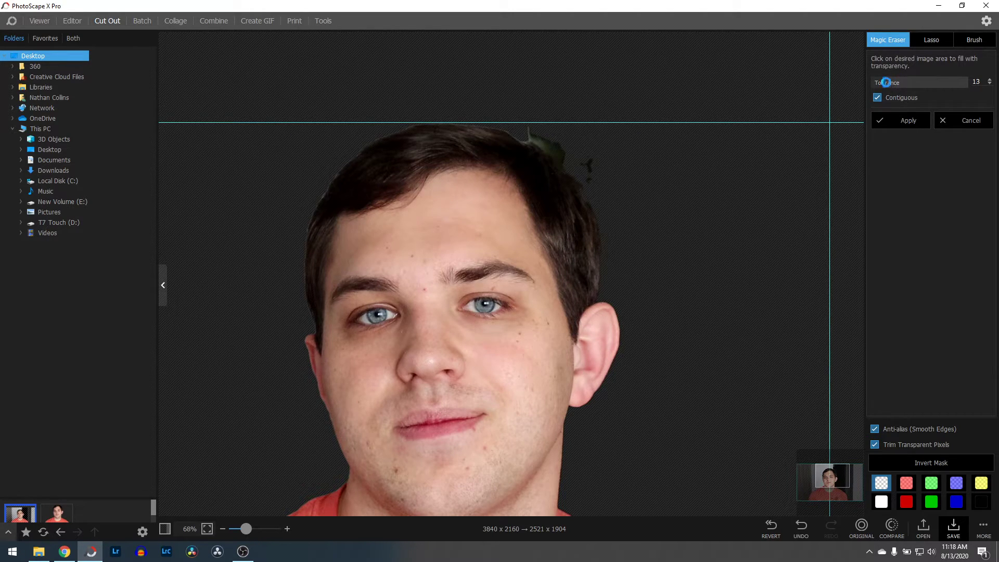
left_click_drag(885, 82, 891, 84)
Brush away the dark remnants around the back of the hair and the faint leftovers beside the left shoulder at brush size 56
left_click(974, 39)
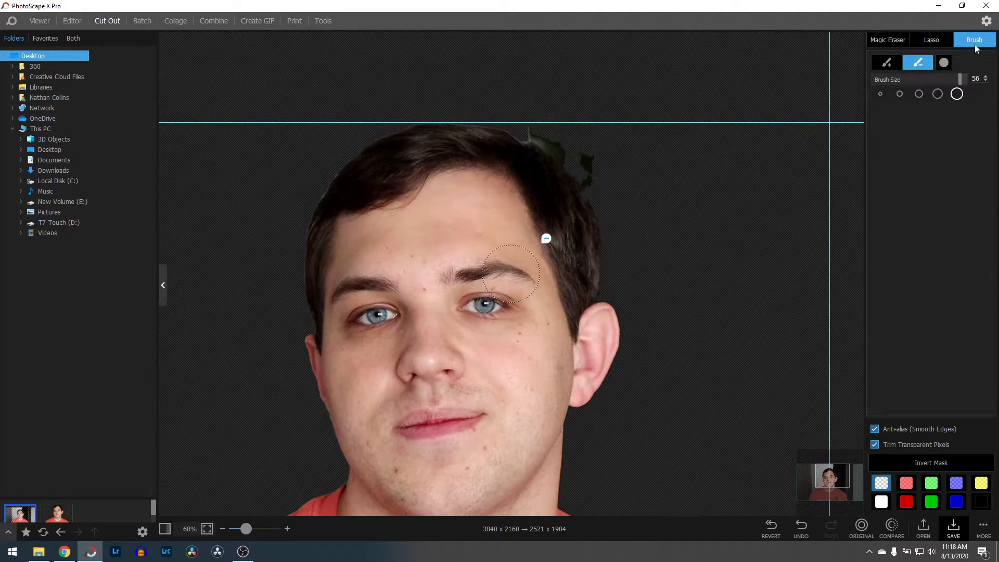
left_click(542, 117)
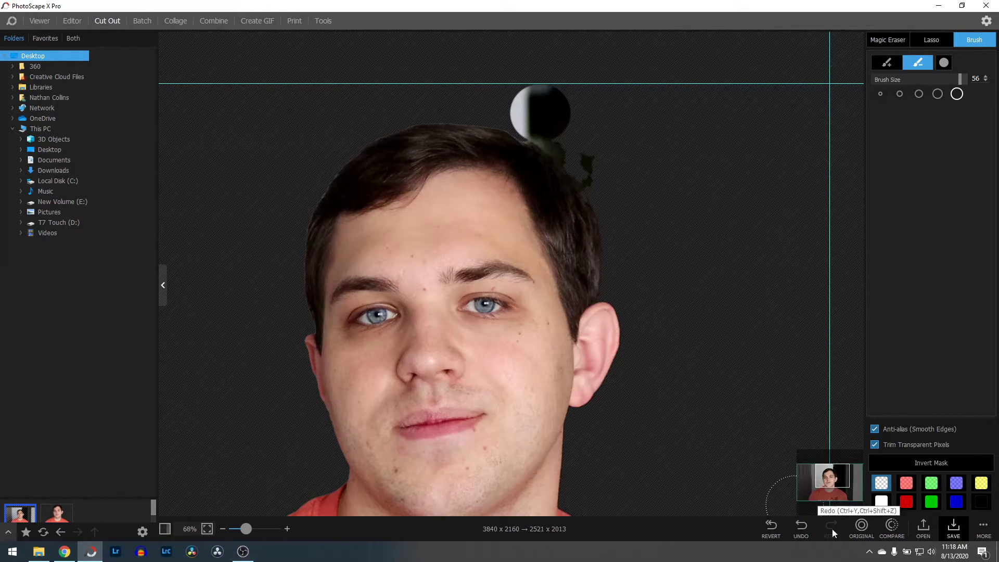
left_click(800, 526)
left_click(887, 63)
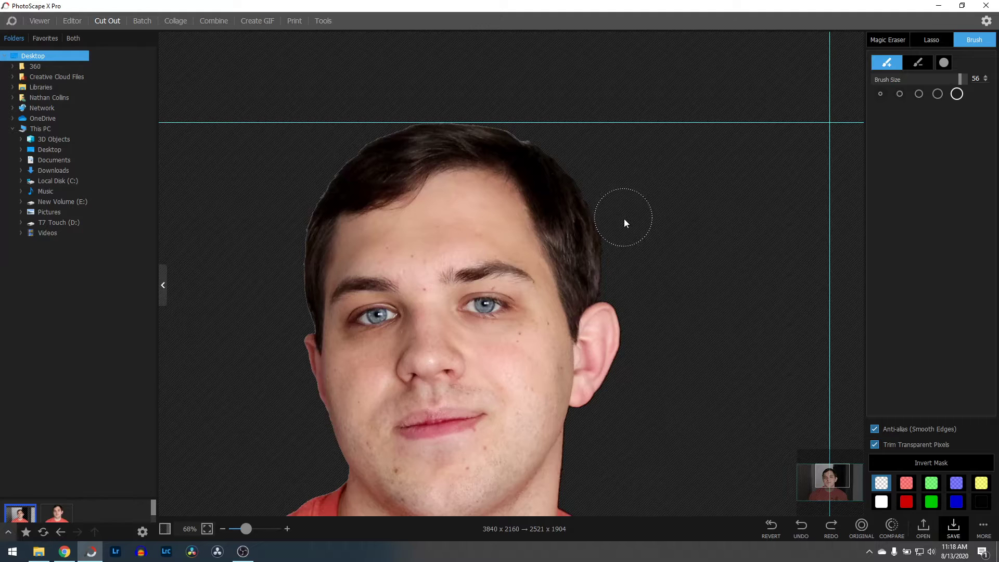
left_click(635, 267)
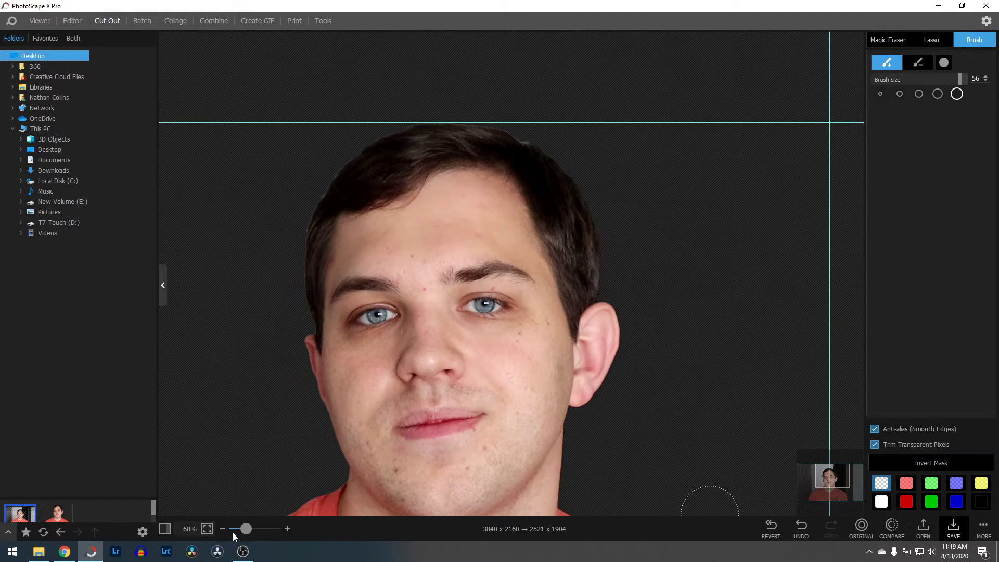
mouse_move(232, 529)
left_mouse_down()
mouse_move(251, 530)
mouse_move(238, 531)
left_mouse_up()
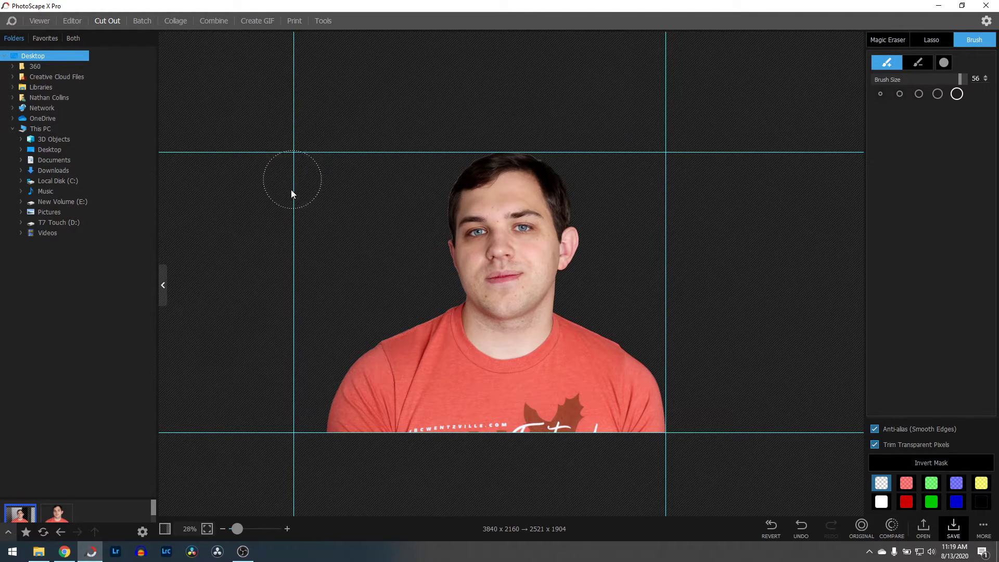
left_click(293, 442)
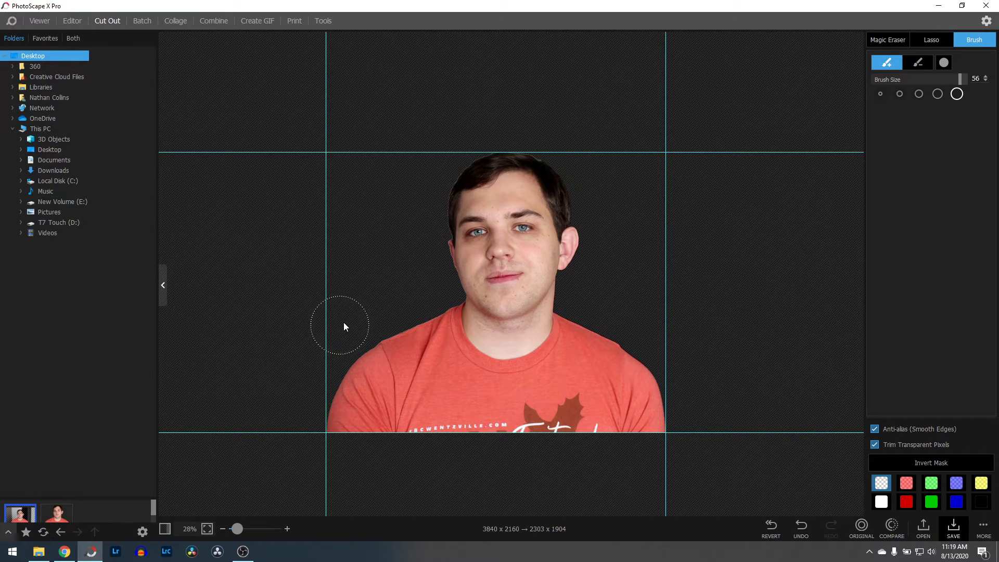
Erase the dark fringe along the right shoulder's edge with the Magic Eraser at tolerance 15
left_click_drag(236, 529, 243, 529)
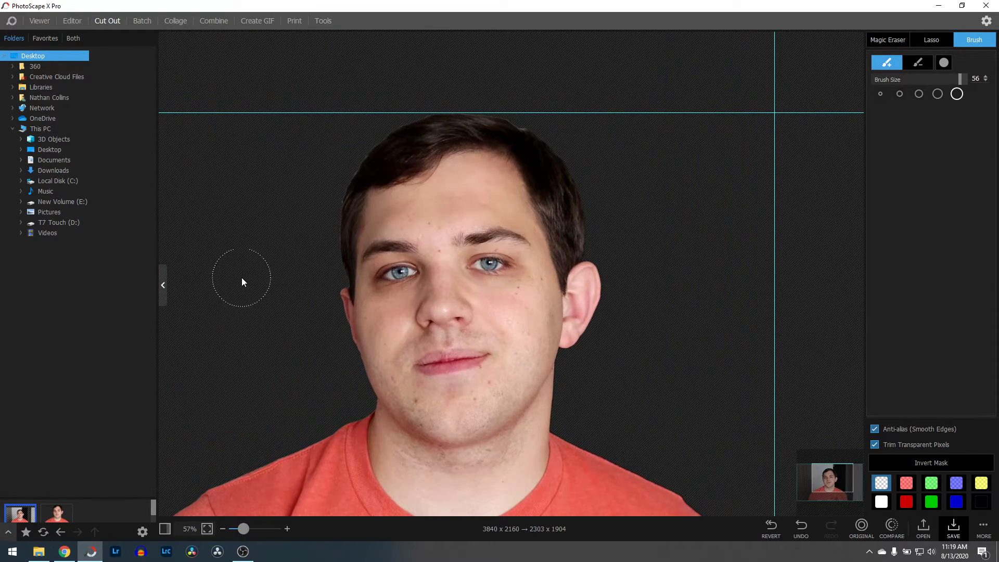
mouse_move(831, 486)
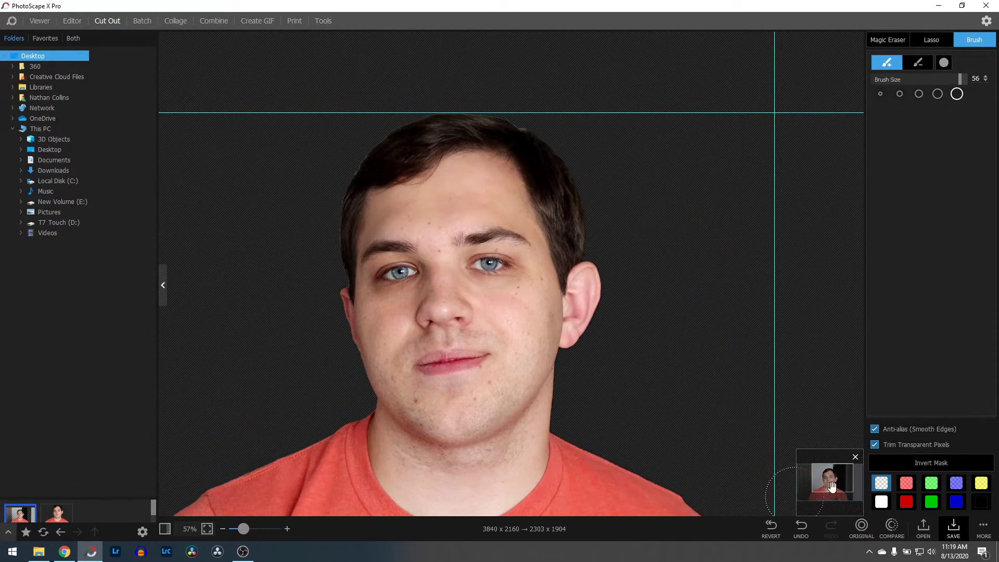
left_click_drag(832, 486, 828, 492)
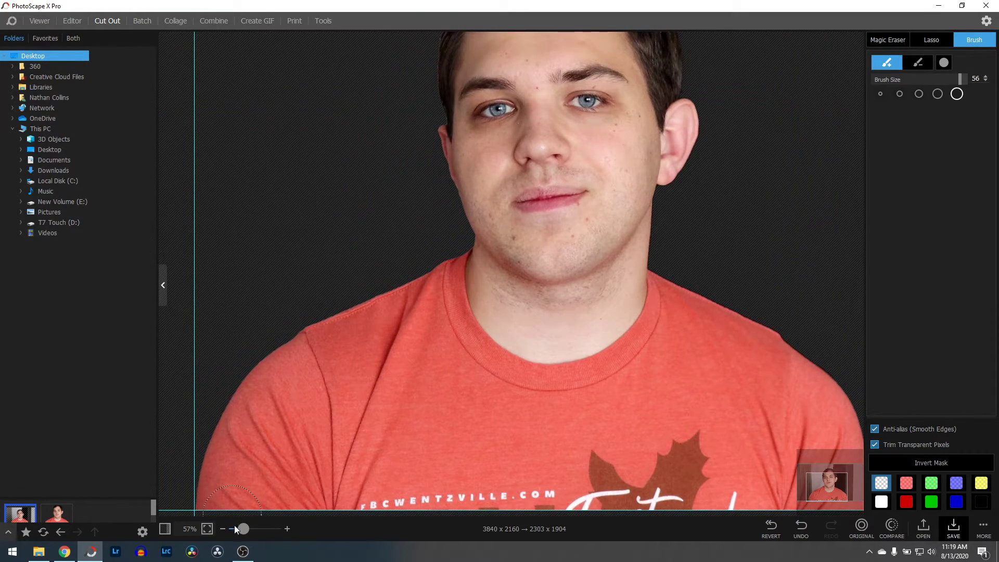
left_click_drag(235, 529, 264, 529)
left_click_drag(827, 488, 838, 489)
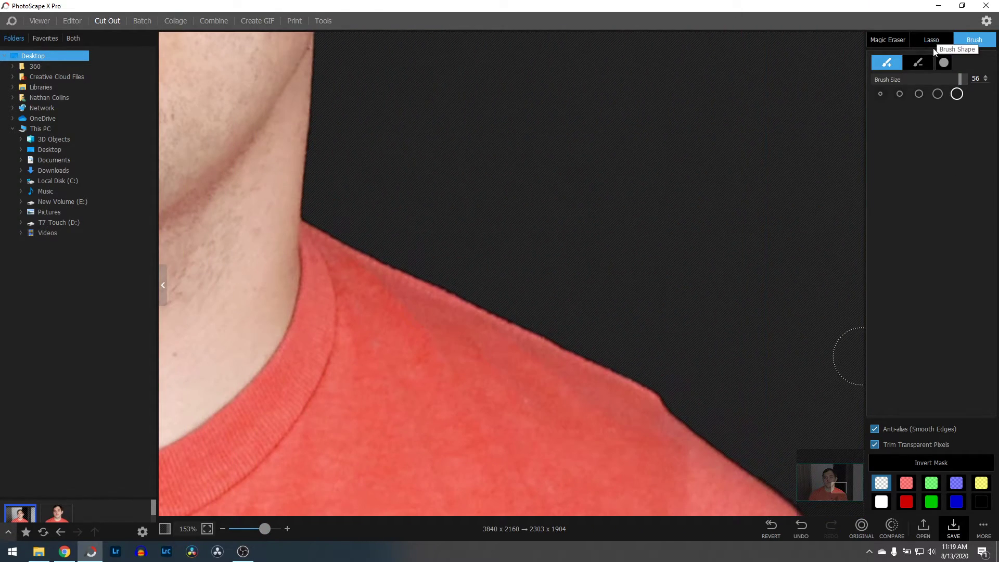
left_click(896, 40)
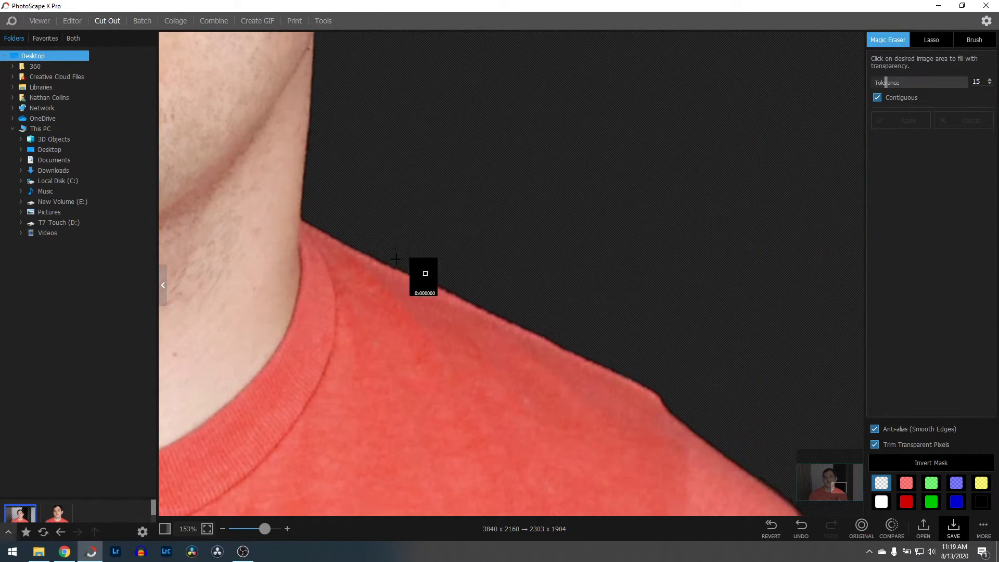
left_click(469, 297)
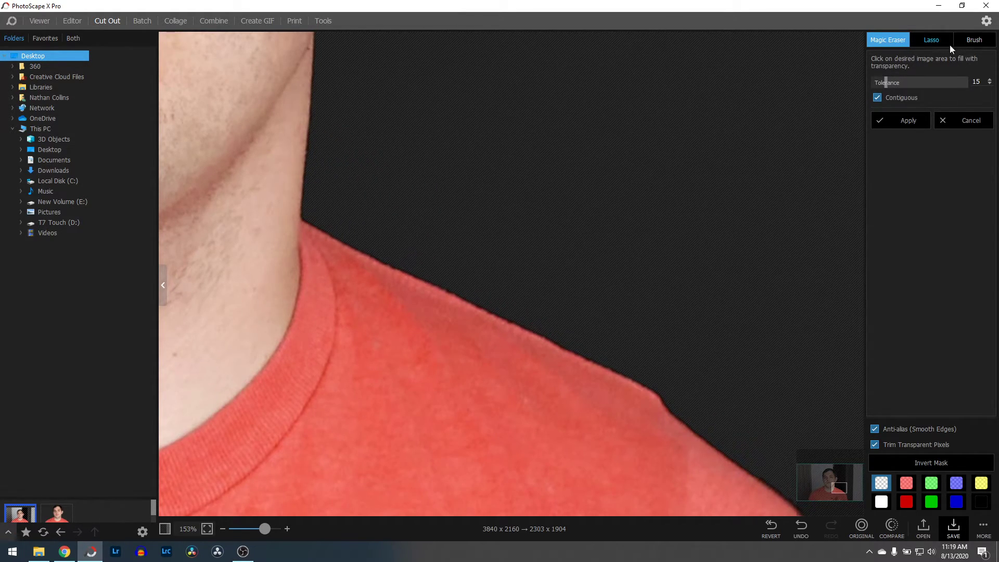
Restore the strip along the neck and the shoulder on the photo's right side with the size 56 brush
left_click_drag(263, 529, 250, 526)
left_click(974, 40)
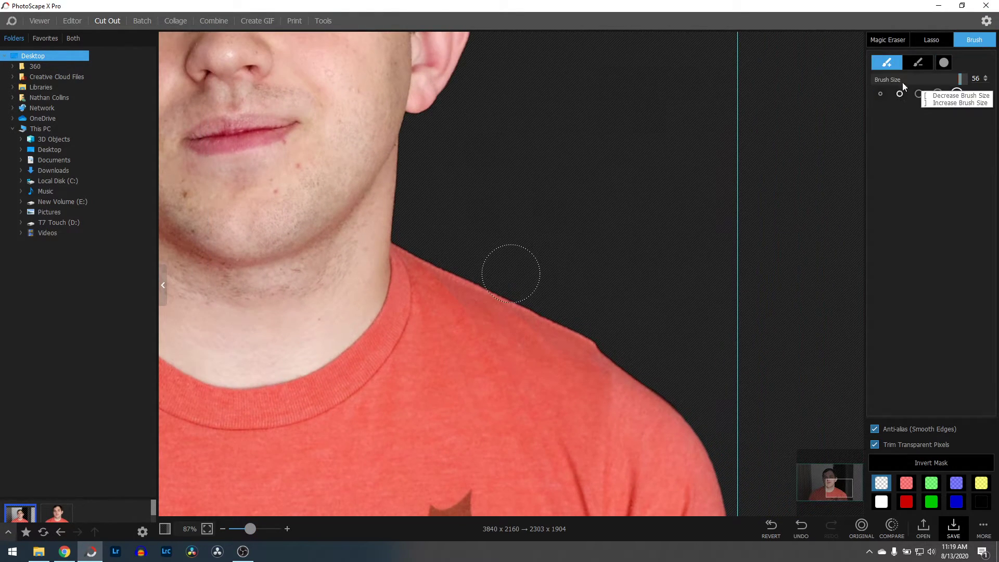
mouse_move(393, 127)
left_mouse_down()
mouse_move(391, 212)
mouse_move(430, 262)
mouse_move(531, 301)
mouse_move(642, 372)
mouse_move(689, 430)
left_mouse_up()
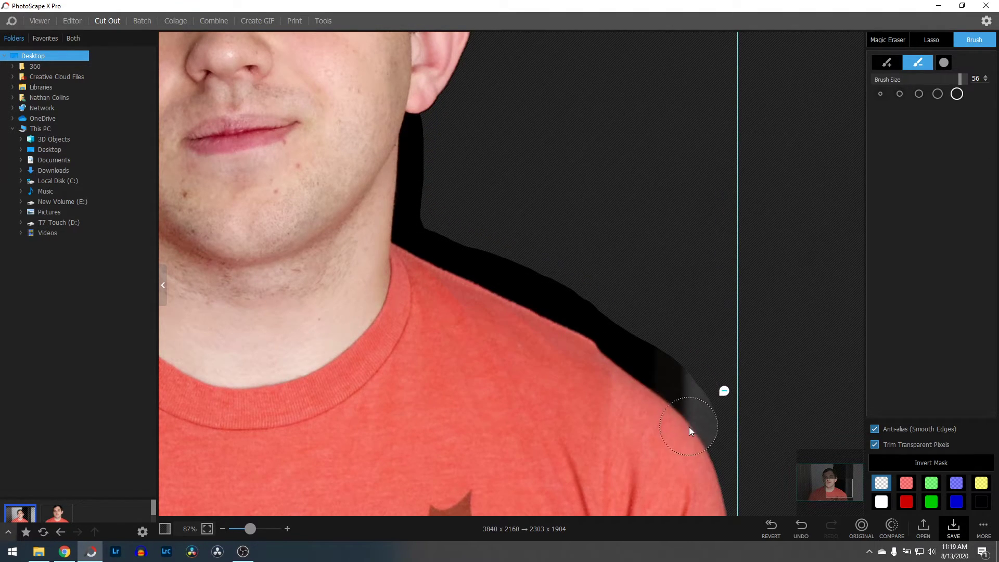
Erase the background strip beside the neck and shoulder with the Magic Eraser at tolerances 15 and 100, and apply the cutout
left_click(894, 41)
left_click(486, 266)
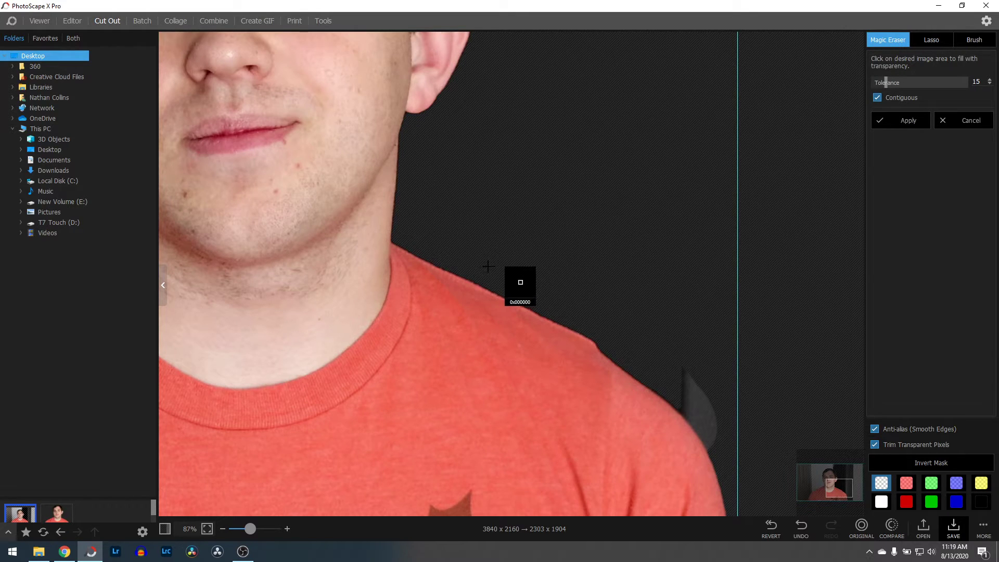
left_click_drag(886, 83, 969, 89)
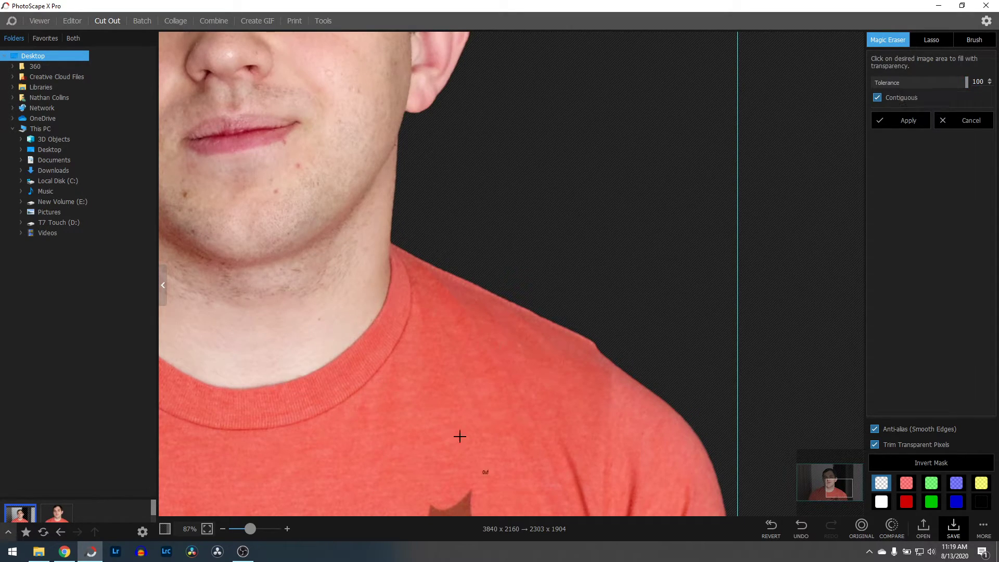
left_click_drag(250, 529, 240, 536)
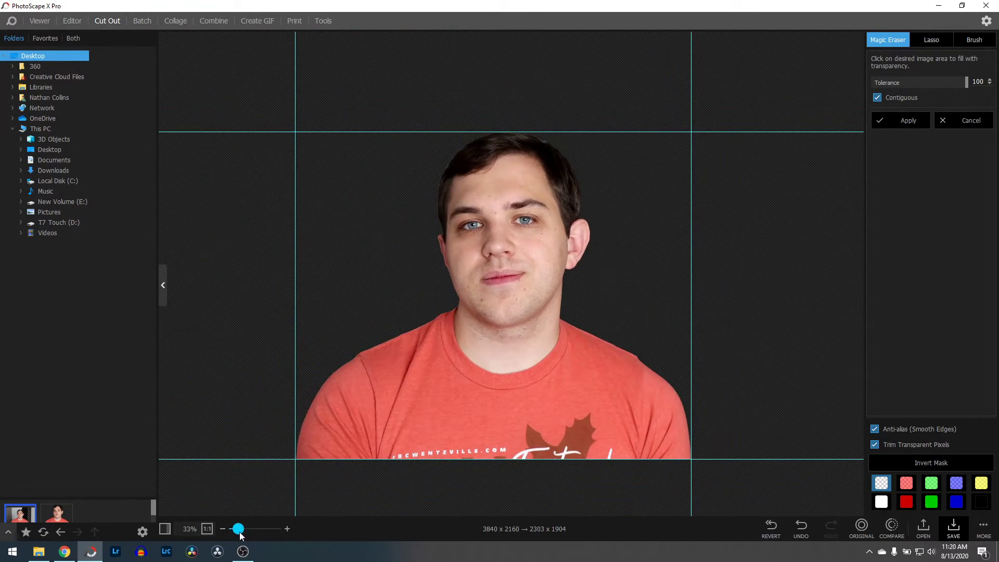
left_click(917, 125)
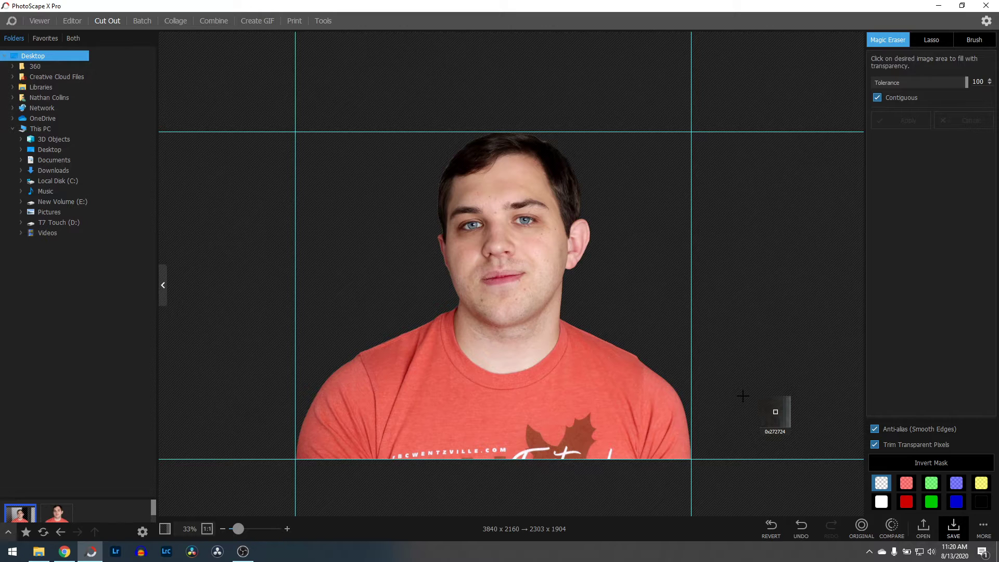
left_click(952, 526)
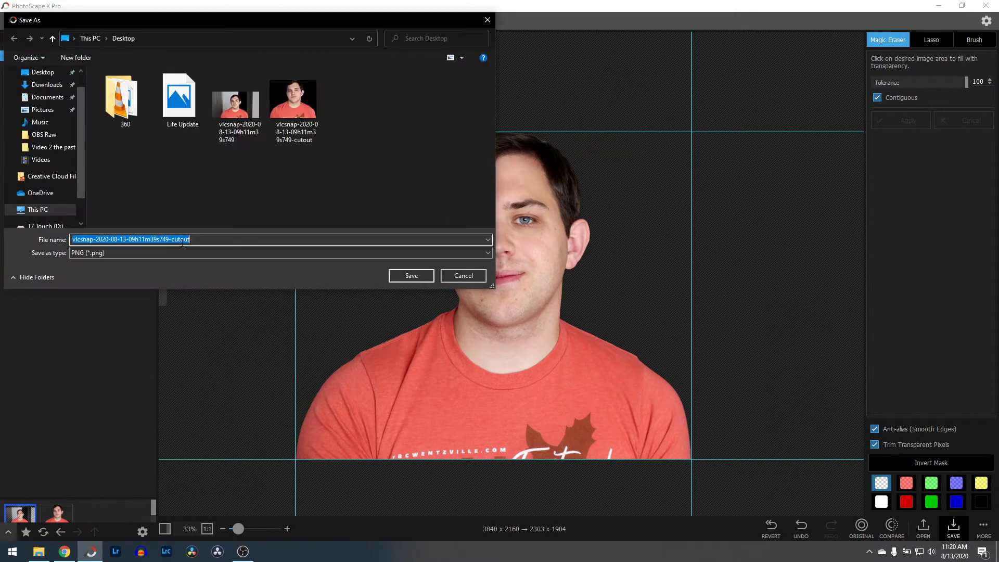
left_click(42, 72)
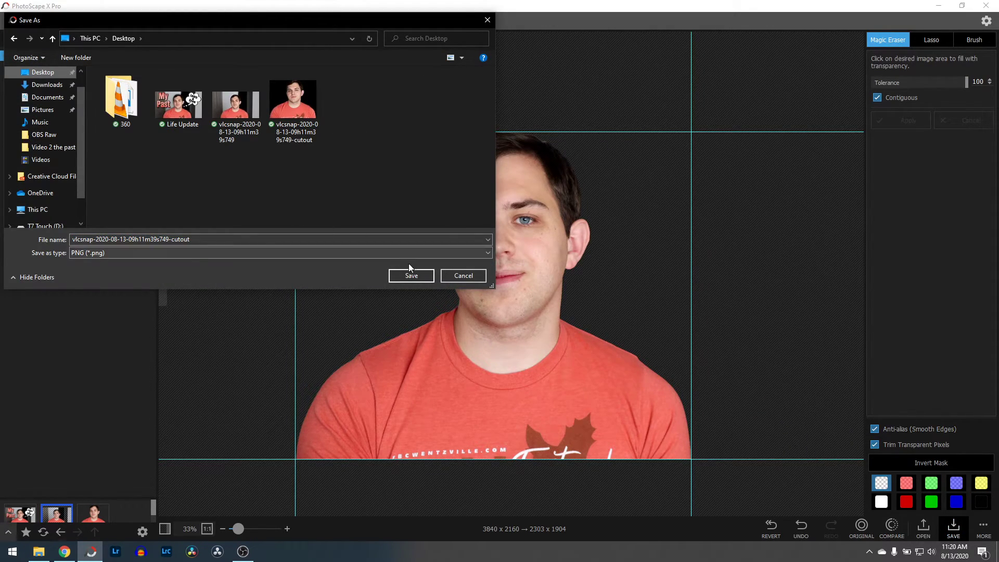
left_click(220, 242)
key("ctrl+shift+Left")
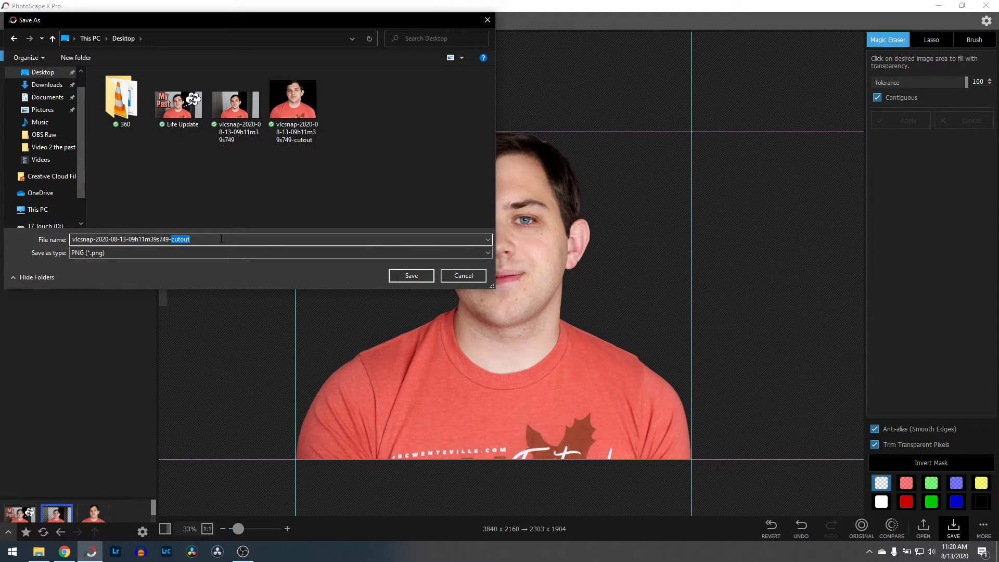
left_click(218, 241)
left_click(411, 275)
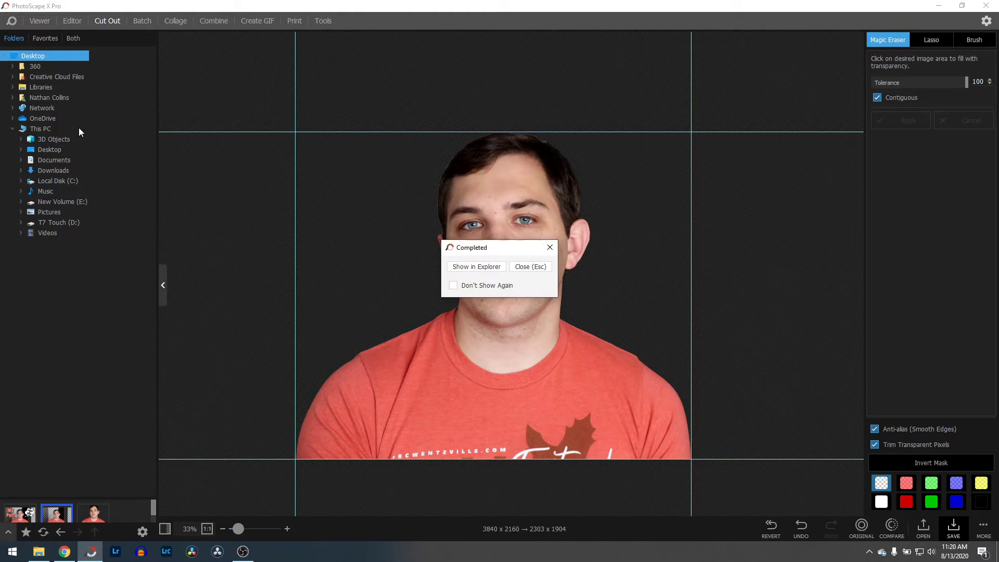
left_click(549, 248)
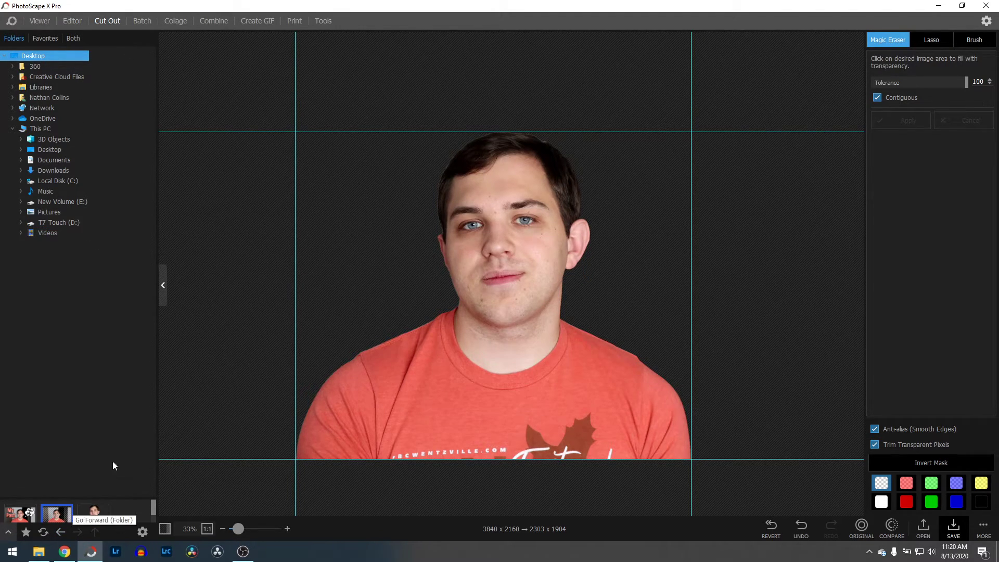
left_click(74, 23)
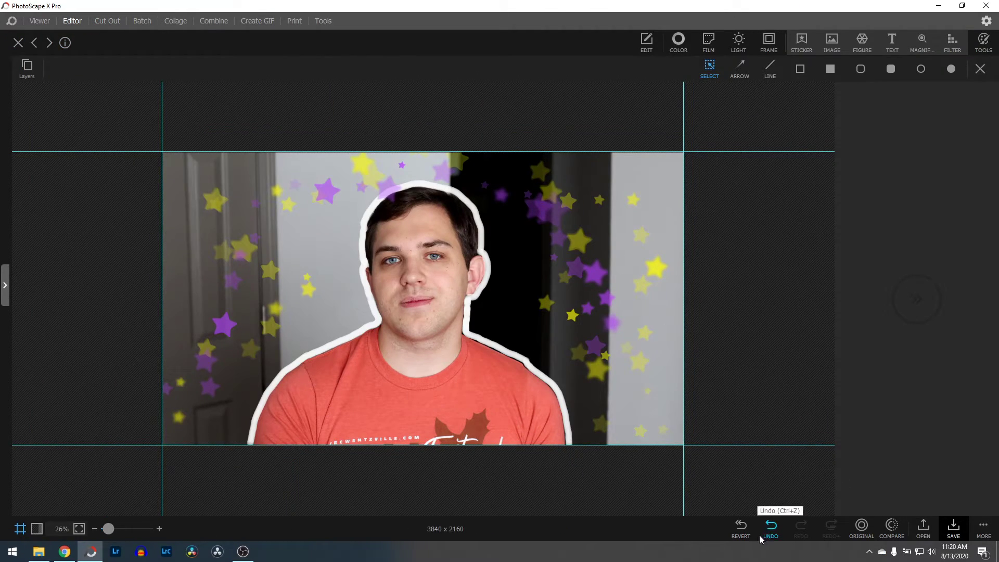
left_click(741, 529)
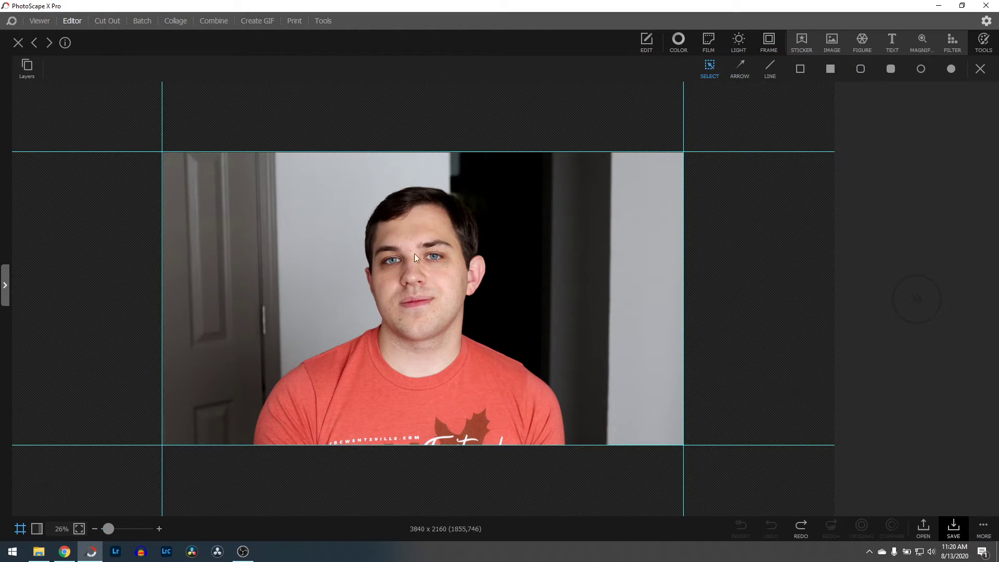
left_click(833, 40)
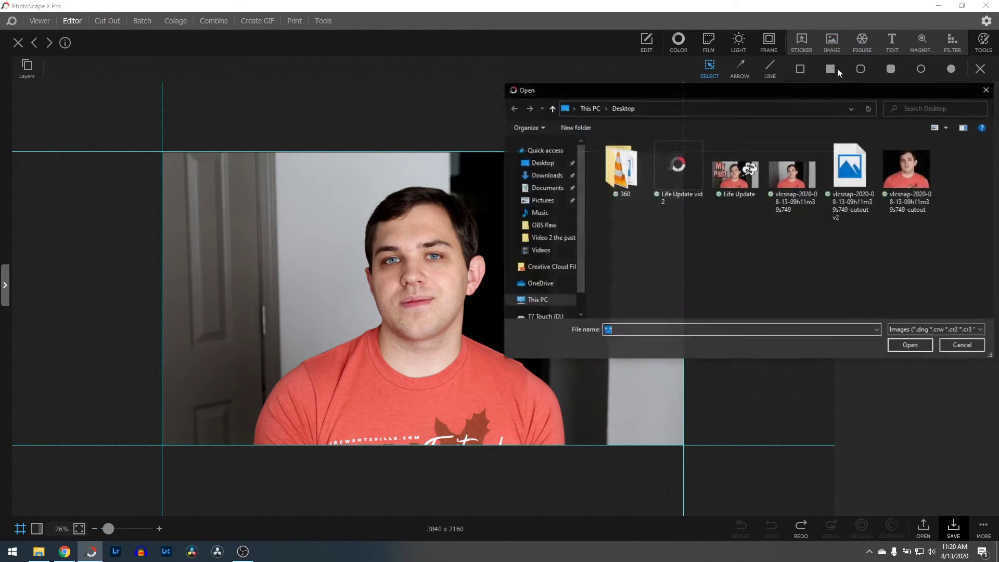
left_click(848, 173)
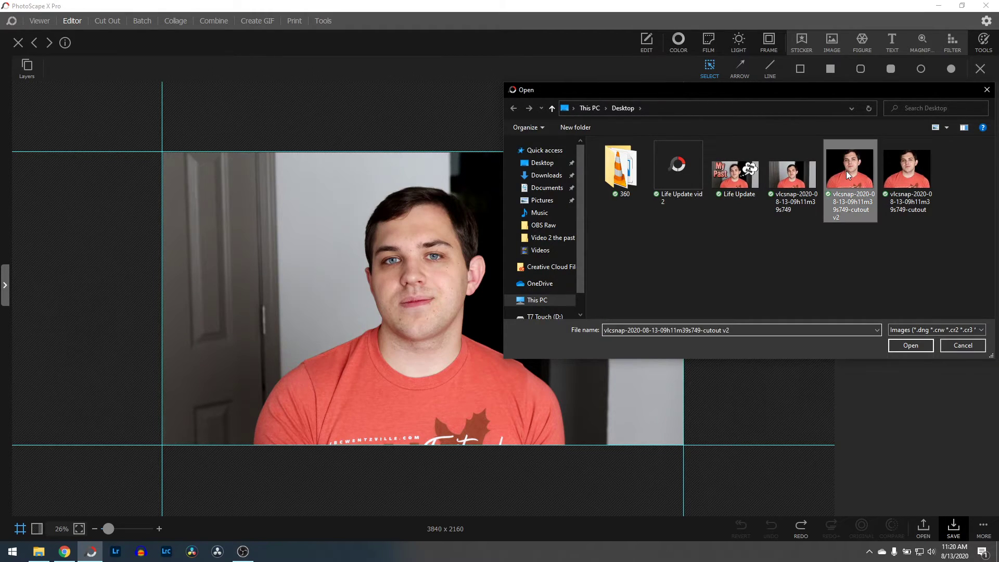
double_click(845, 171)
Scale the inserted cutout to 100% and align it exactly over the person in the photo
right_click(413, 243)
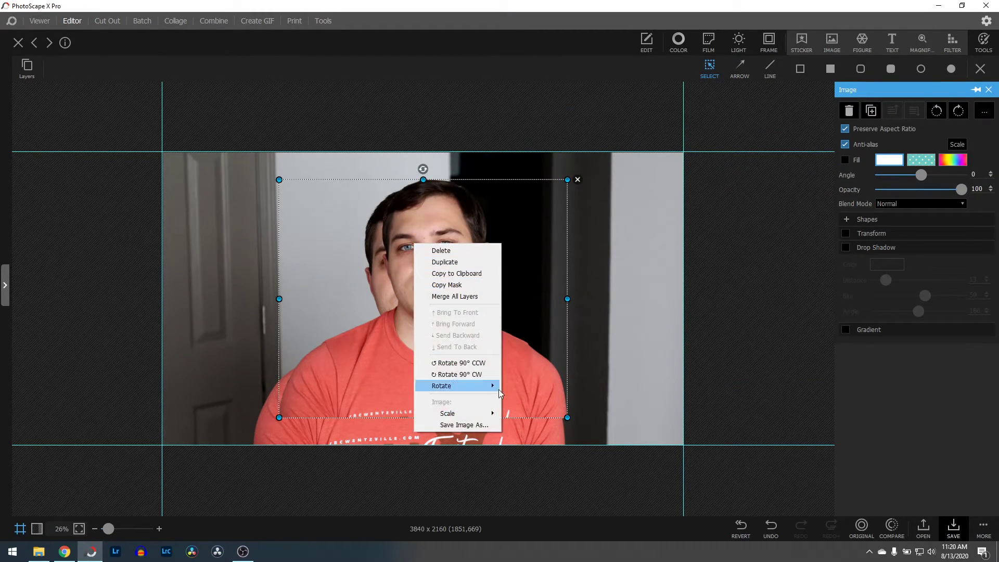
mouse_move(489, 415)
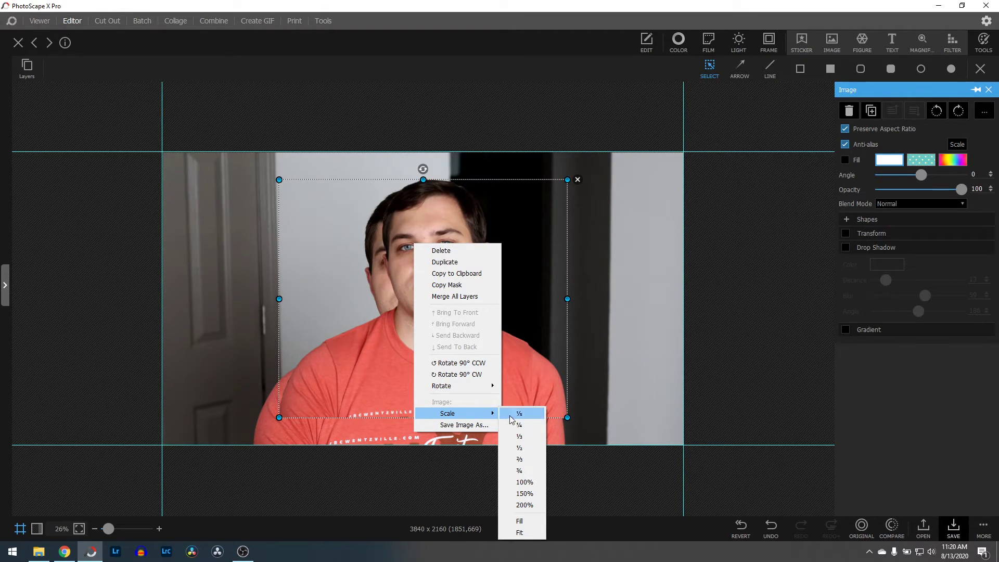
left_click(524, 482)
left_click_drag(494, 341, 475, 352)
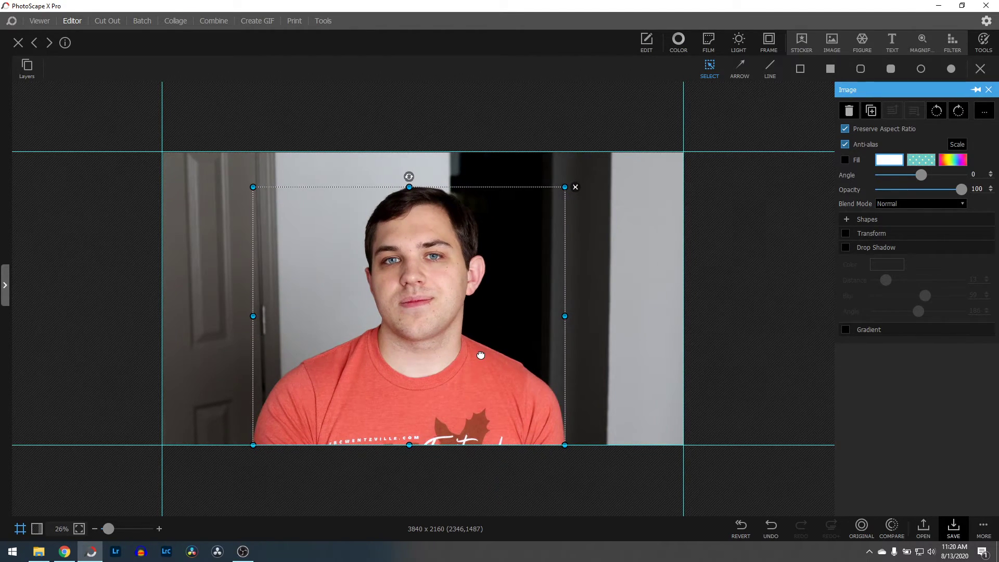
left_click_drag(108, 528, 126, 528)
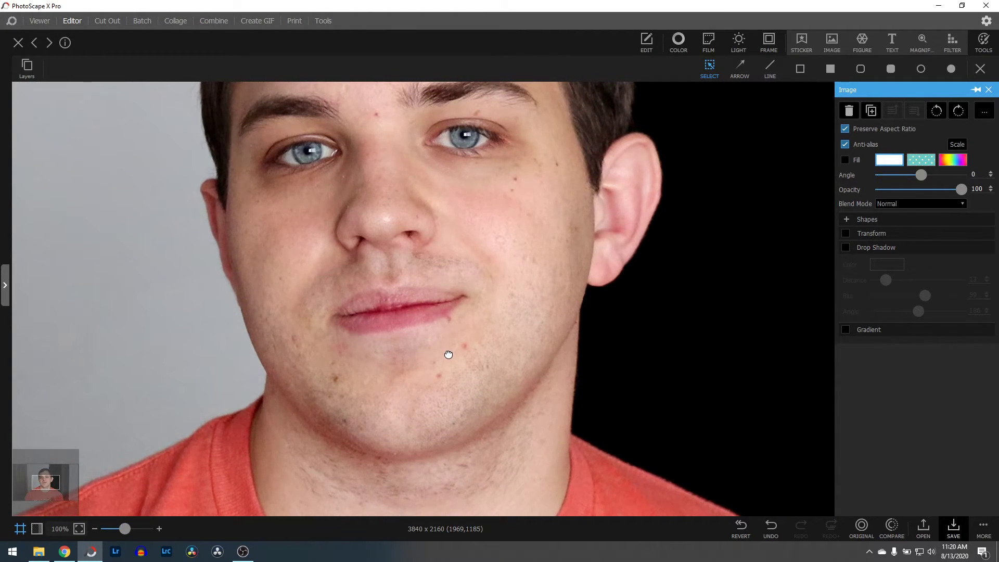
left_click_drag(359, 368, 358, 368)
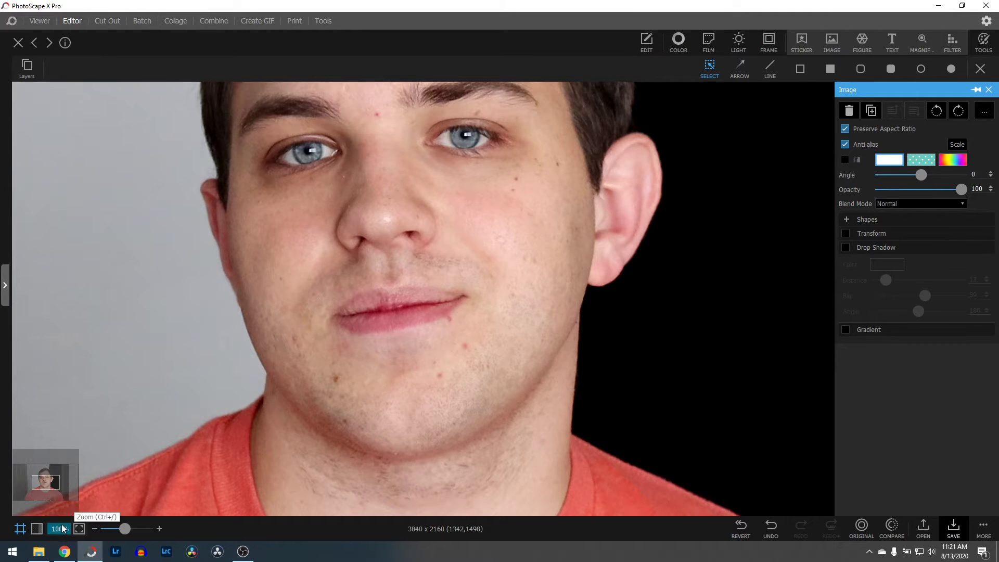
left_click(110, 528)
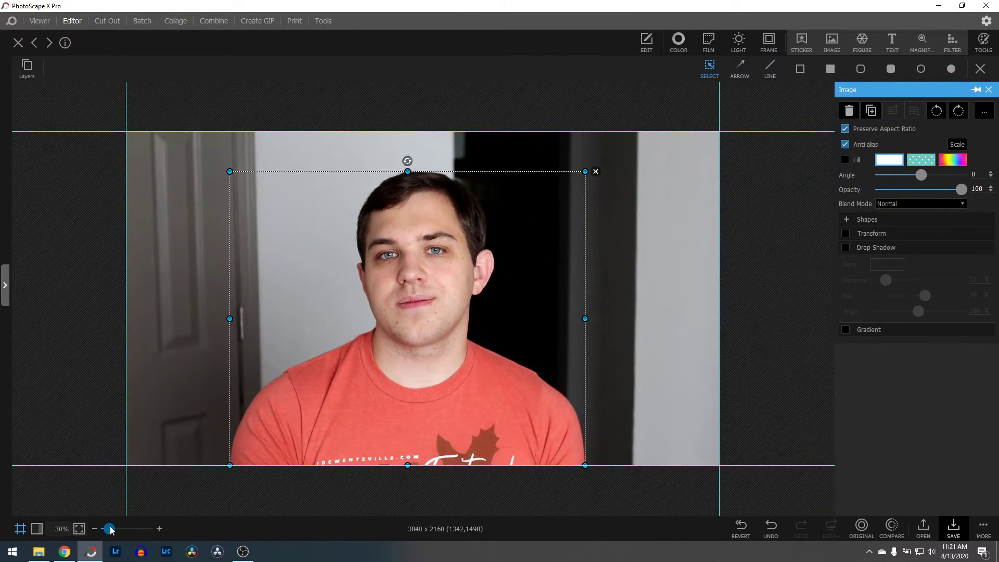
left_click_drag(110, 528, 109, 529)
Add a drop shadow to the cutout with distance 10 and blur 78
left_click(785, 358)
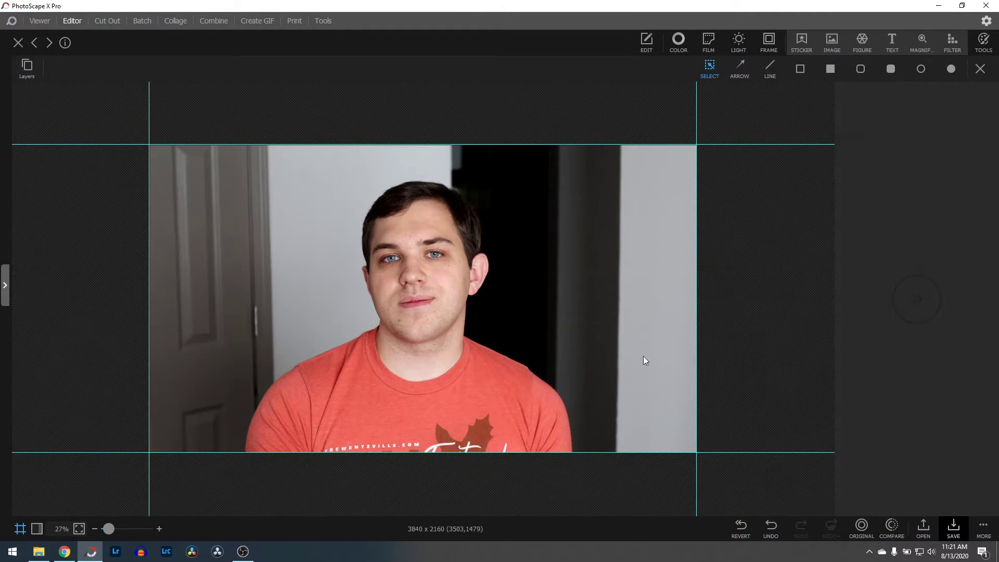
left_click(419, 344)
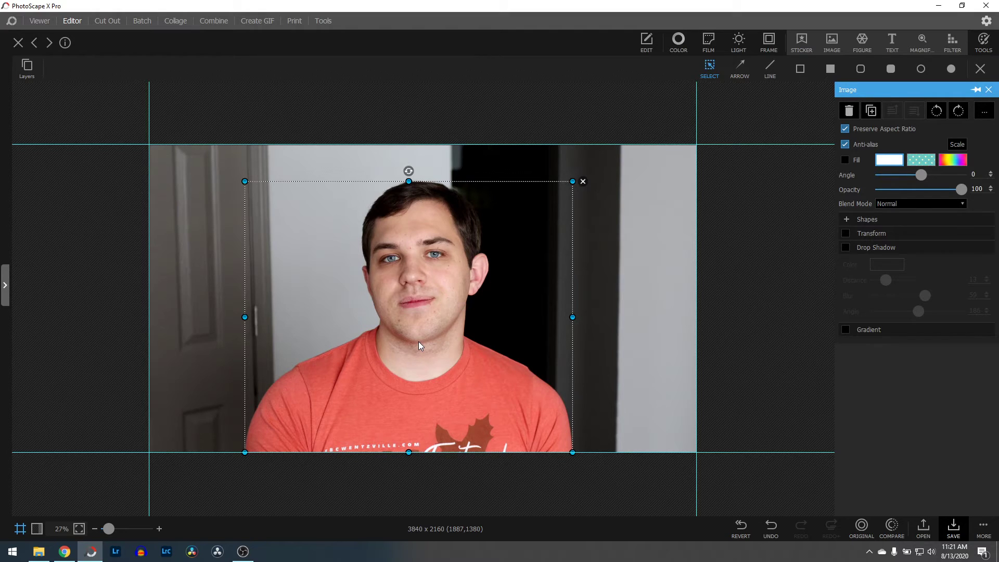
left_click(846, 247)
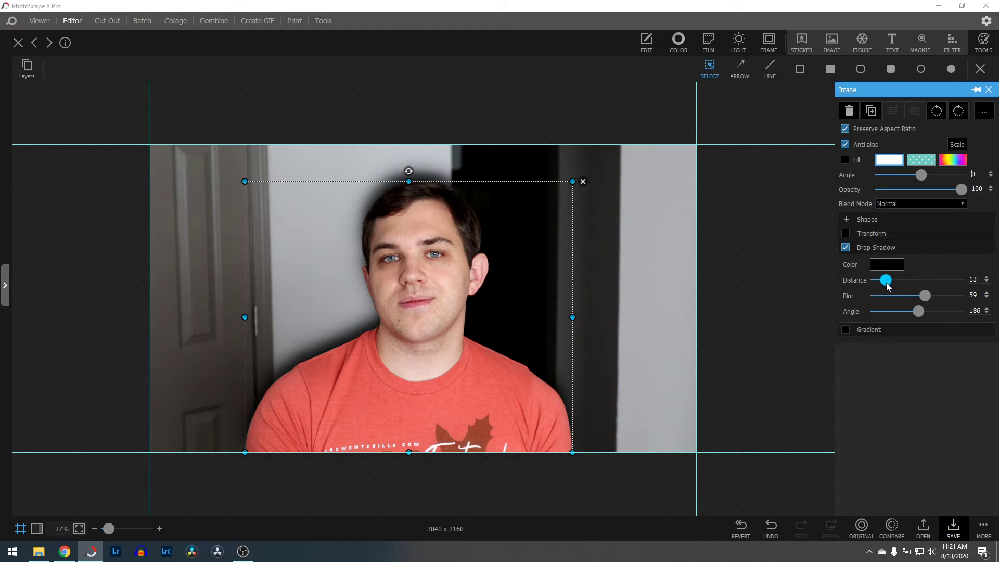
left_click_drag(884, 281, 941, 296)
left_click(772, 260)
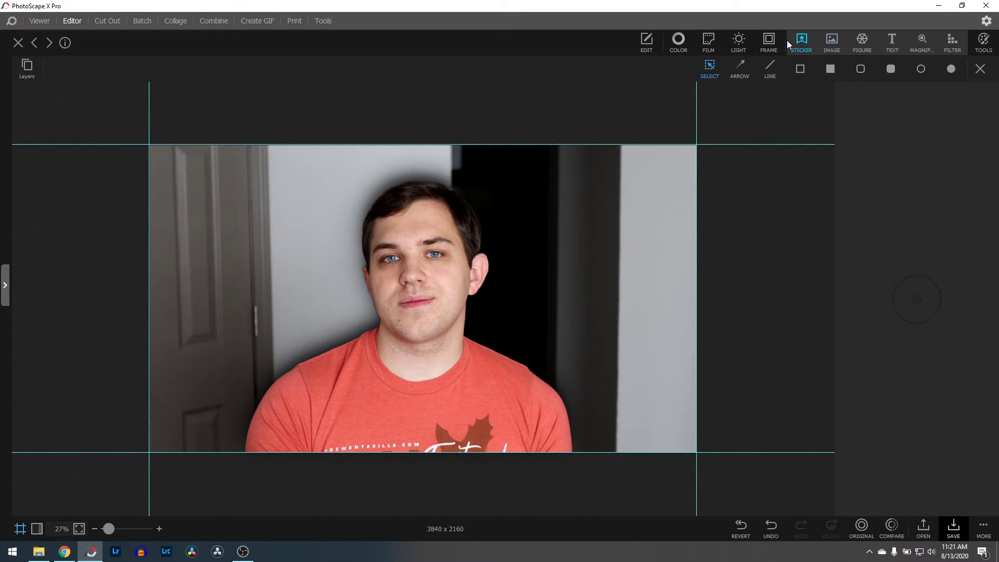
Apply the Kinsfolk film filter to the background photo
left_click(770, 46)
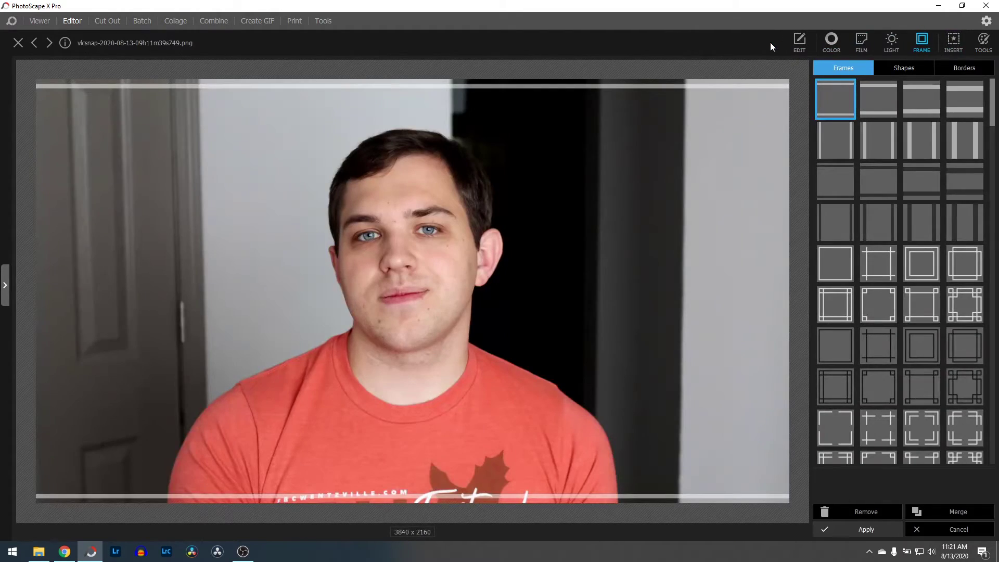
left_click(864, 40)
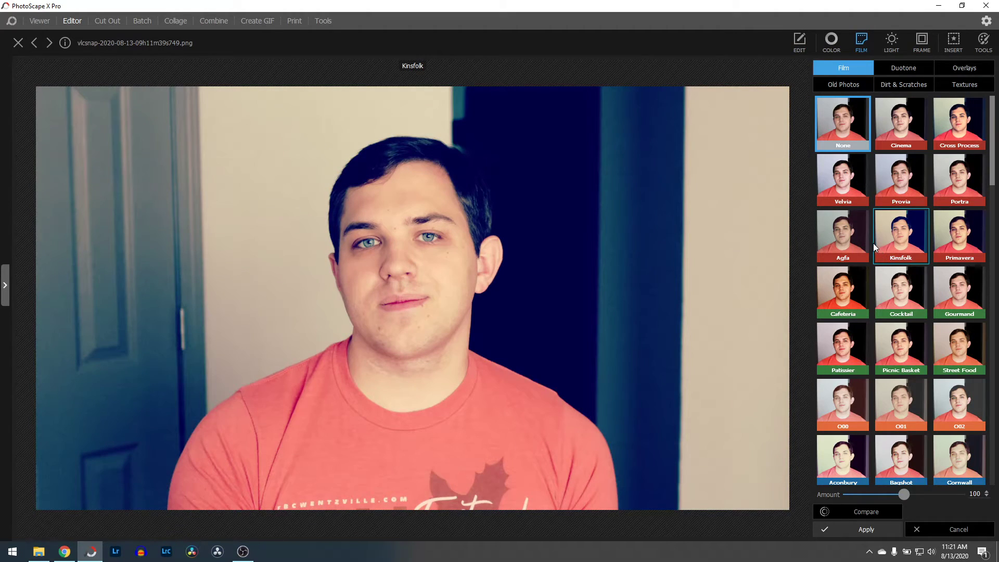
left_click(890, 247)
left_click(885, 534)
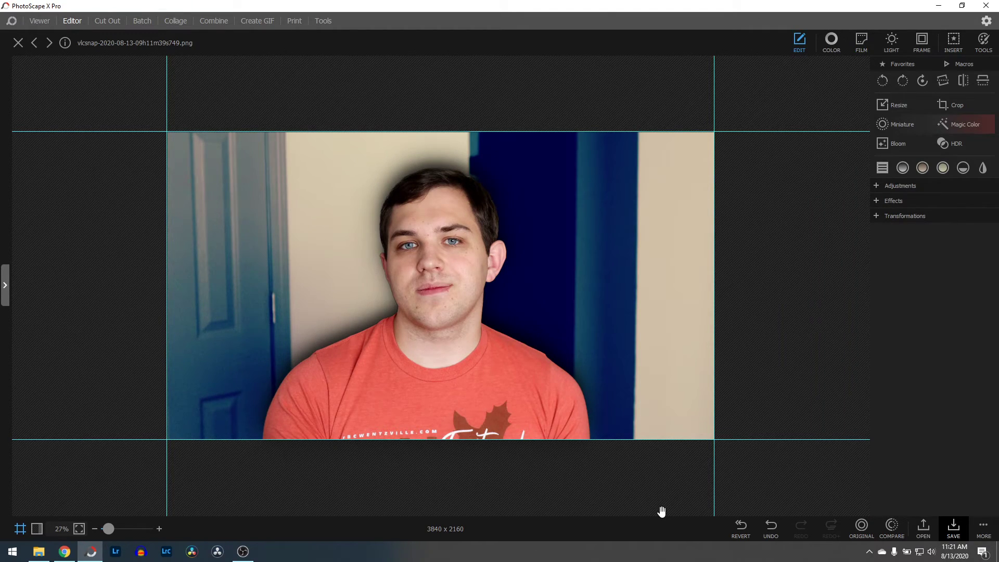
Darken the background photo to 68 in the color adjustments and apply it
left_click(862, 40)
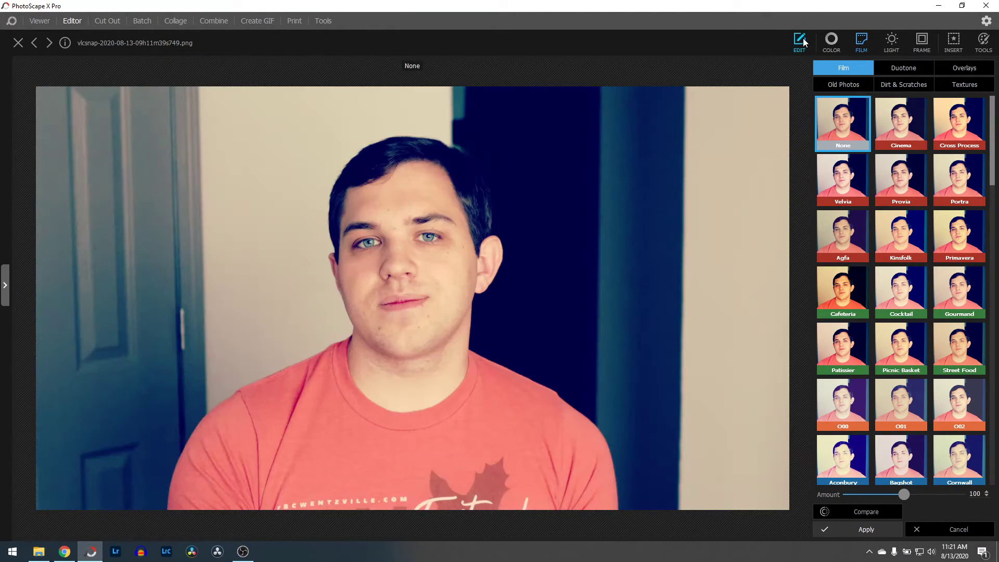
left_click(799, 41)
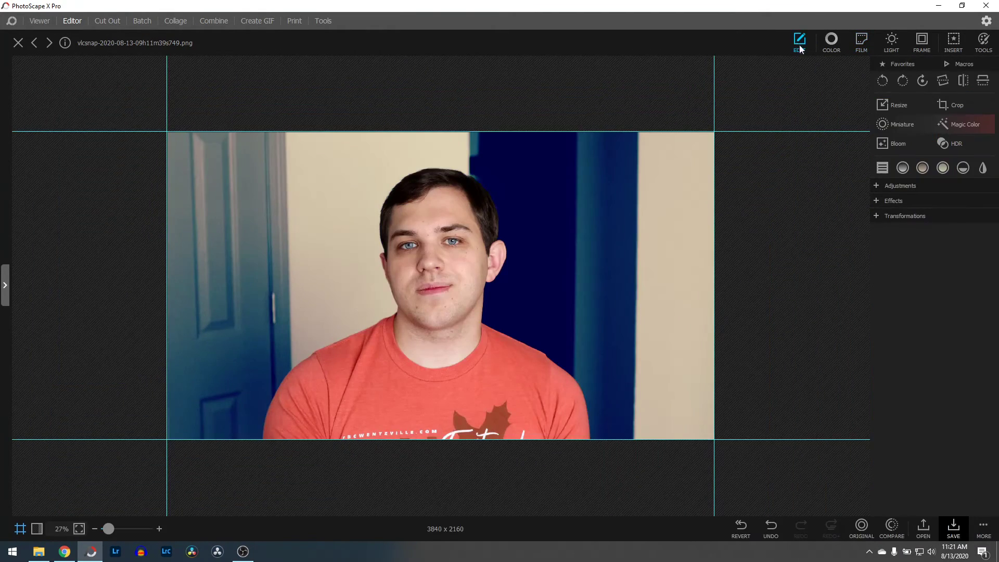
left_click(831, 40)
left_click_drag(874, 143, 932, 144)
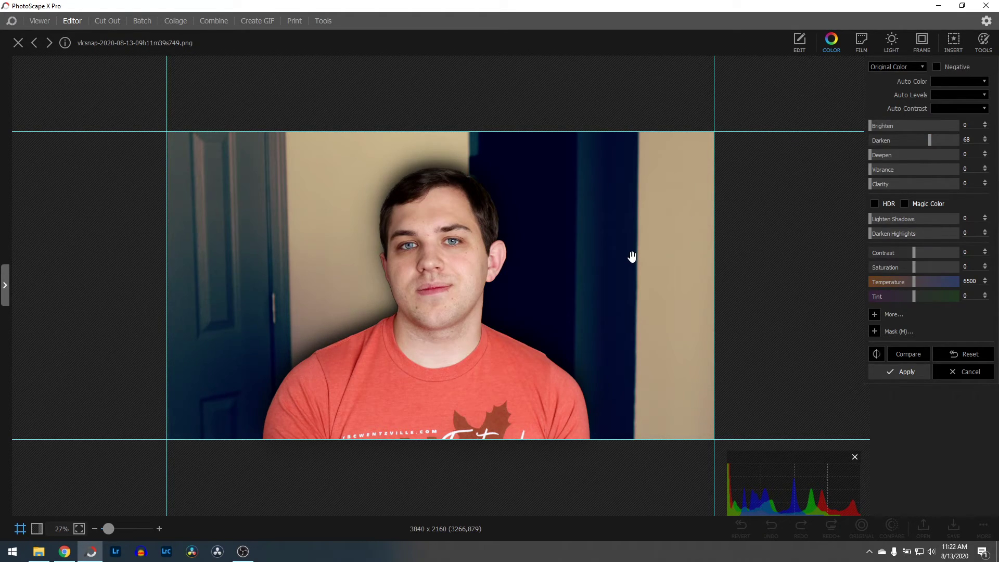
left_click(912, 378)
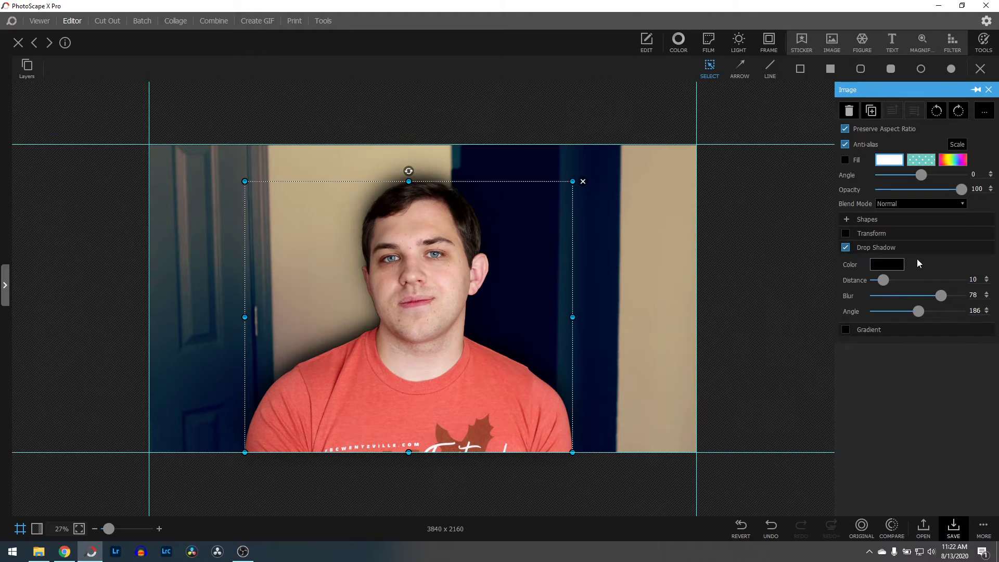
Try red, green, blue and purple preset swatches for the cutout's drop shadow color, and return it to black
left_click(886, 266)
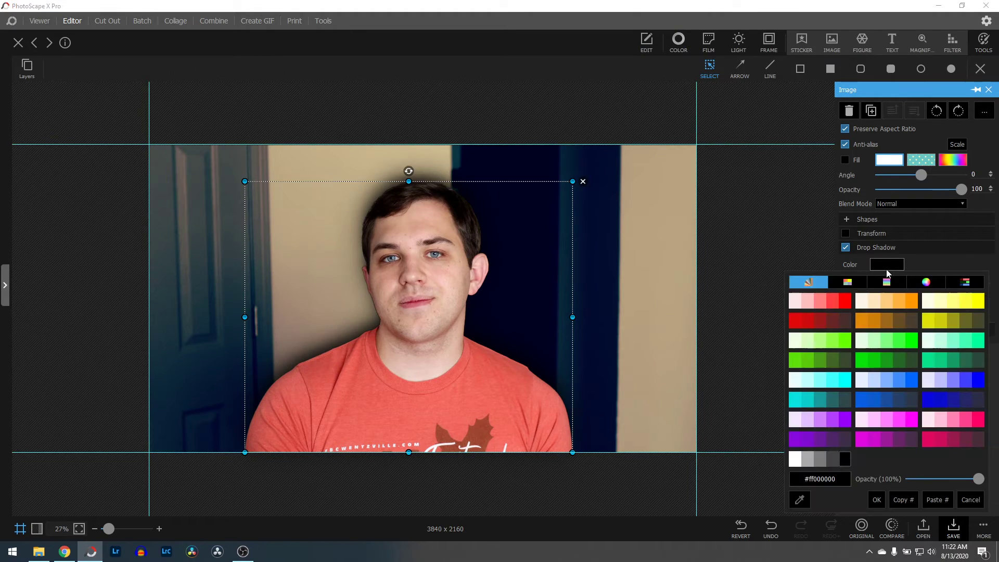
left_click(838, 301)
left_click(828, 341)
left_click(828, 360)
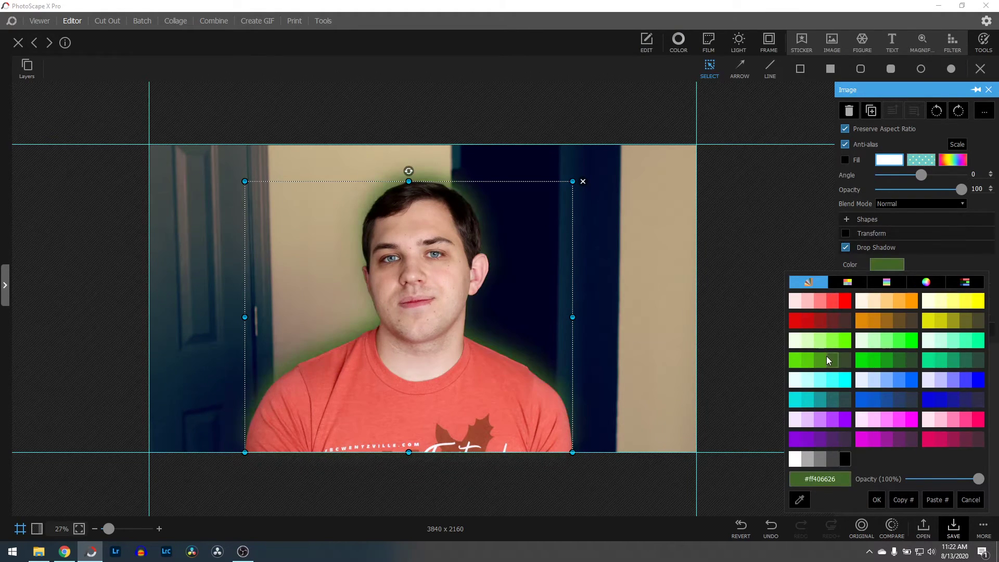
left_click(824, 400)
left_click(801, 438)
left_click(835, 439)
left_click(838, 439)
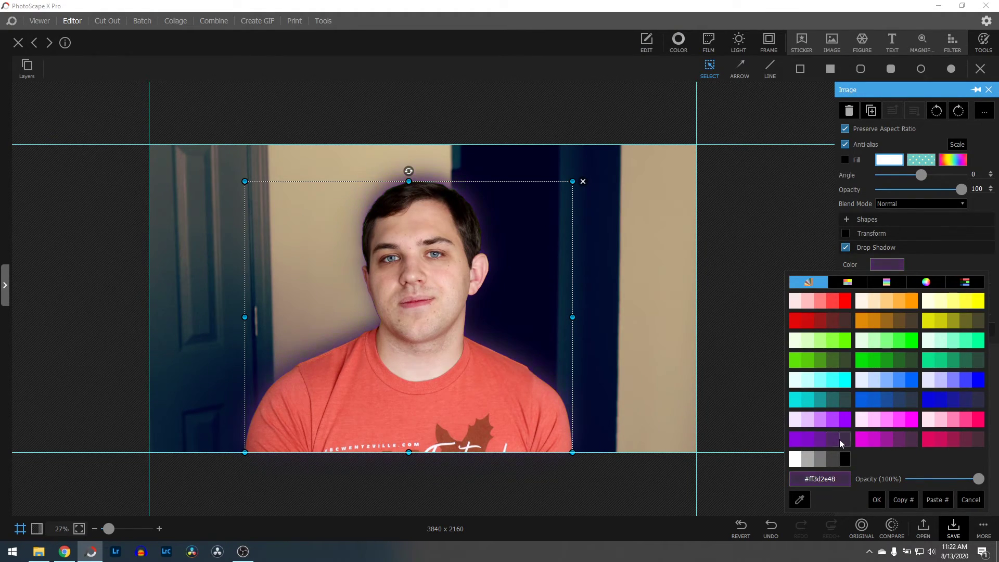
left_click(844, 320)
left_click(844, 459)
Try blue tones from the color wheel for the drop shadow, and sample the shirt's coral color for it
left_click(926, 281)
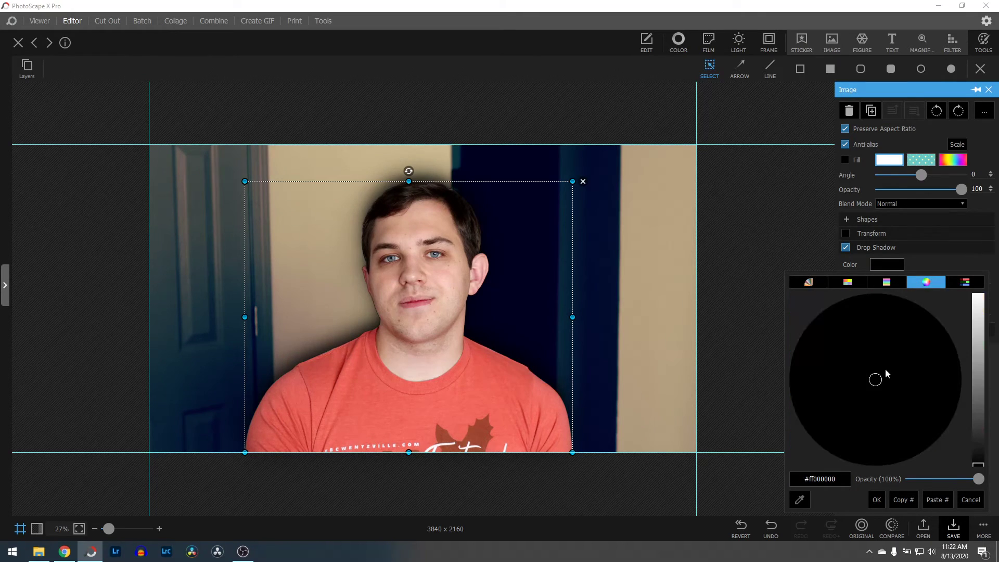
left_click(808, 282)
left_click(926, 281)
left_click(978, 354)
left_click(919, 386)
left_click(840, 399)
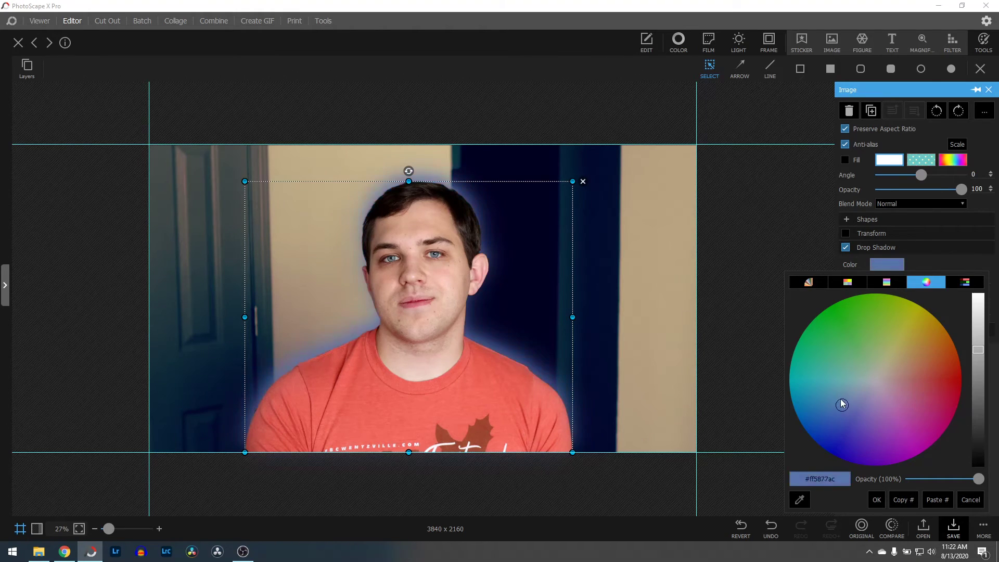
left_click(823, 414)
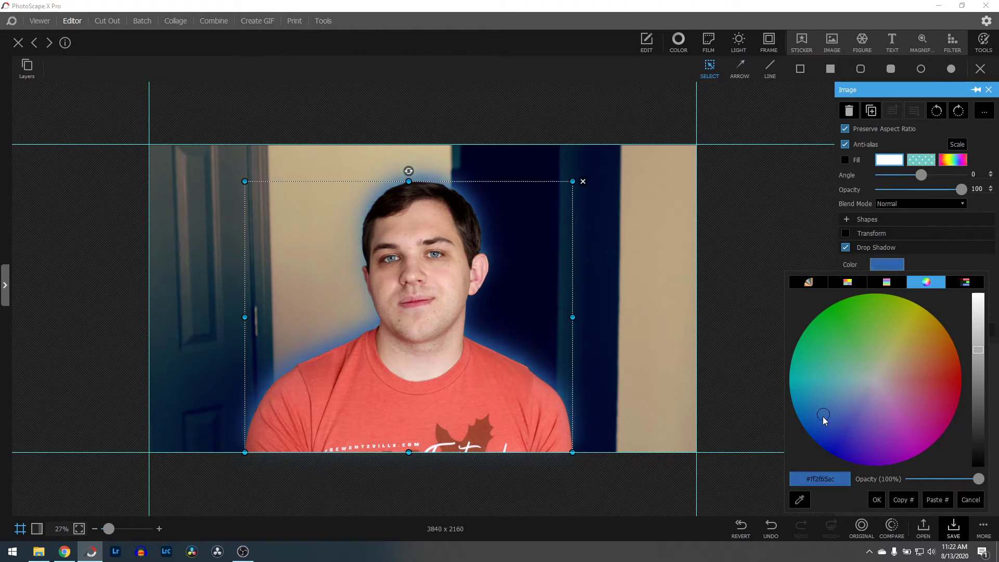
left_click(800, 499)
left_click(446, 404)
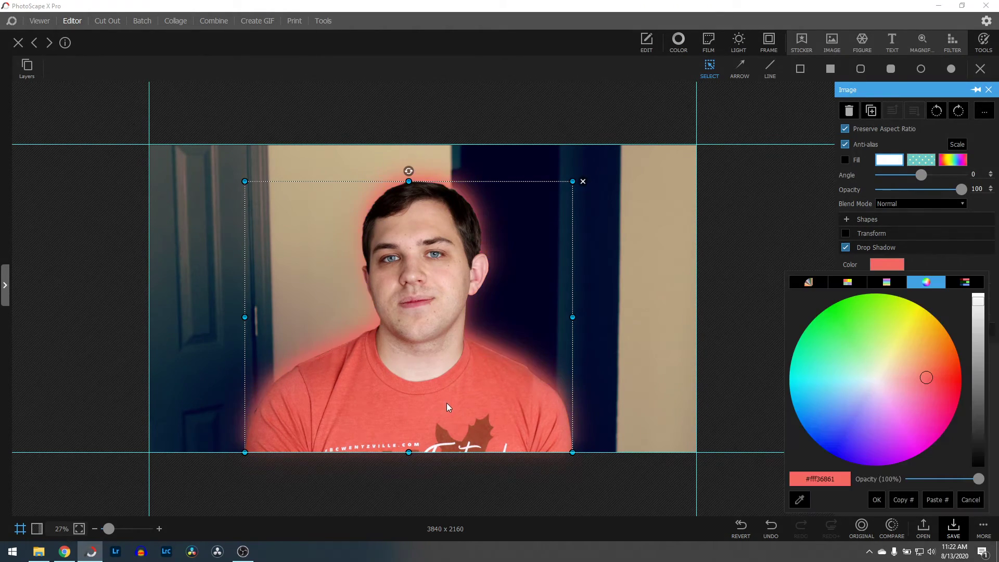
Sample the person's eye color as the cutout's drop shadow color and deselect the cutout
left_click(799, 499)
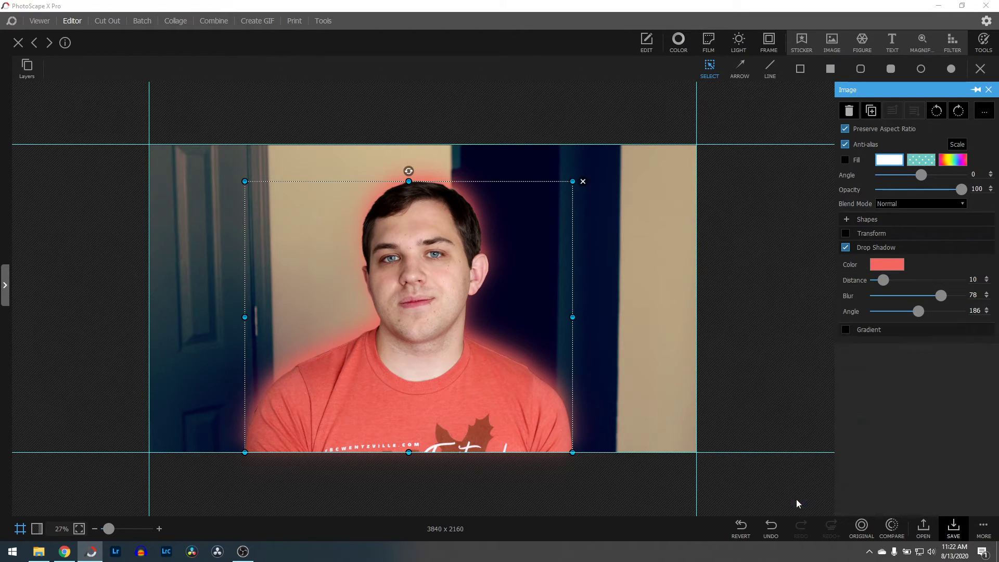
key("Escape")
left_click(433, 255)
left_click(732, 229)
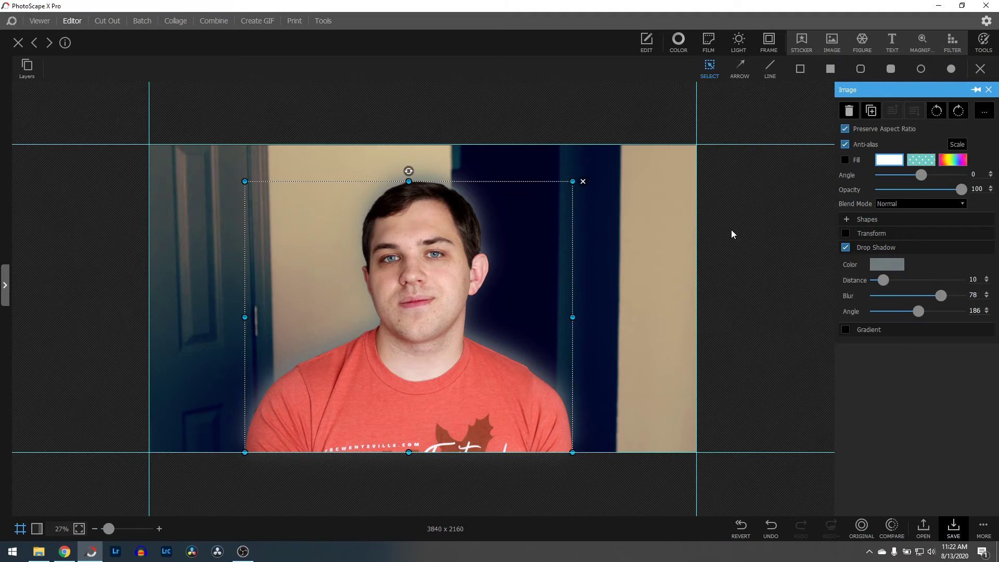
left_click(742, 244)
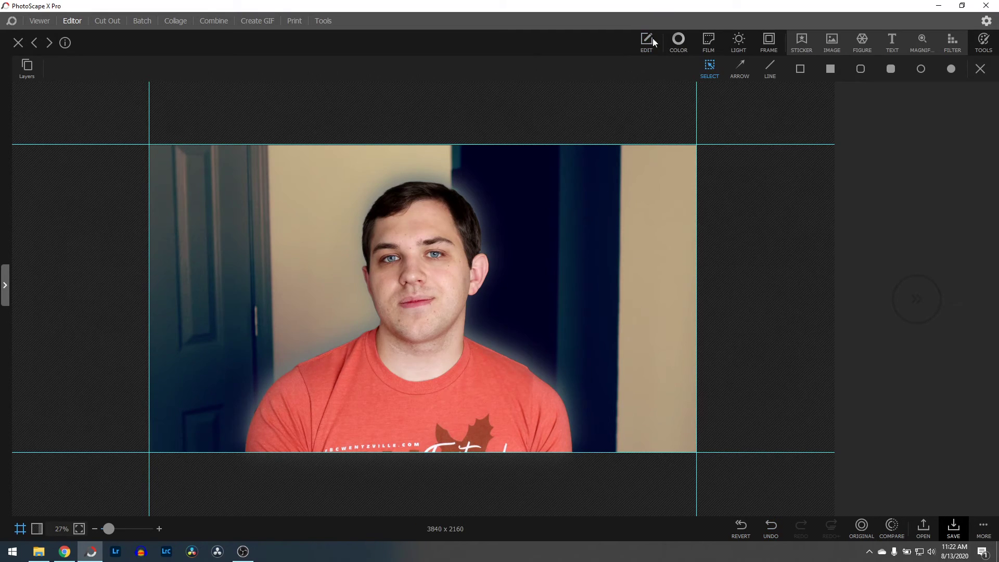
Add a Haettenschweiler text object reading "Text" beside the person's head over the door, and enlarge it to size 827
left_click(894, 44)
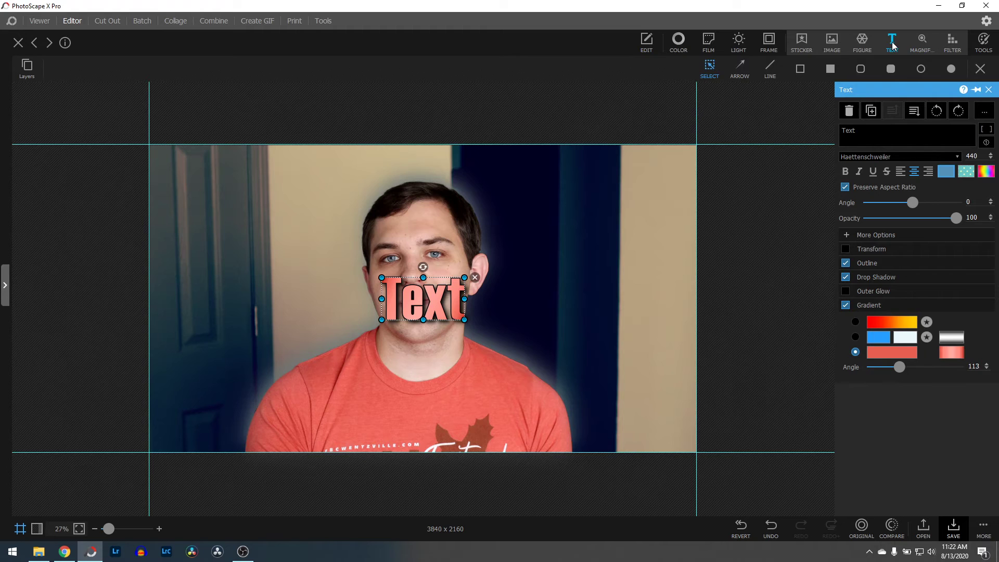
left_click_drag(437, 309, 328, 256)
left_click(882, 156)
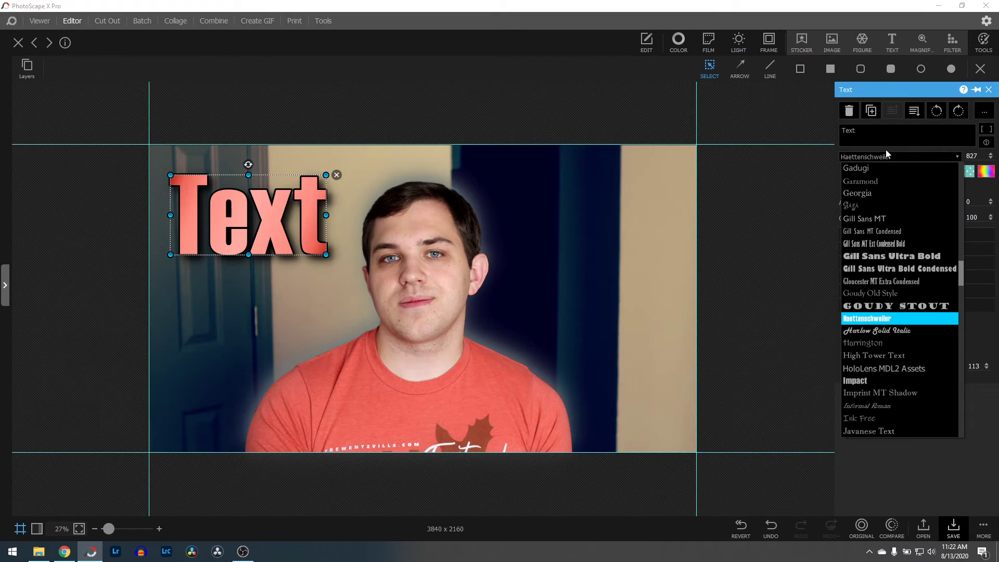
left_click(987, 90)
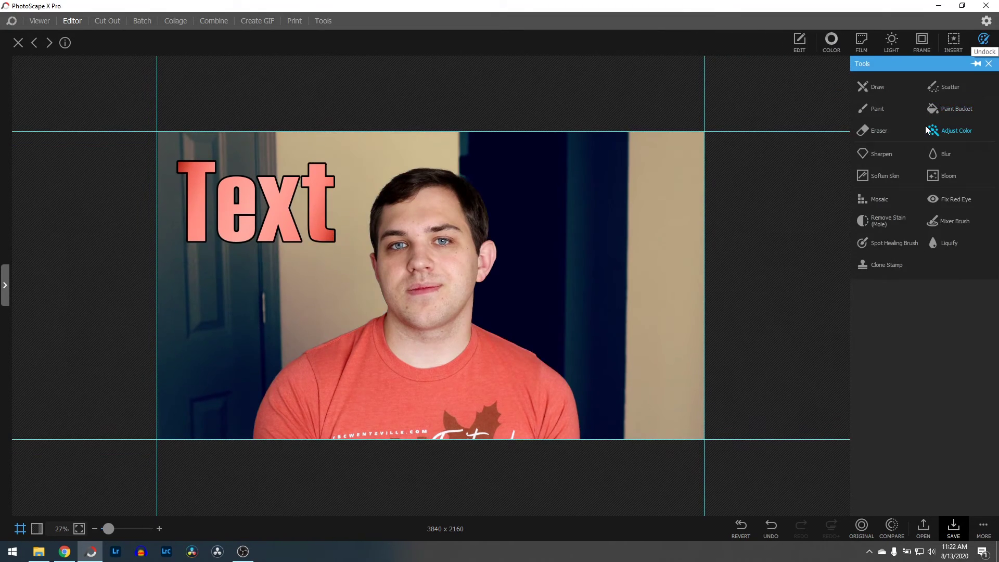
Scatter purple stars across the background around the person with brush size 49 and apply them
left_click(942, 106)
mouse_move(659, 294)
left_mouse_down()
mouse_move(590, 189)
mouse_move(593, 342)
mouse_move(465, 139)
mouse_move(285, 184)
mouse_move(295, 333)
mouse_move(201, 355)
mouse_move(221, 187)
mouse_move(320, 259)
mouse_move(347, 345)
mouse_move(468, 422)
mouse_move(423, 246)
mouse_move(499, 250)
left_mouse_up()
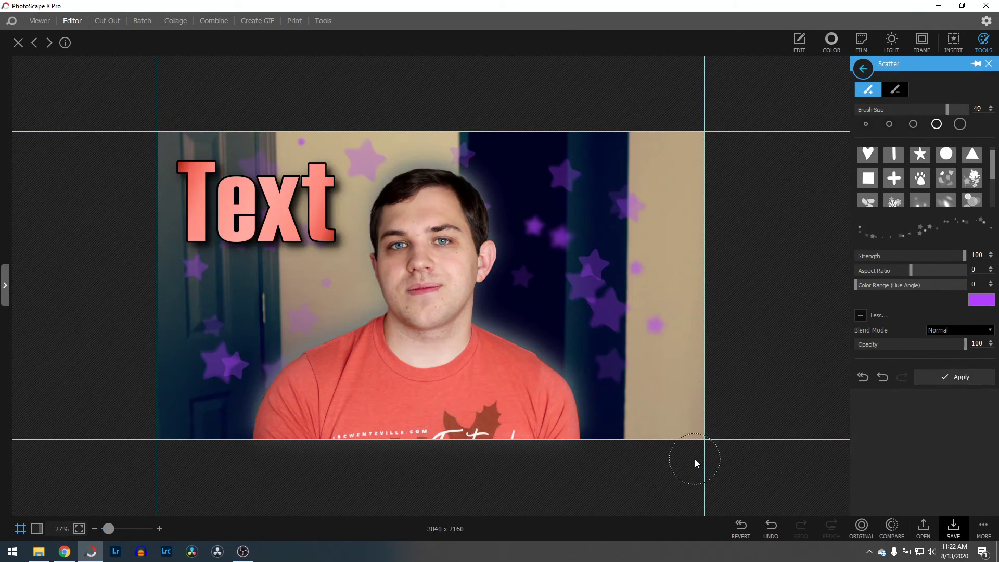
mouse_move(533, 361)
left_mouse_down()
mouse_move(562, 239)
mouse_move(577, 223)
mouse_move(496, 292)
mouse_move(414, 208)
mouse_move(302, 313)
mouse_move(385, 428)
mouse_move(535, 314)
left_mouse_up()
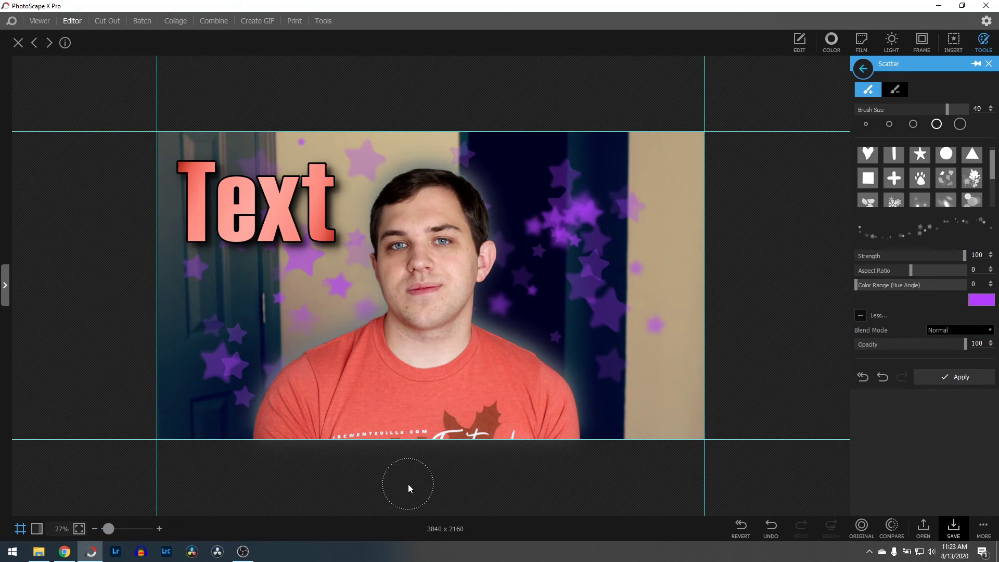
left_click(935, 373)
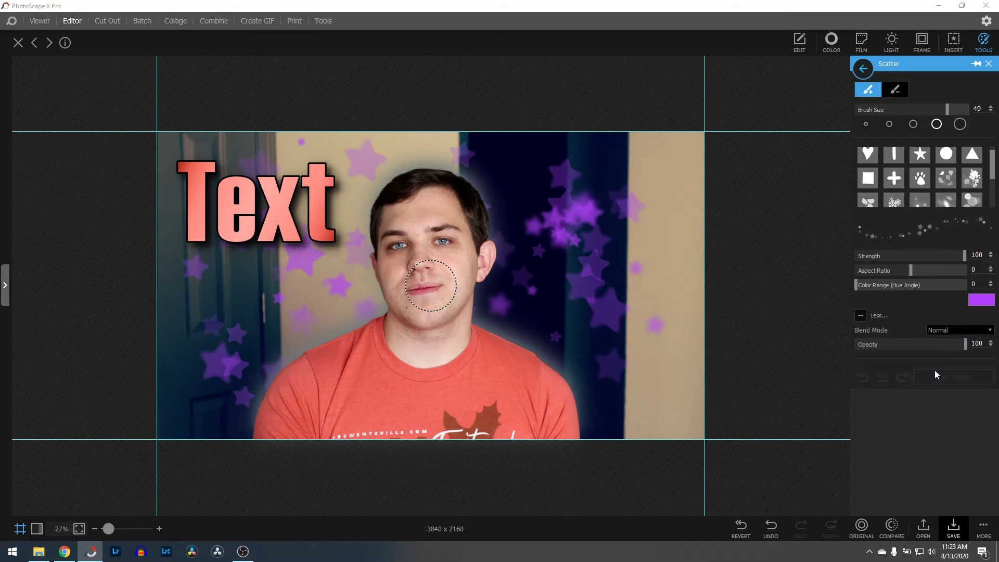
left_click(988, 64)
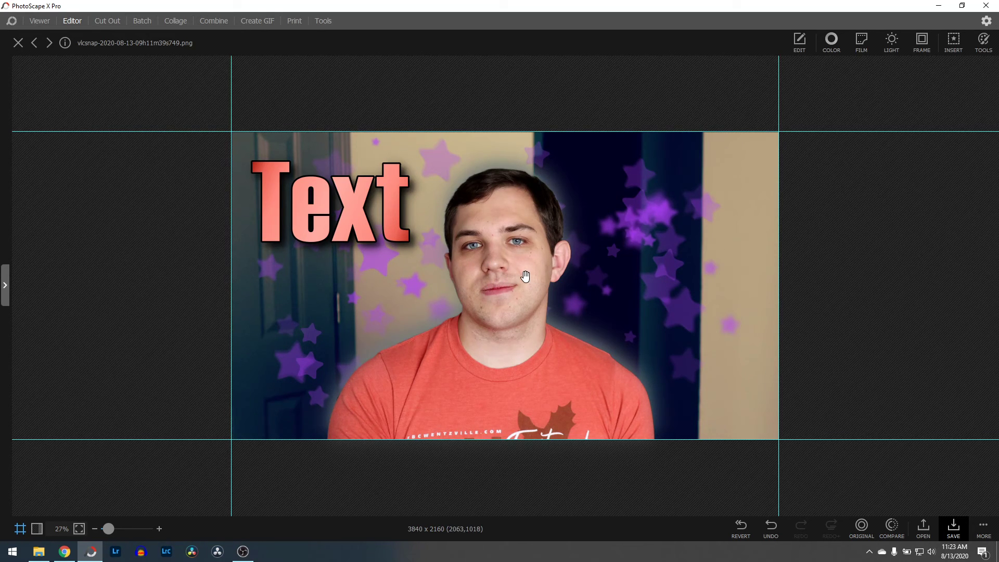
Set the cutout's drop shadow blur to 32 and brighten the shadow color to near-white
key("ctrl+v")
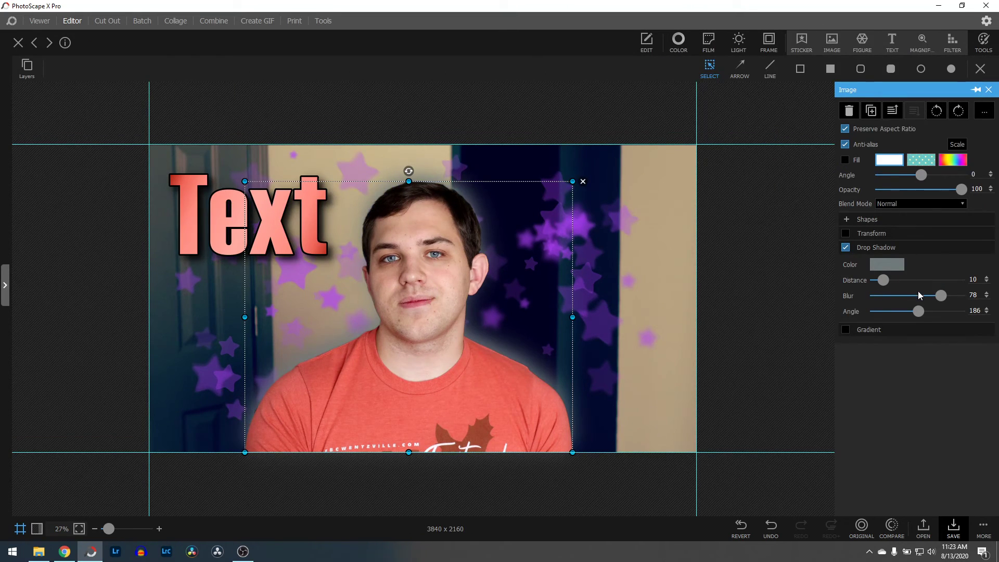
left_click_drag(938, 295, 903, 301)
left_click(878, 265)
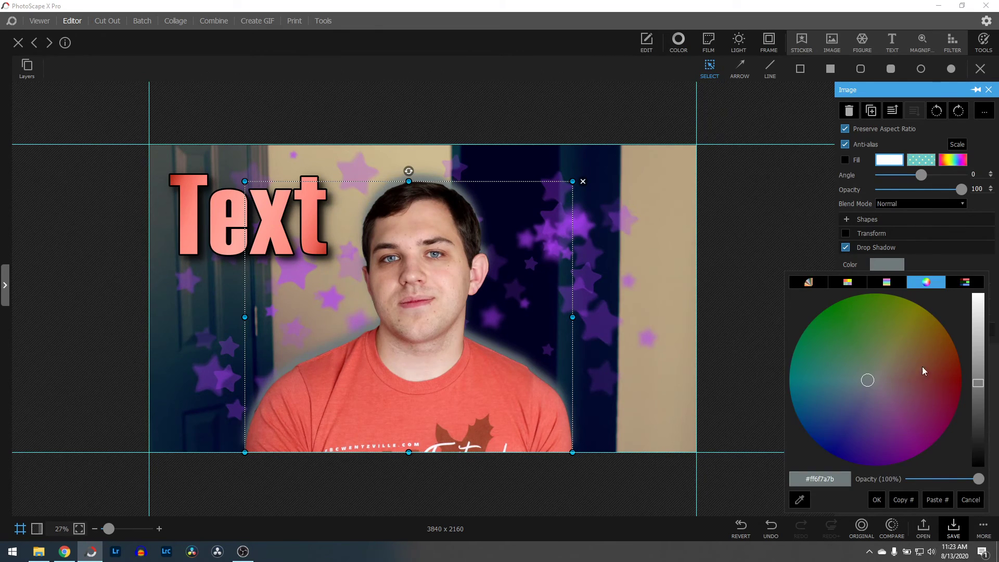
left_click_drag(980, 380, 978, 294)
left_click(772, 328)
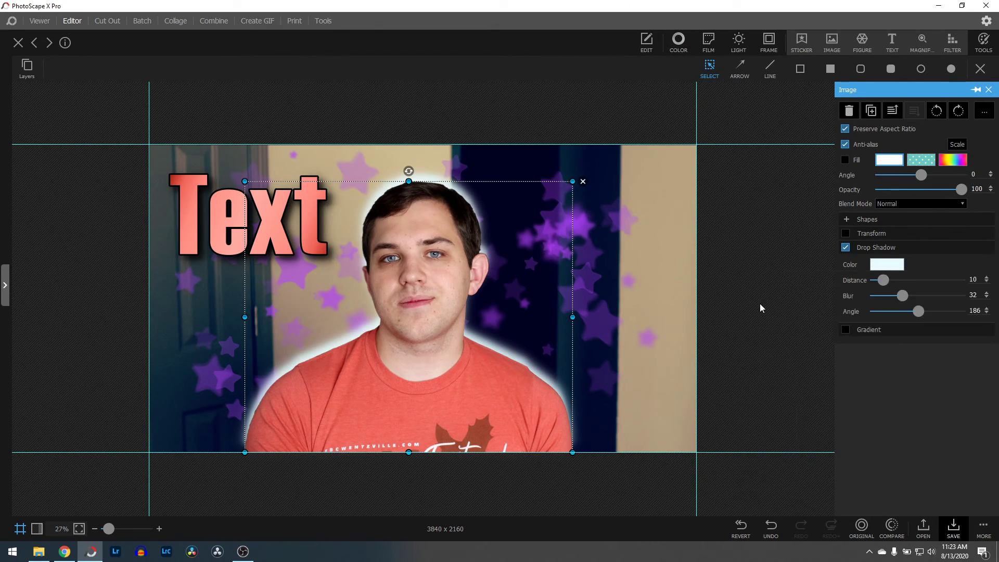
left_click(758, 305)
Turn the cutout's shadow into a crisp outline with blur 0 and distance 5, and try adjusting its angle
left_click(520, 312)
left_click_drag(902, 294, 880, 281)
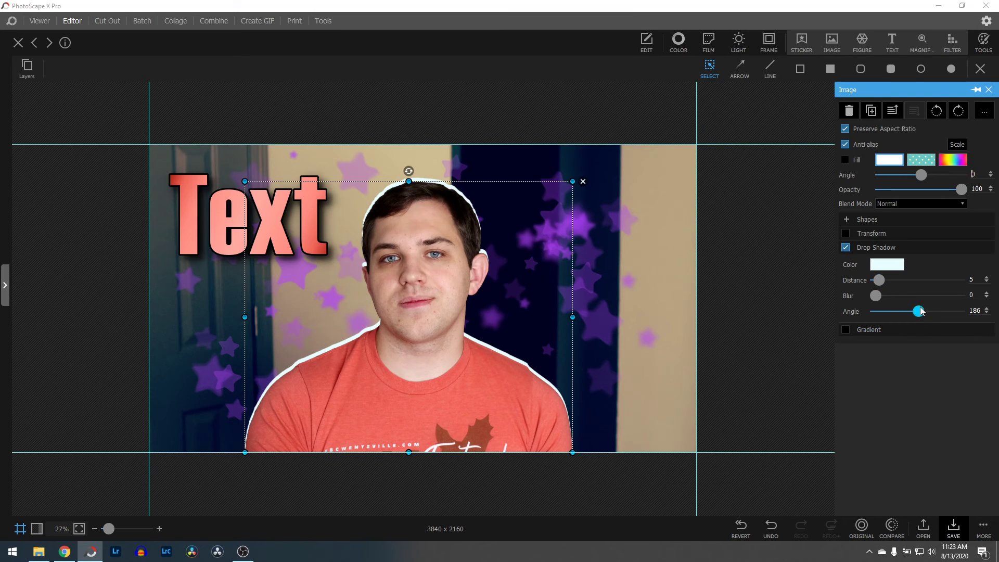
left_click_drag(919, 310, 919, 312)
Open the desktop project "Life Update vid 2" in PhotoScape X, maximize the window and load the project for editing
left_click(937, 8)
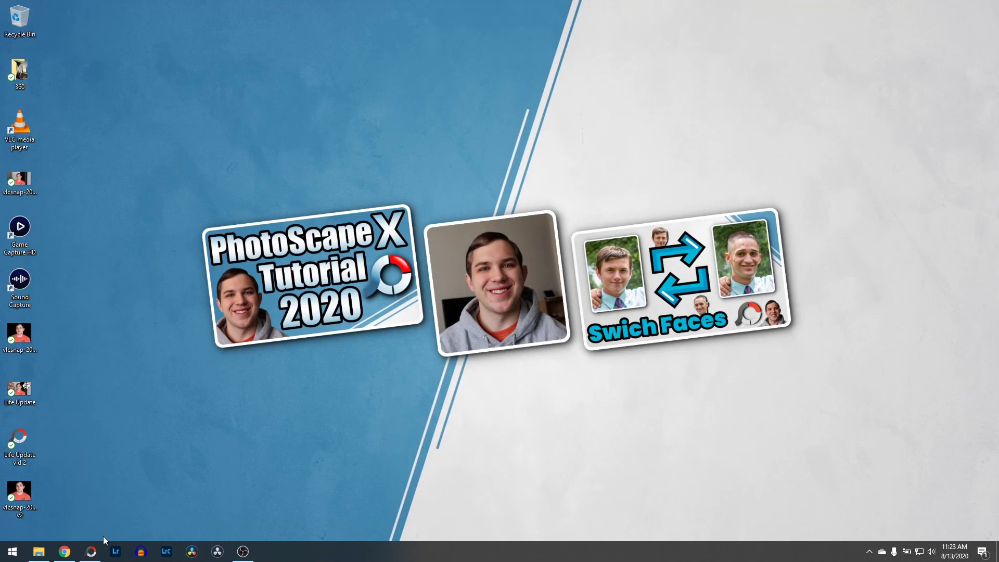
double_click(23, 436)
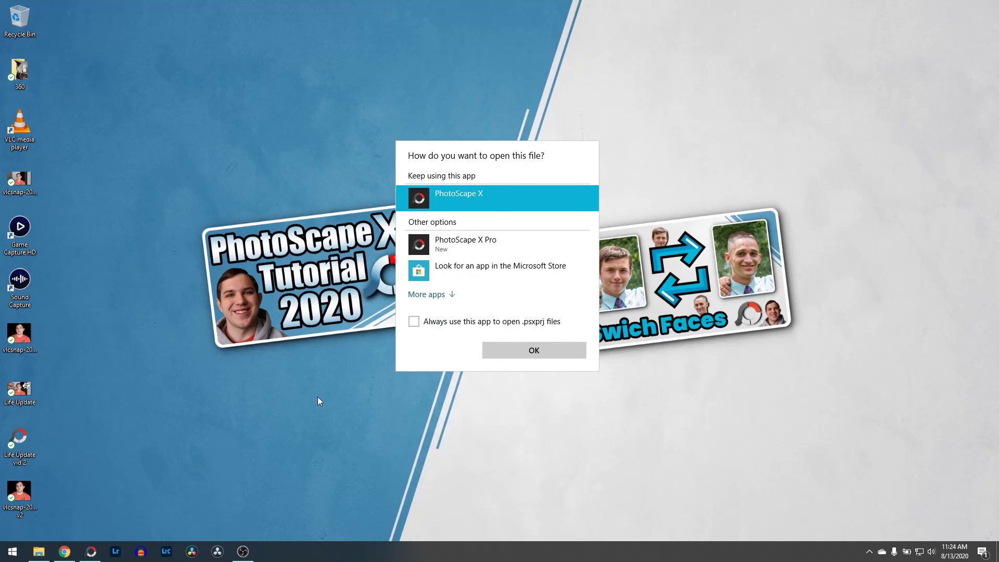
left_click(512, 351)
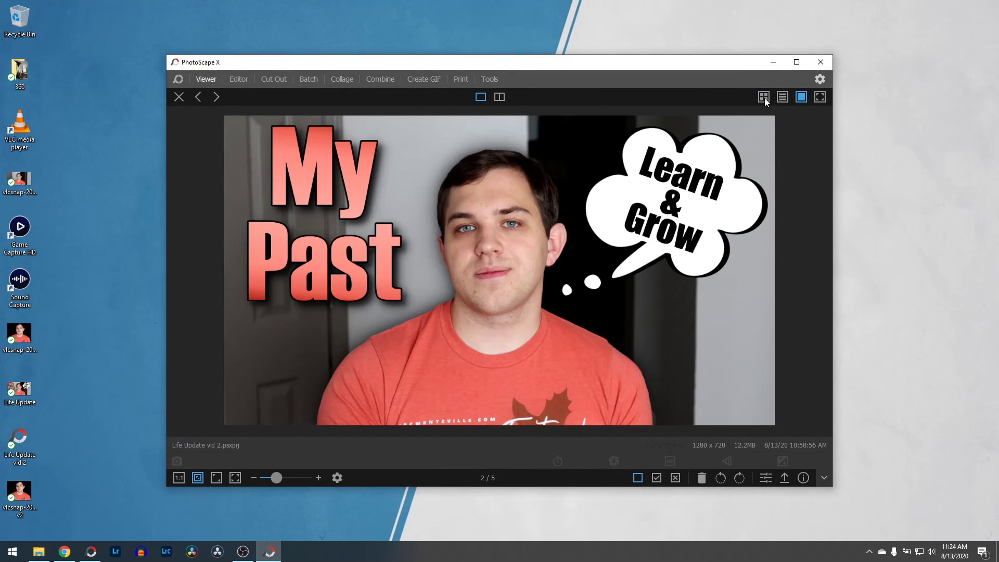
left_click(796, 62)
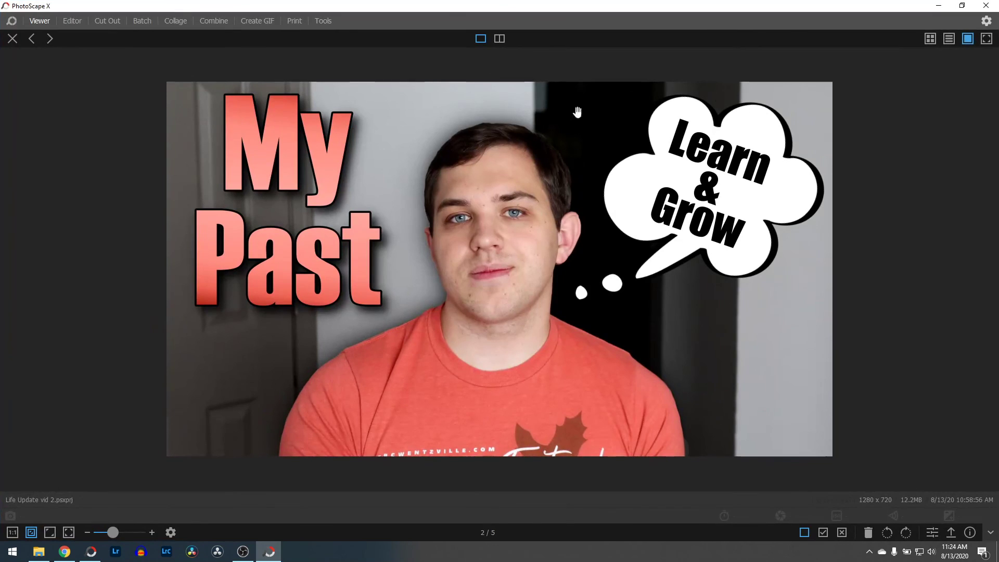
left_click(932, 532)
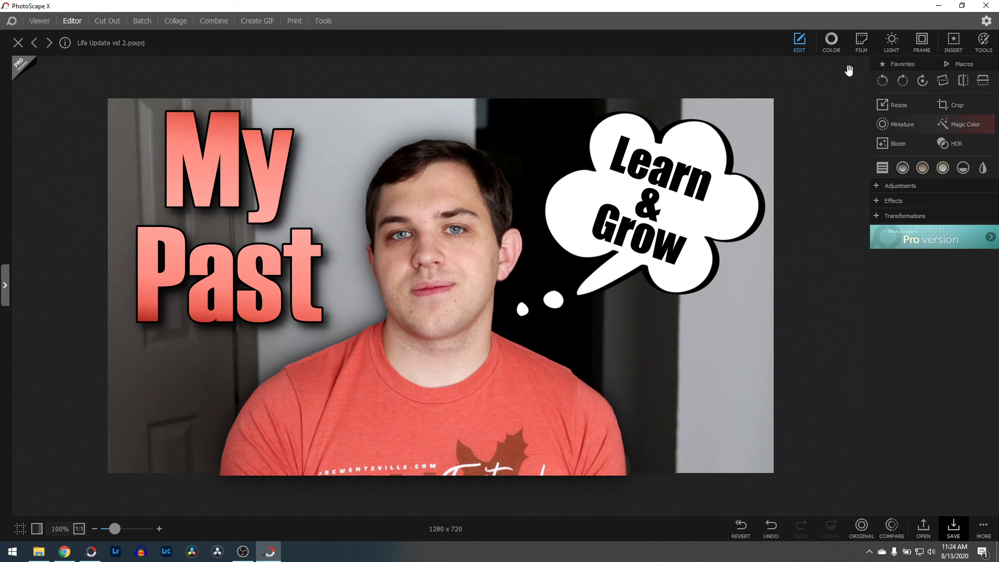
Select the full-size background image in the "My Past" thumbnail, examine its available layer commands and deselect it
left_click(461, 116)
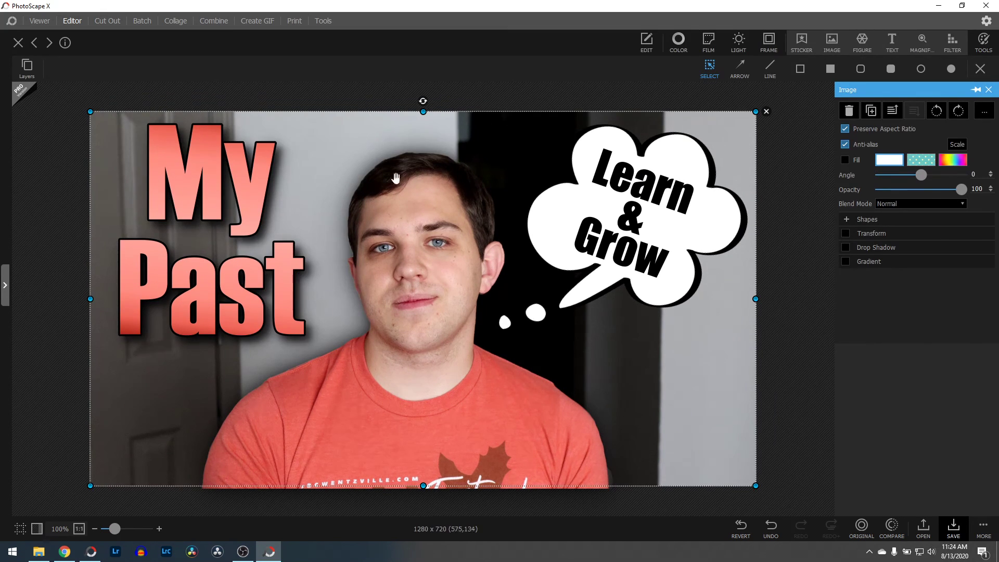
right_click(500, 142)
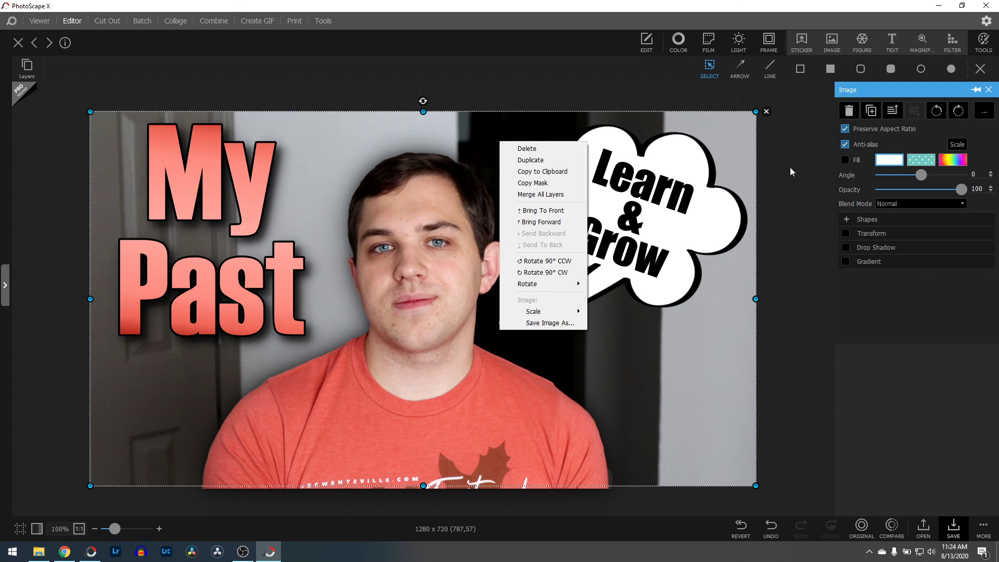
left_click(812, 202)
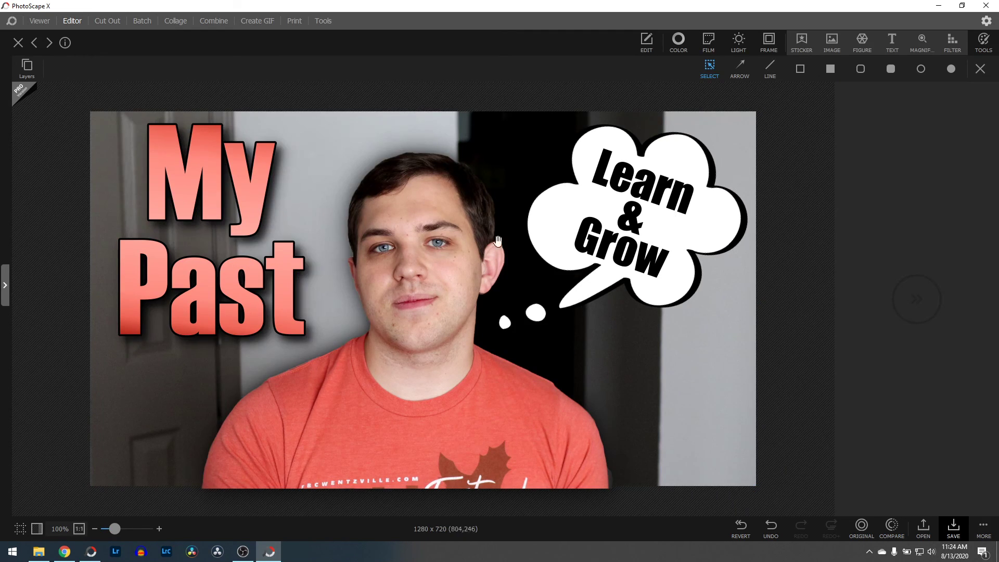